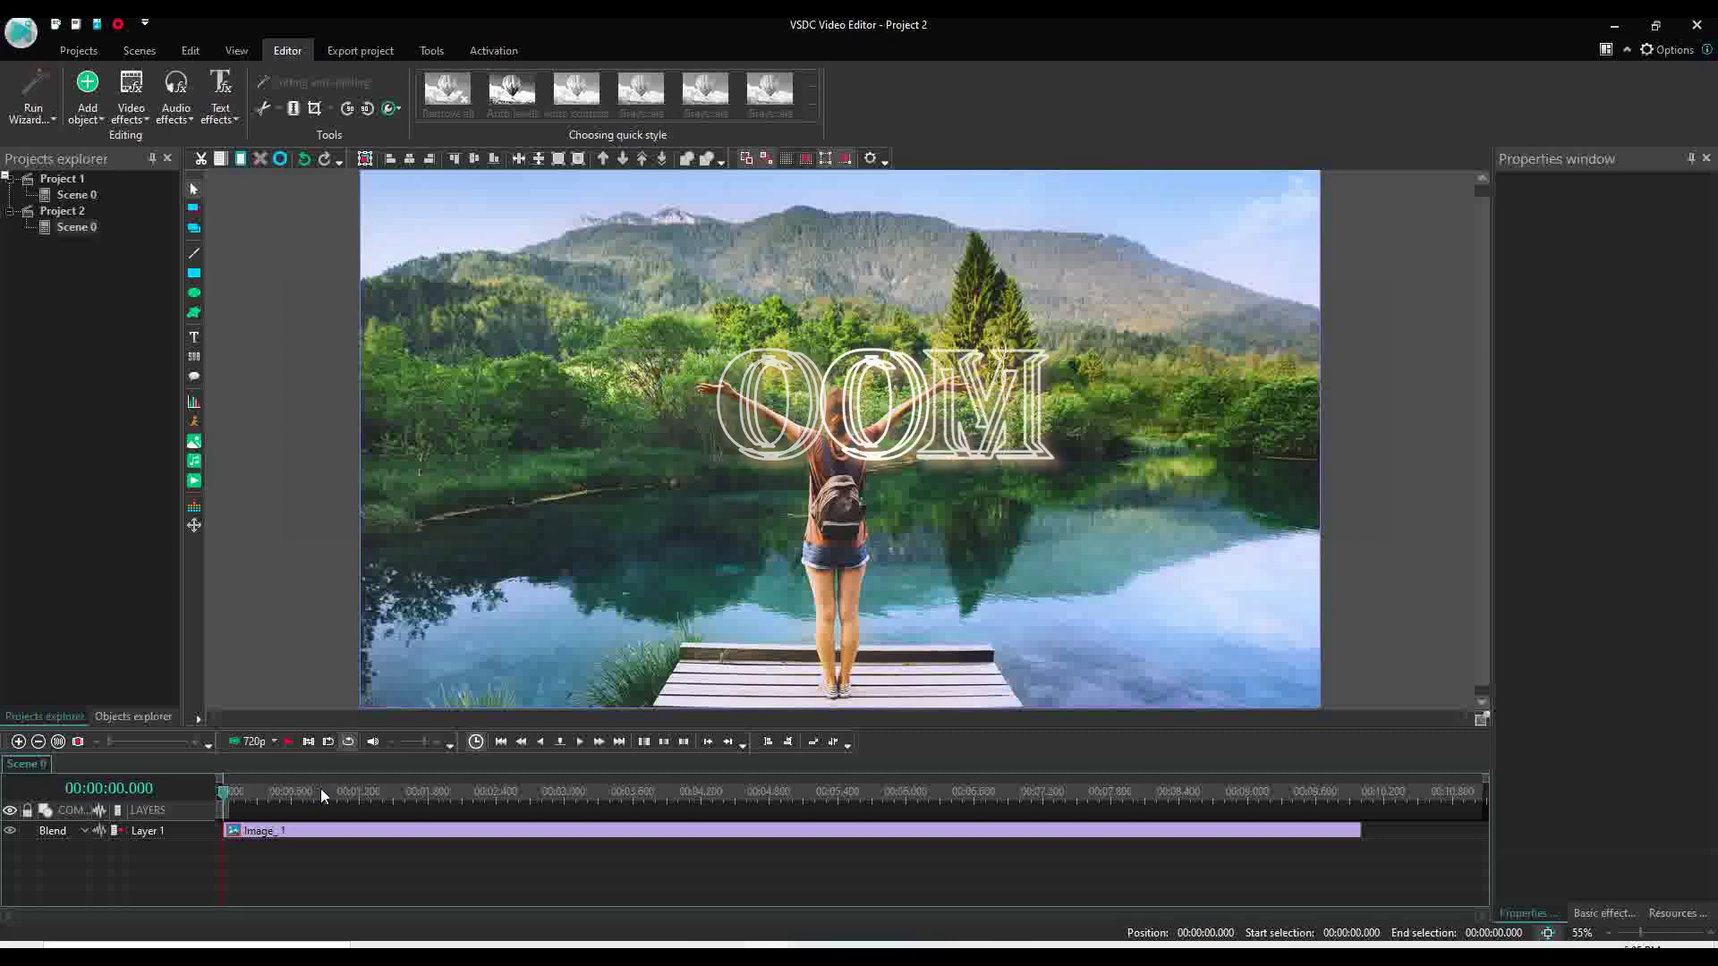
# - Open the landscape image's own timeline and add a Zoom transform effect over the whole parent duration on a new layer
pyautogui.click(289, 831)
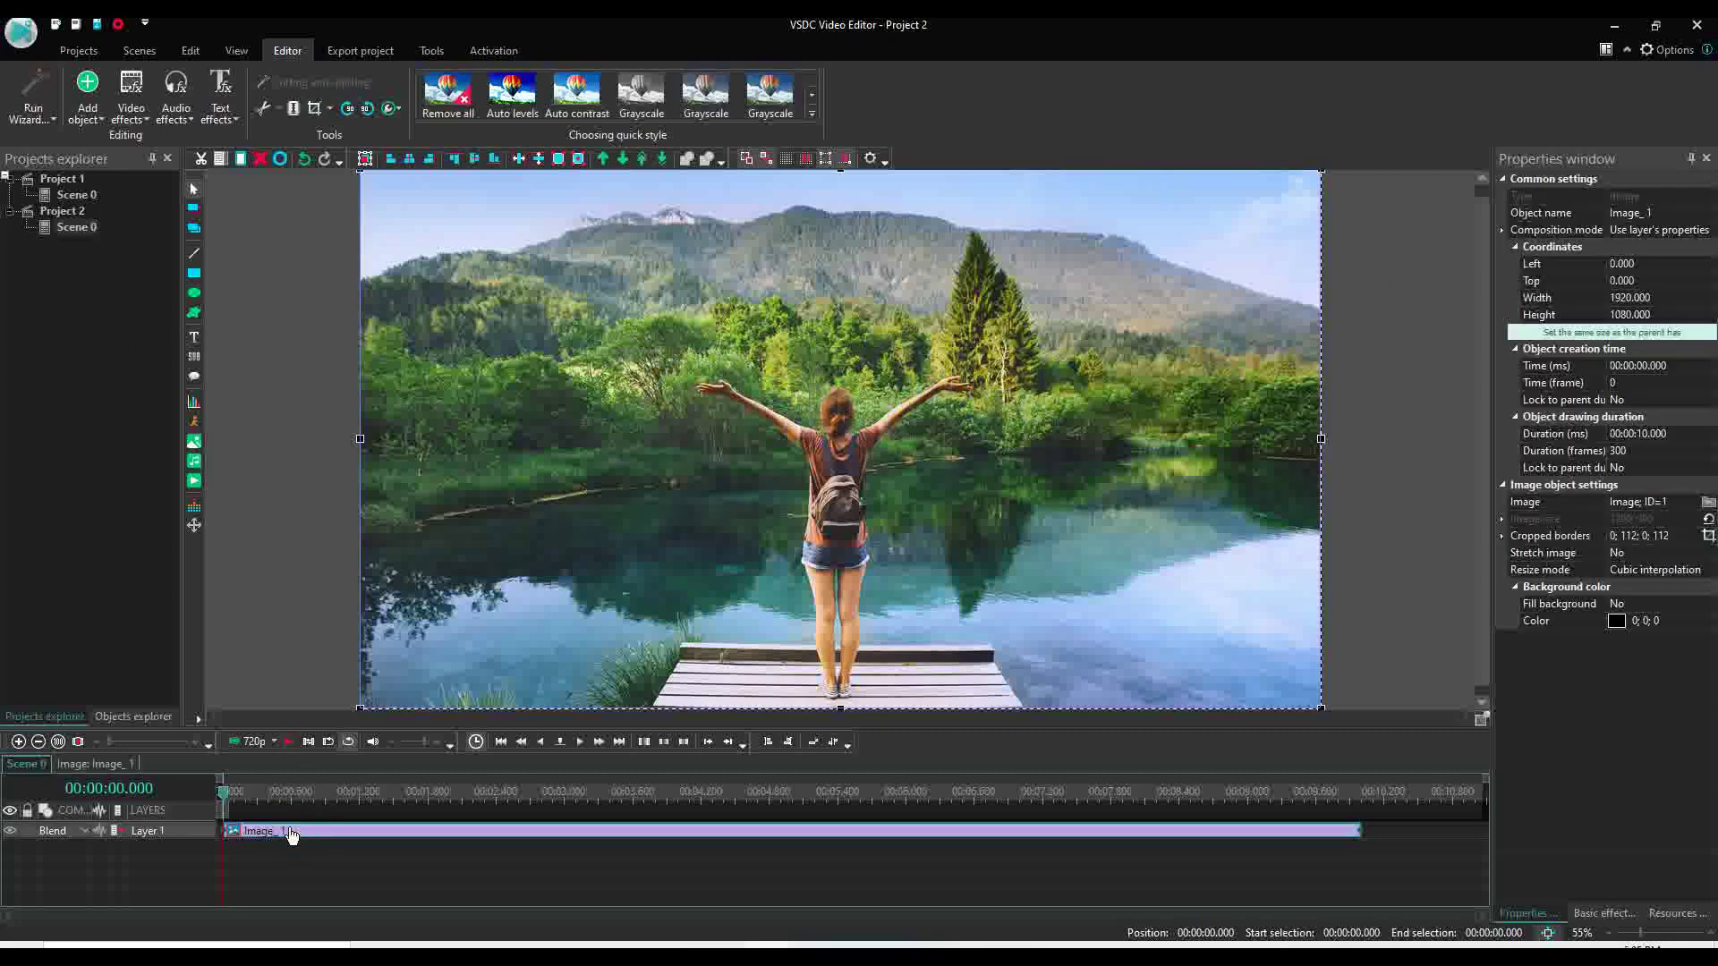
pyautogui.doubleClick(291, 832)
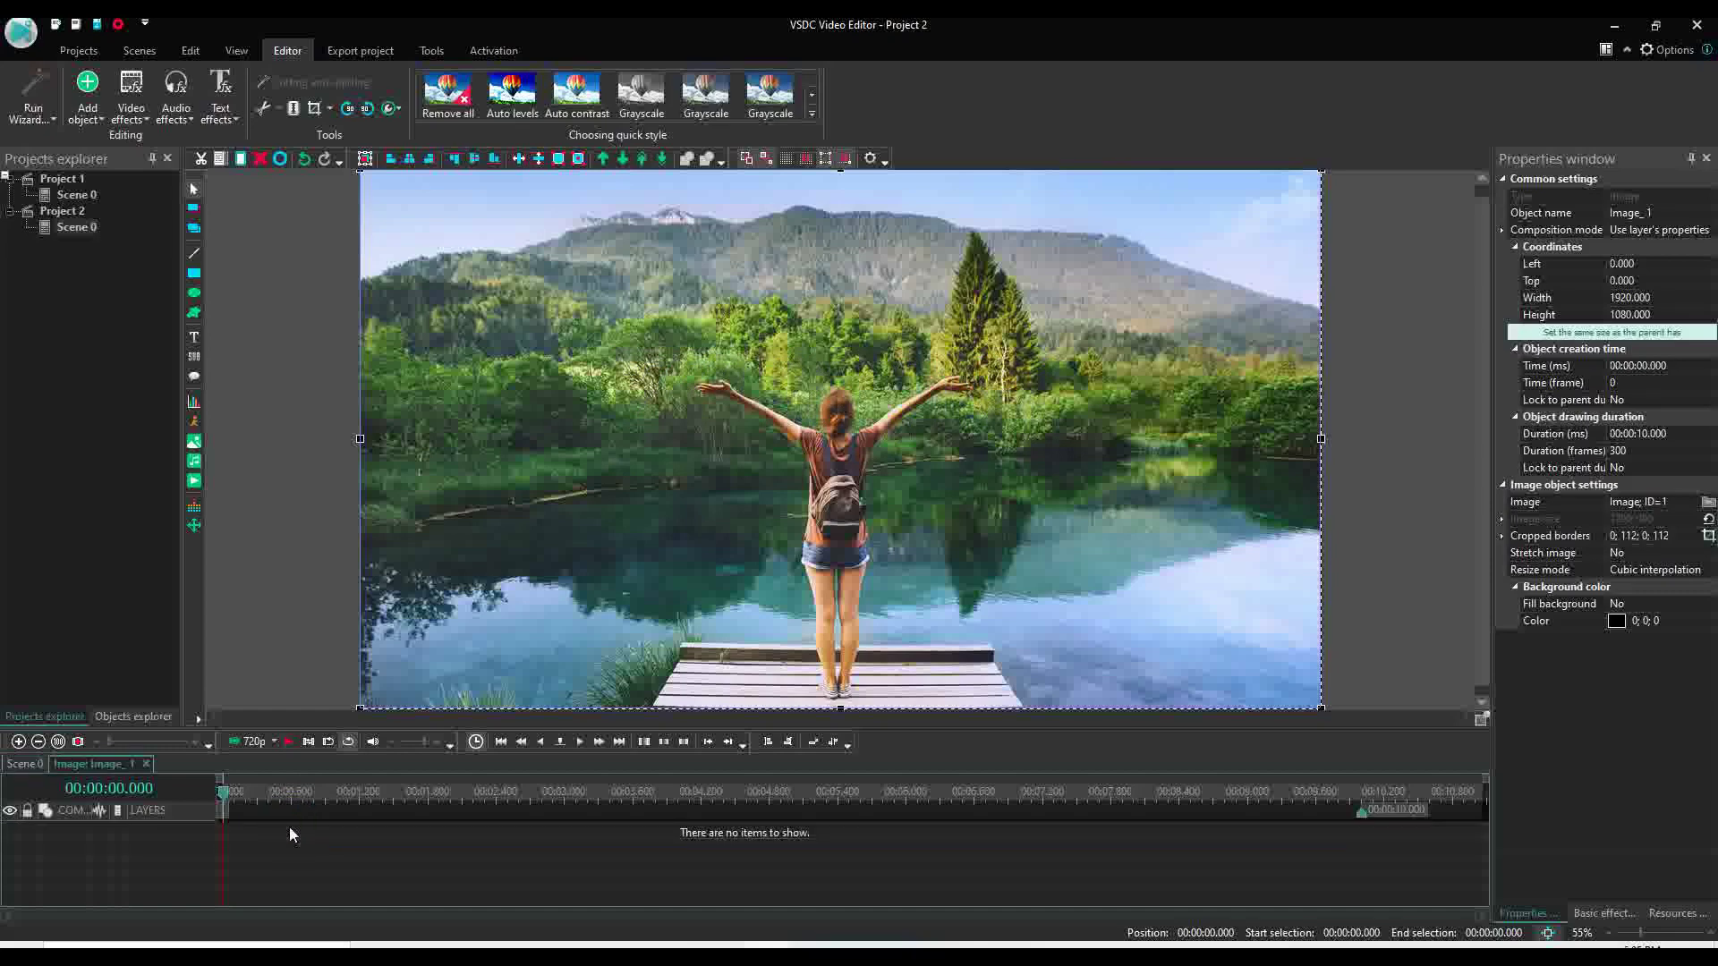
pyautogui.click(140, 128)
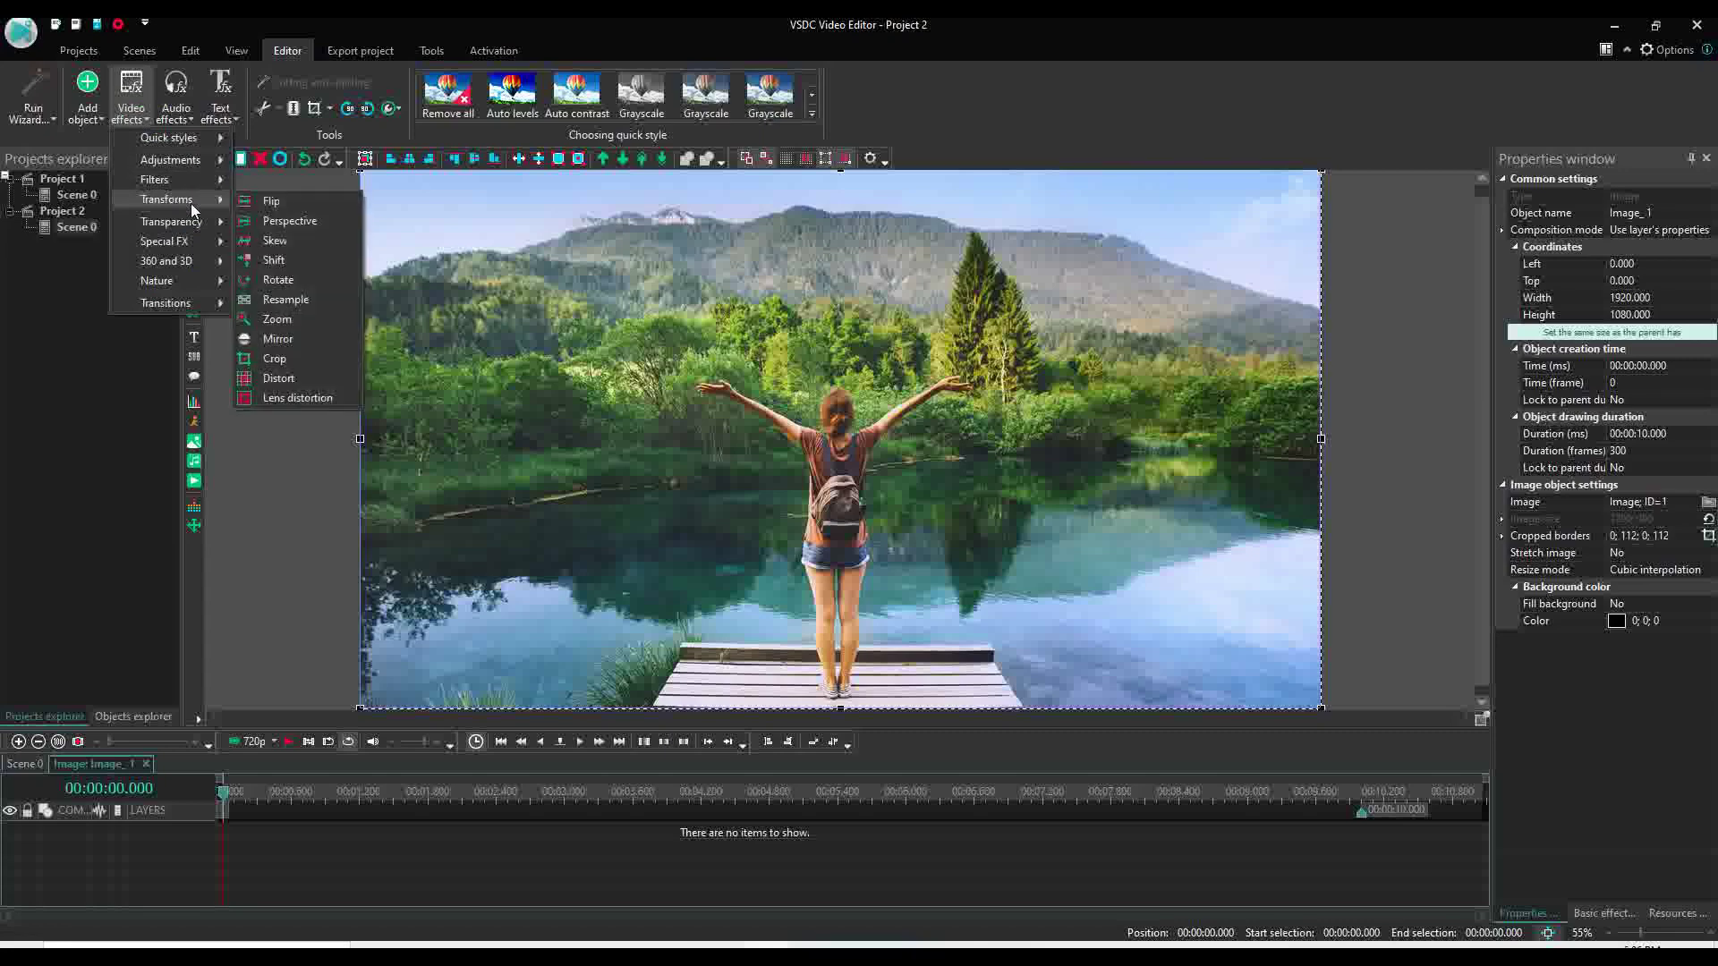
pyautogui.moveTo(191, 203)
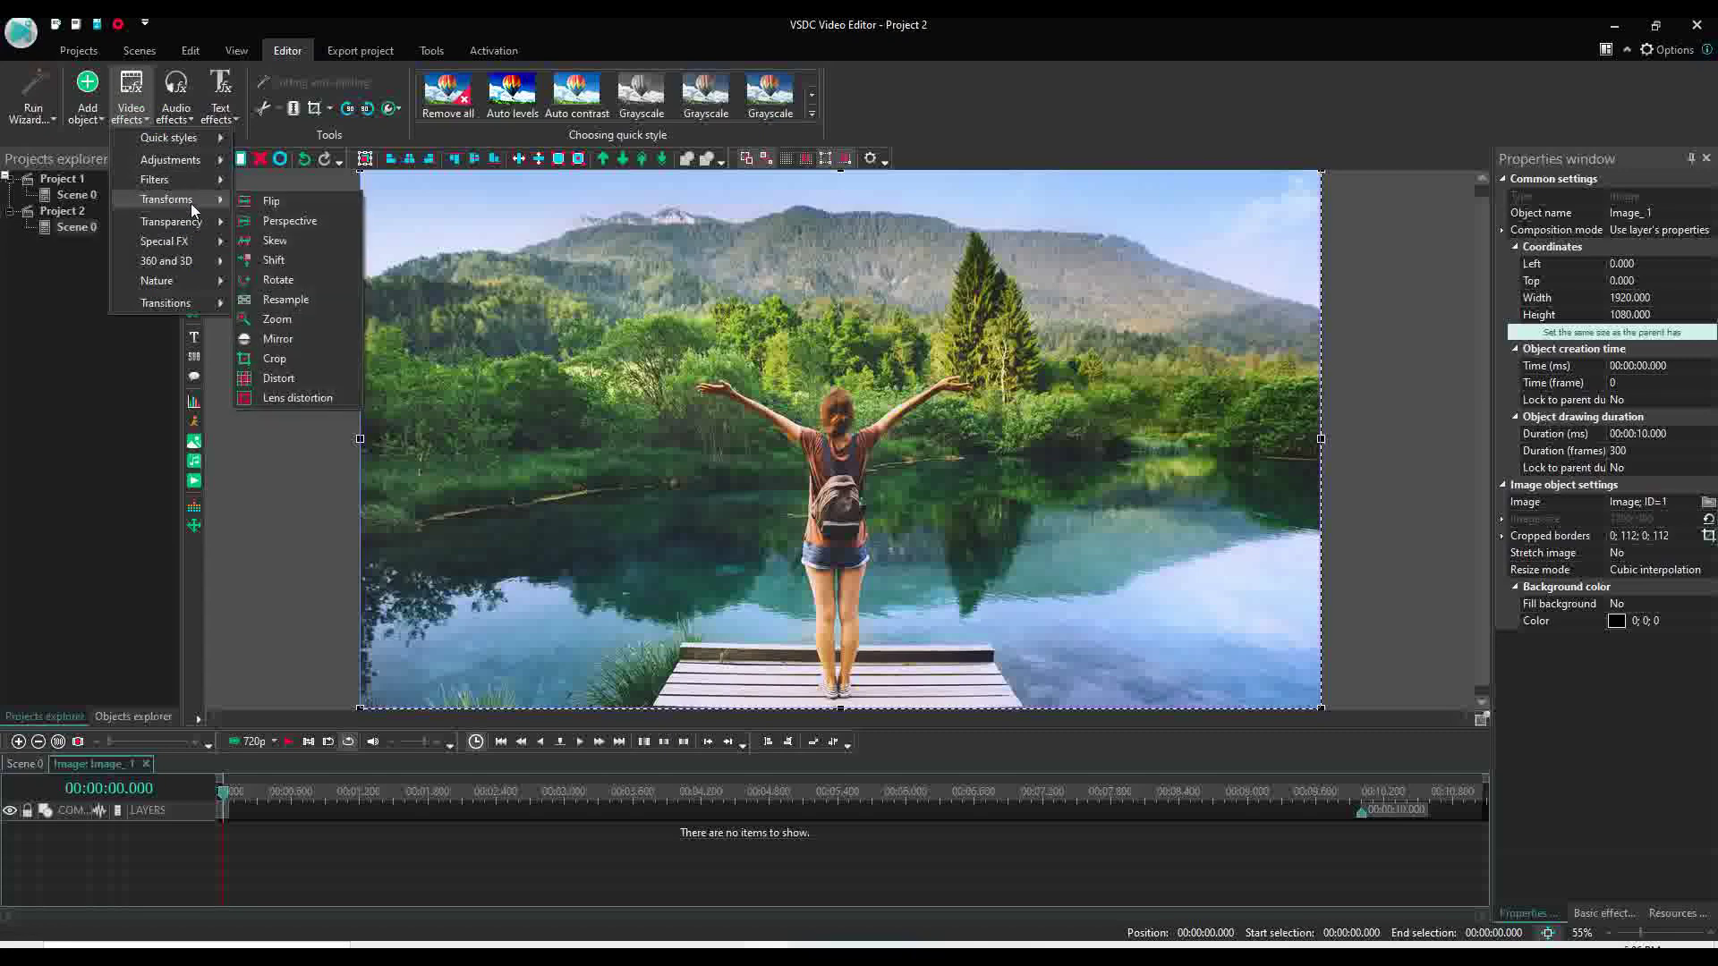
pyautogui.click(286, 320)
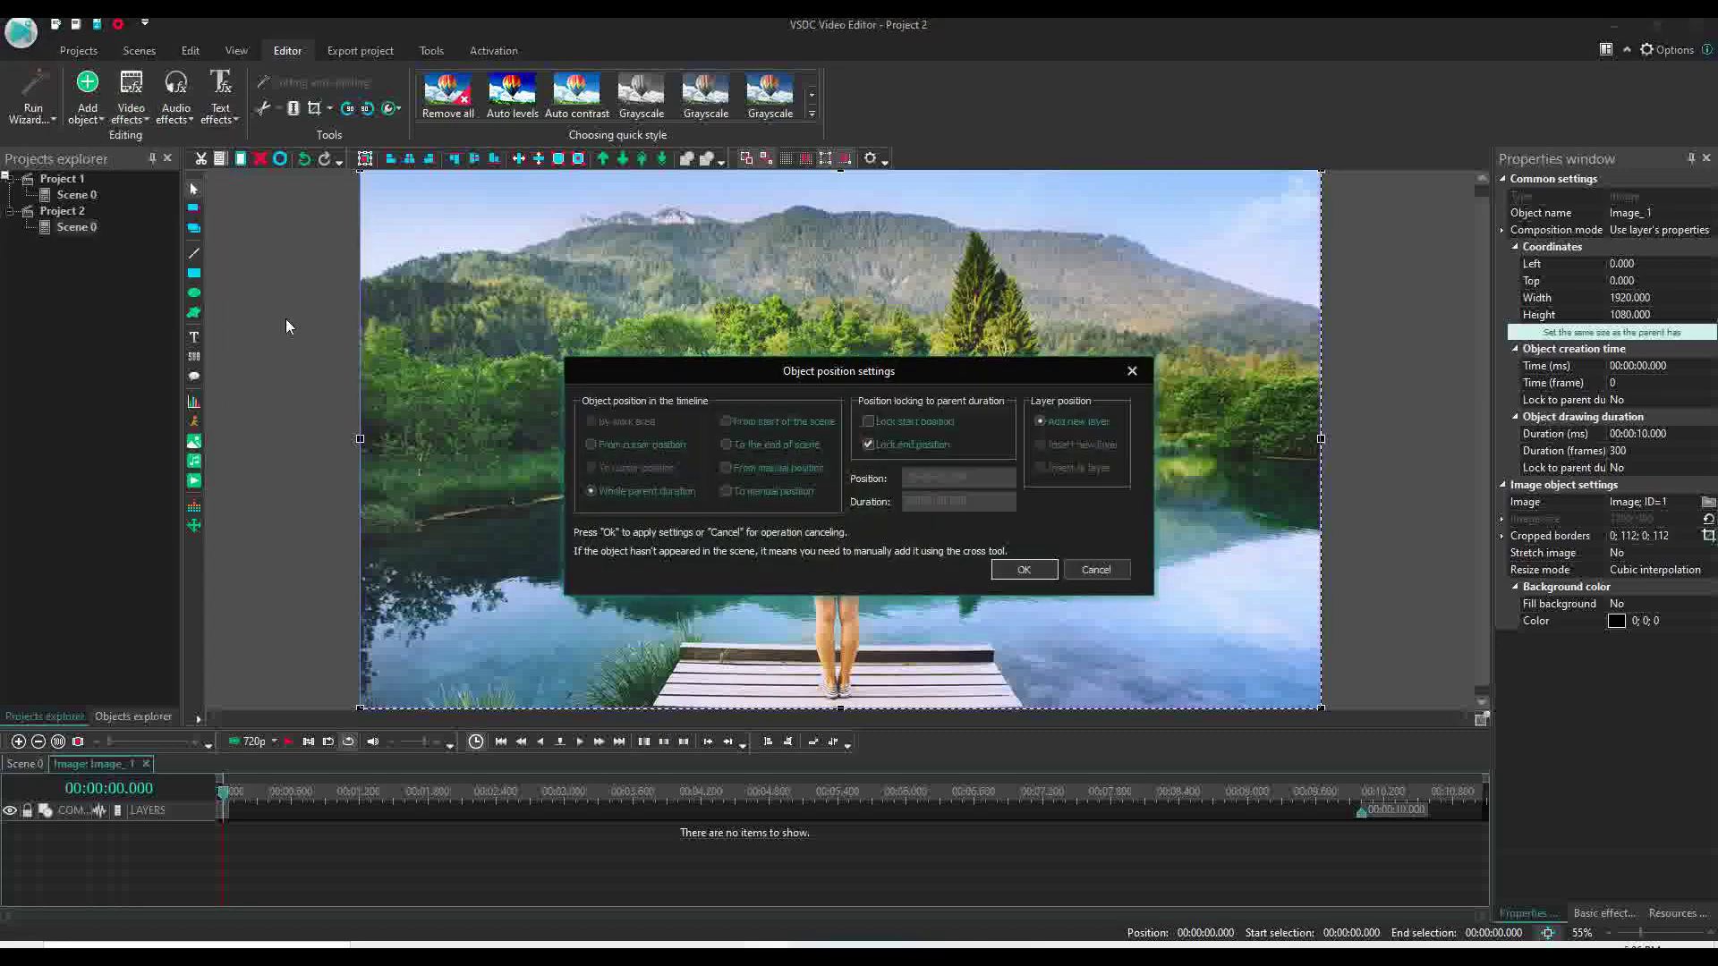
pyautogui.click(1020, 572)
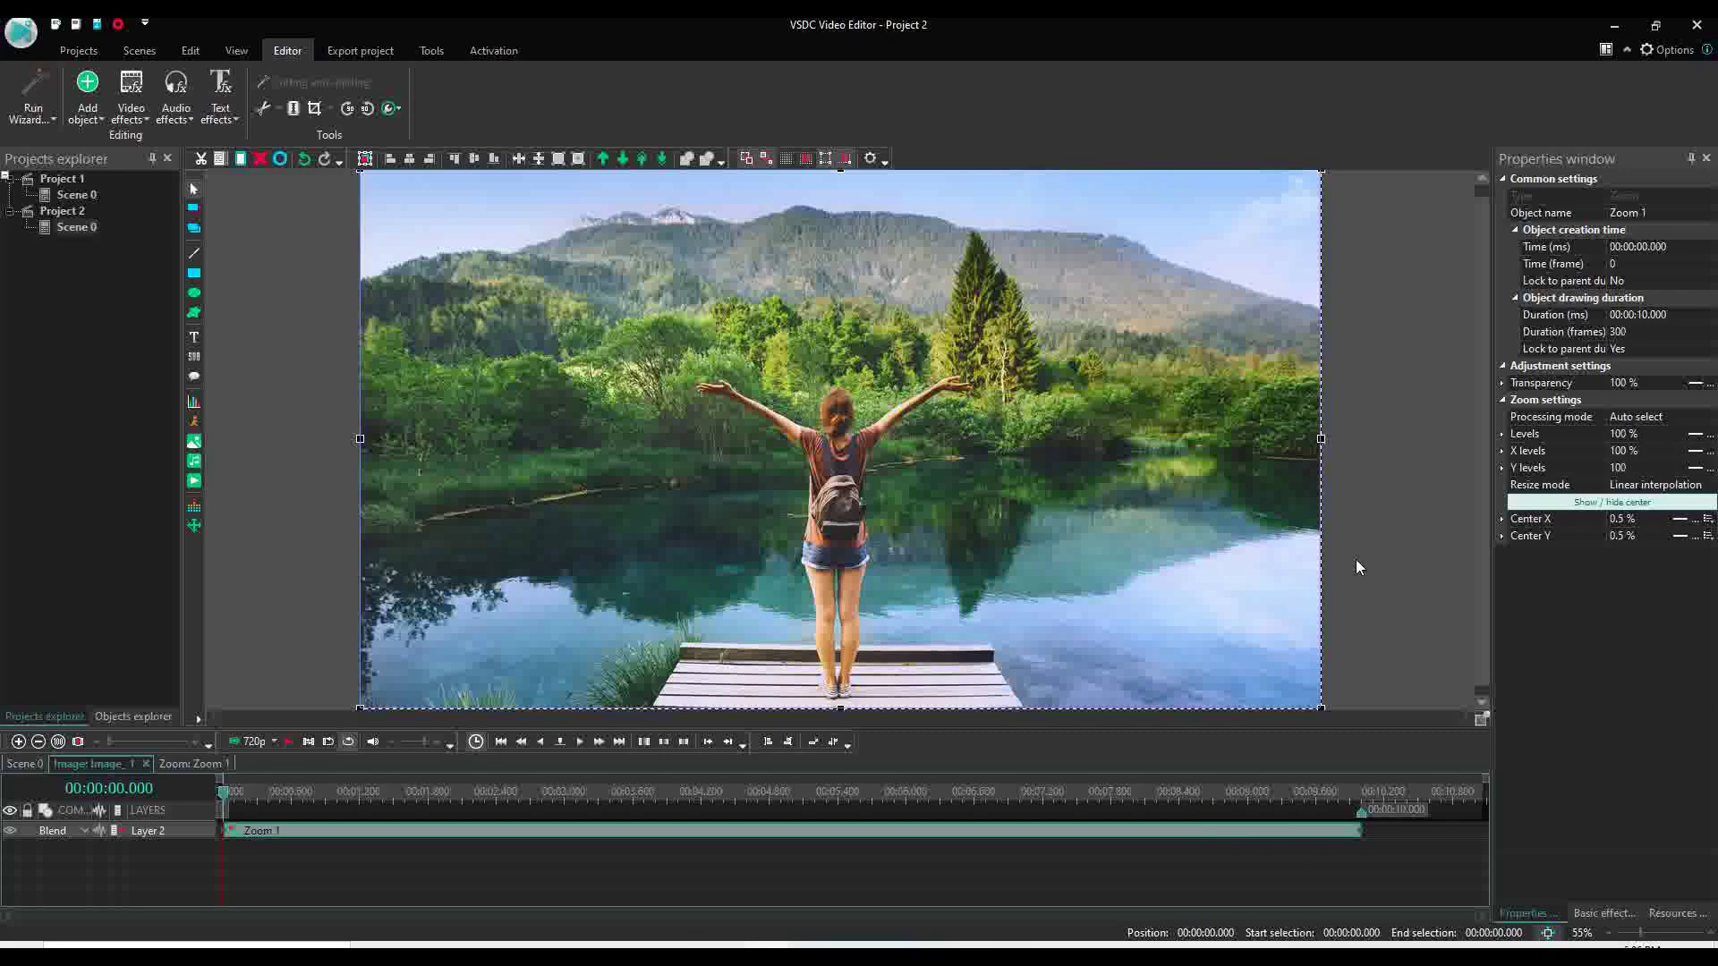
# - Set the Zoom levels to change linearly from 100 to 120 % and move the zoom center to about X 0.49, Y 0.23 above the woman
pyautogui.click(1691, 435)
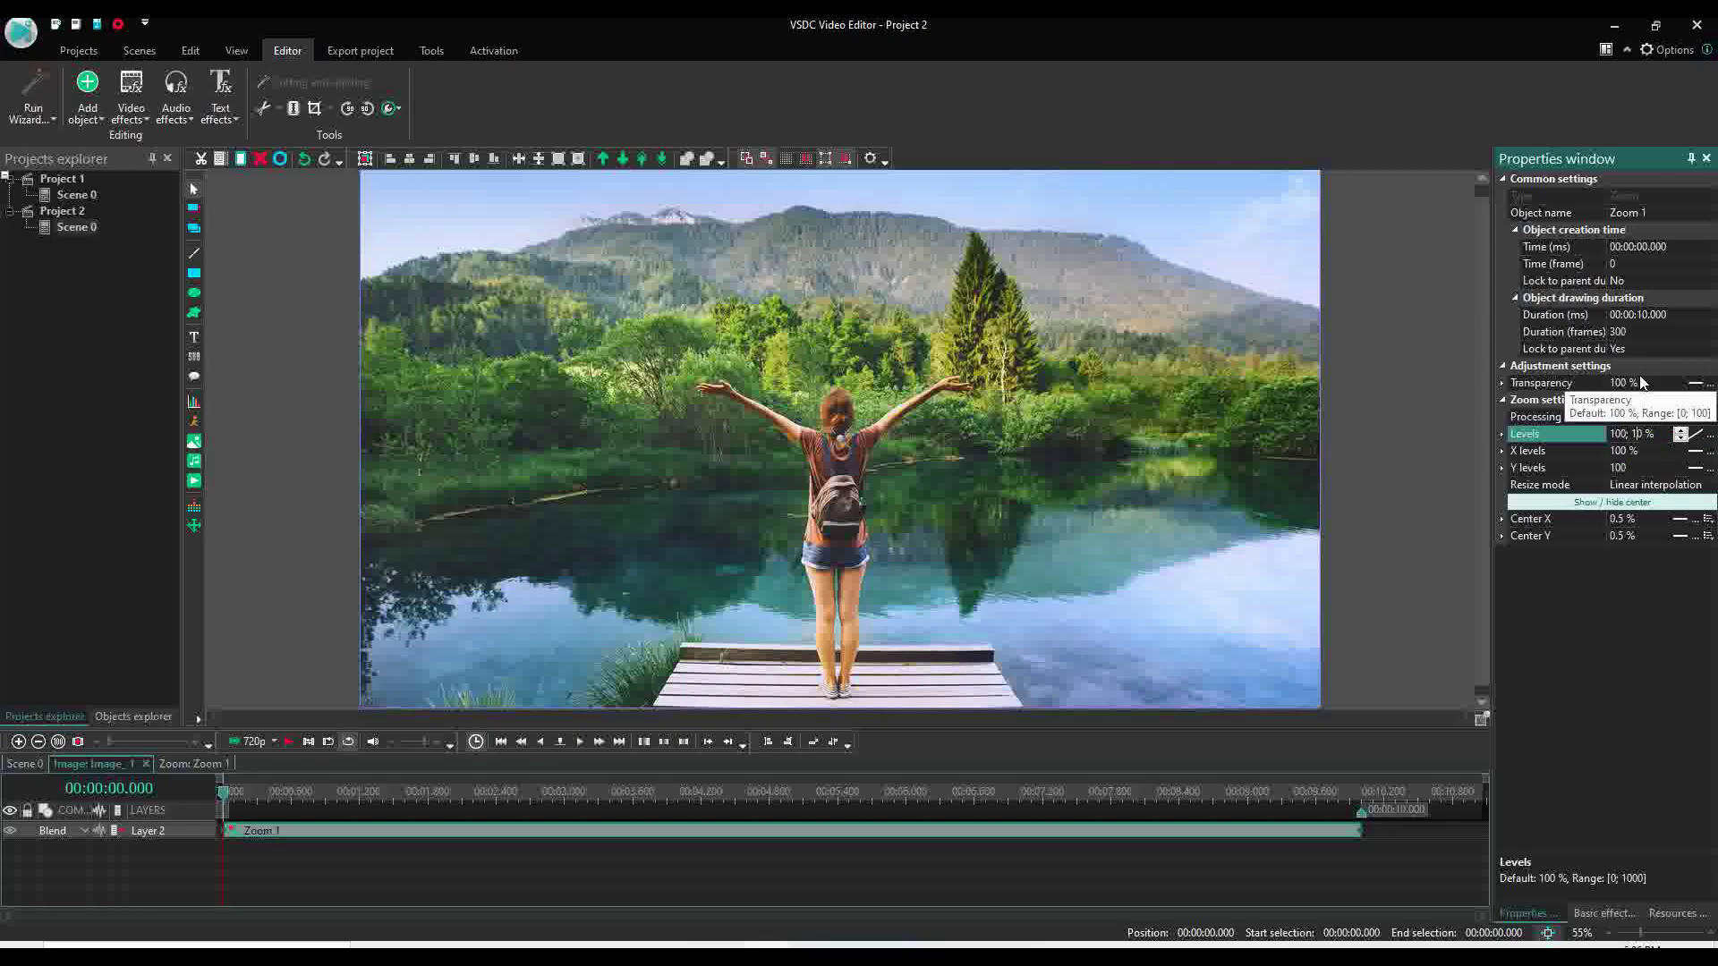
pyautogui.write('2')
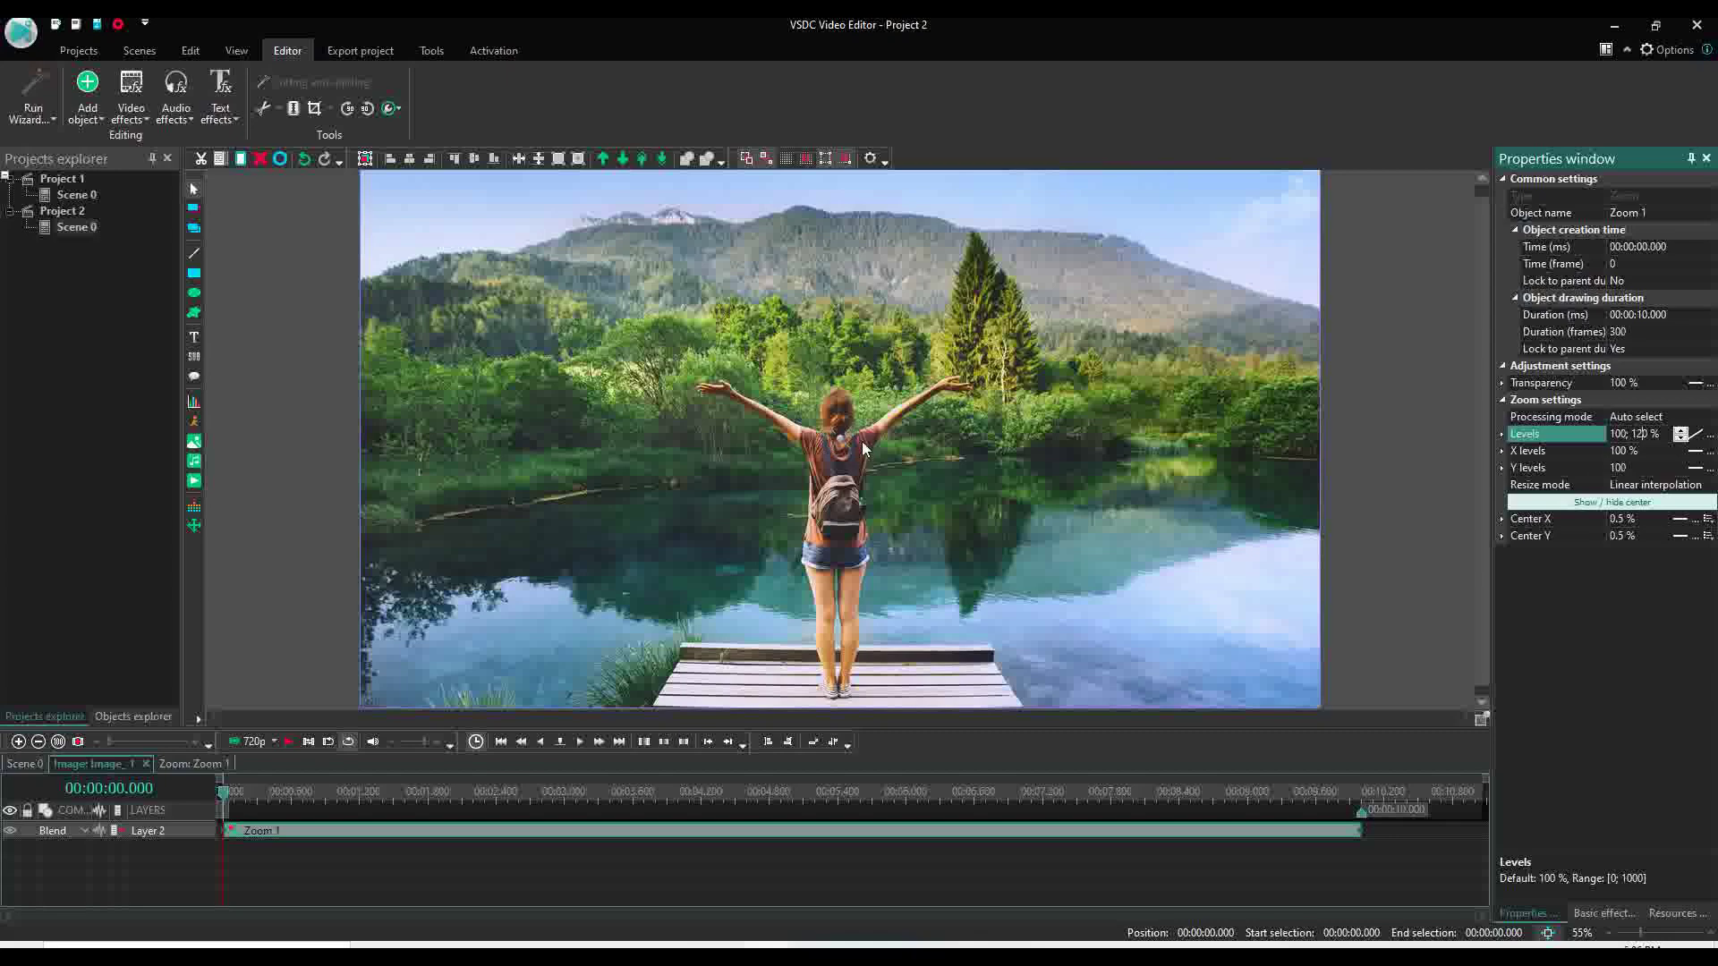
pyautogui.click(1600, 505)
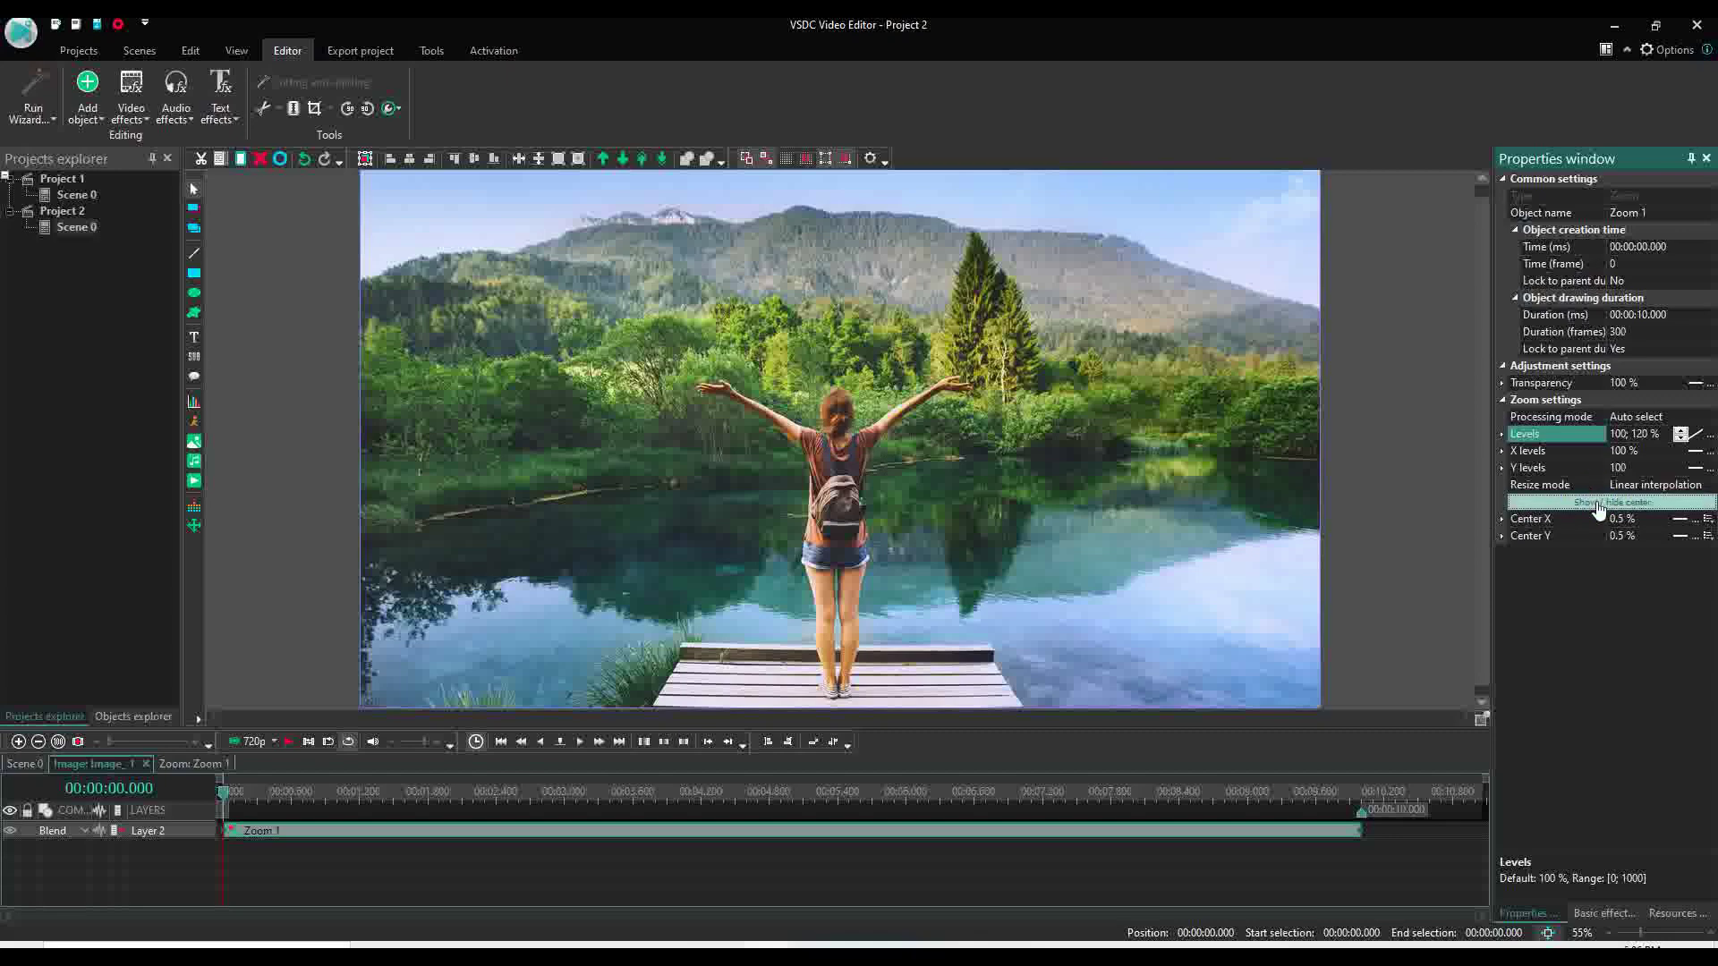
pyautogui.click(1599, 505)
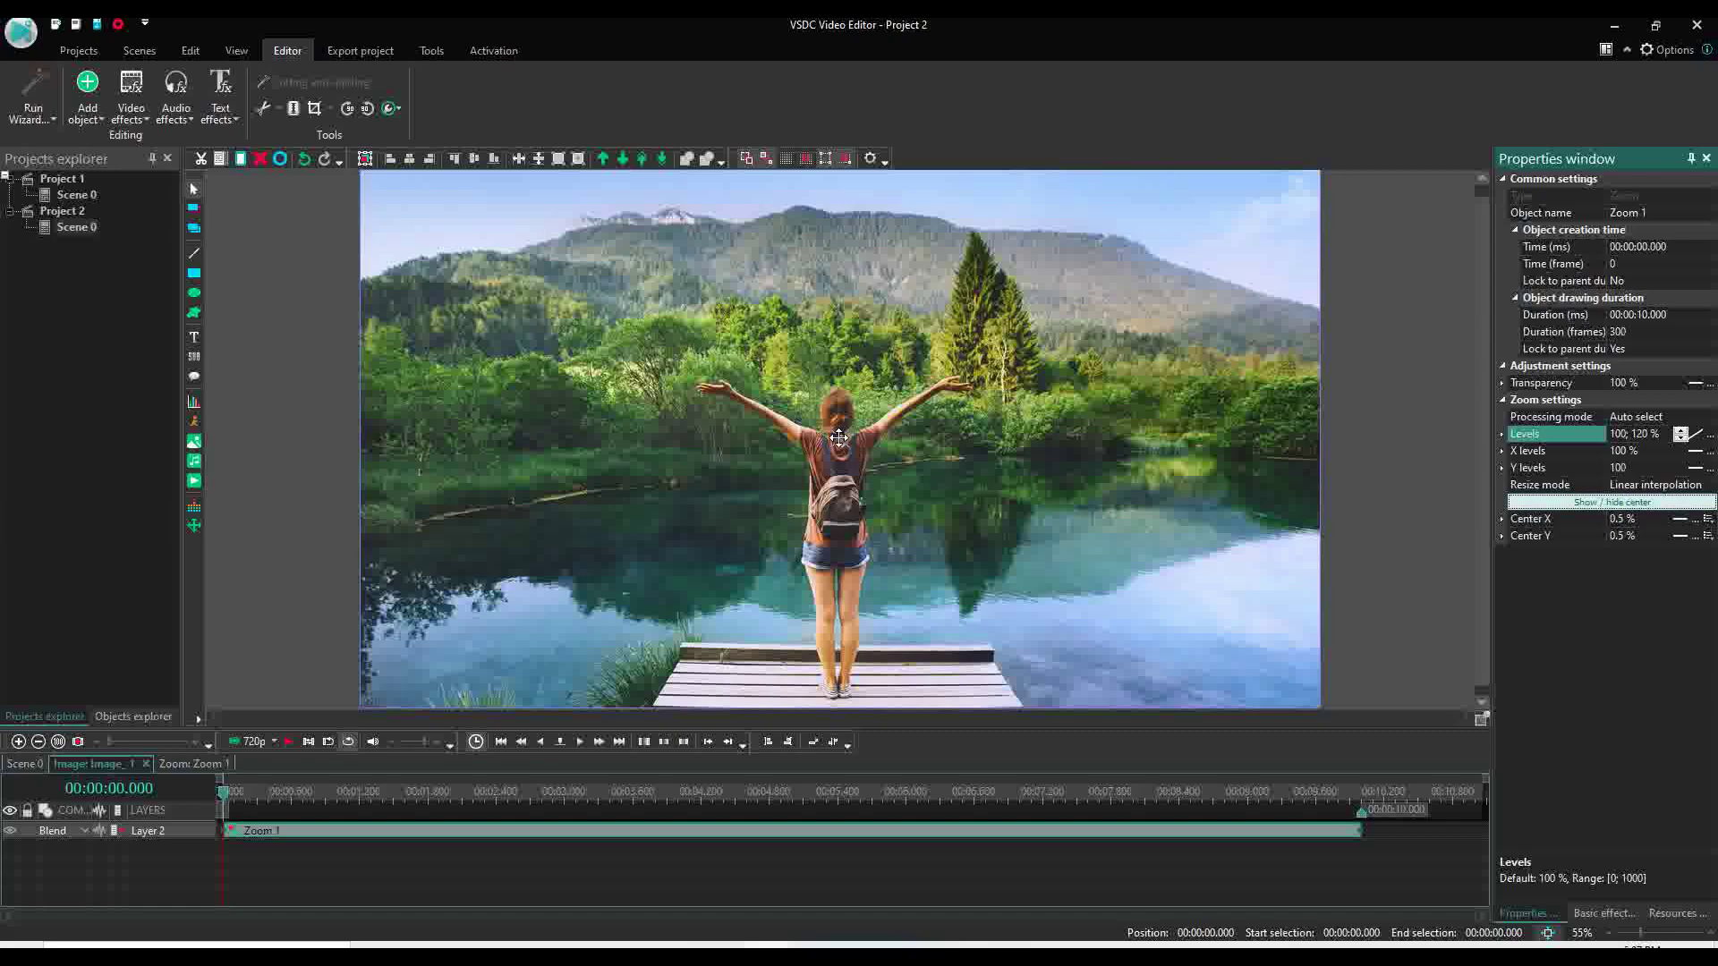
pyautogui.moveTo(838, 436); pyautogui.dragTo(830, 291)
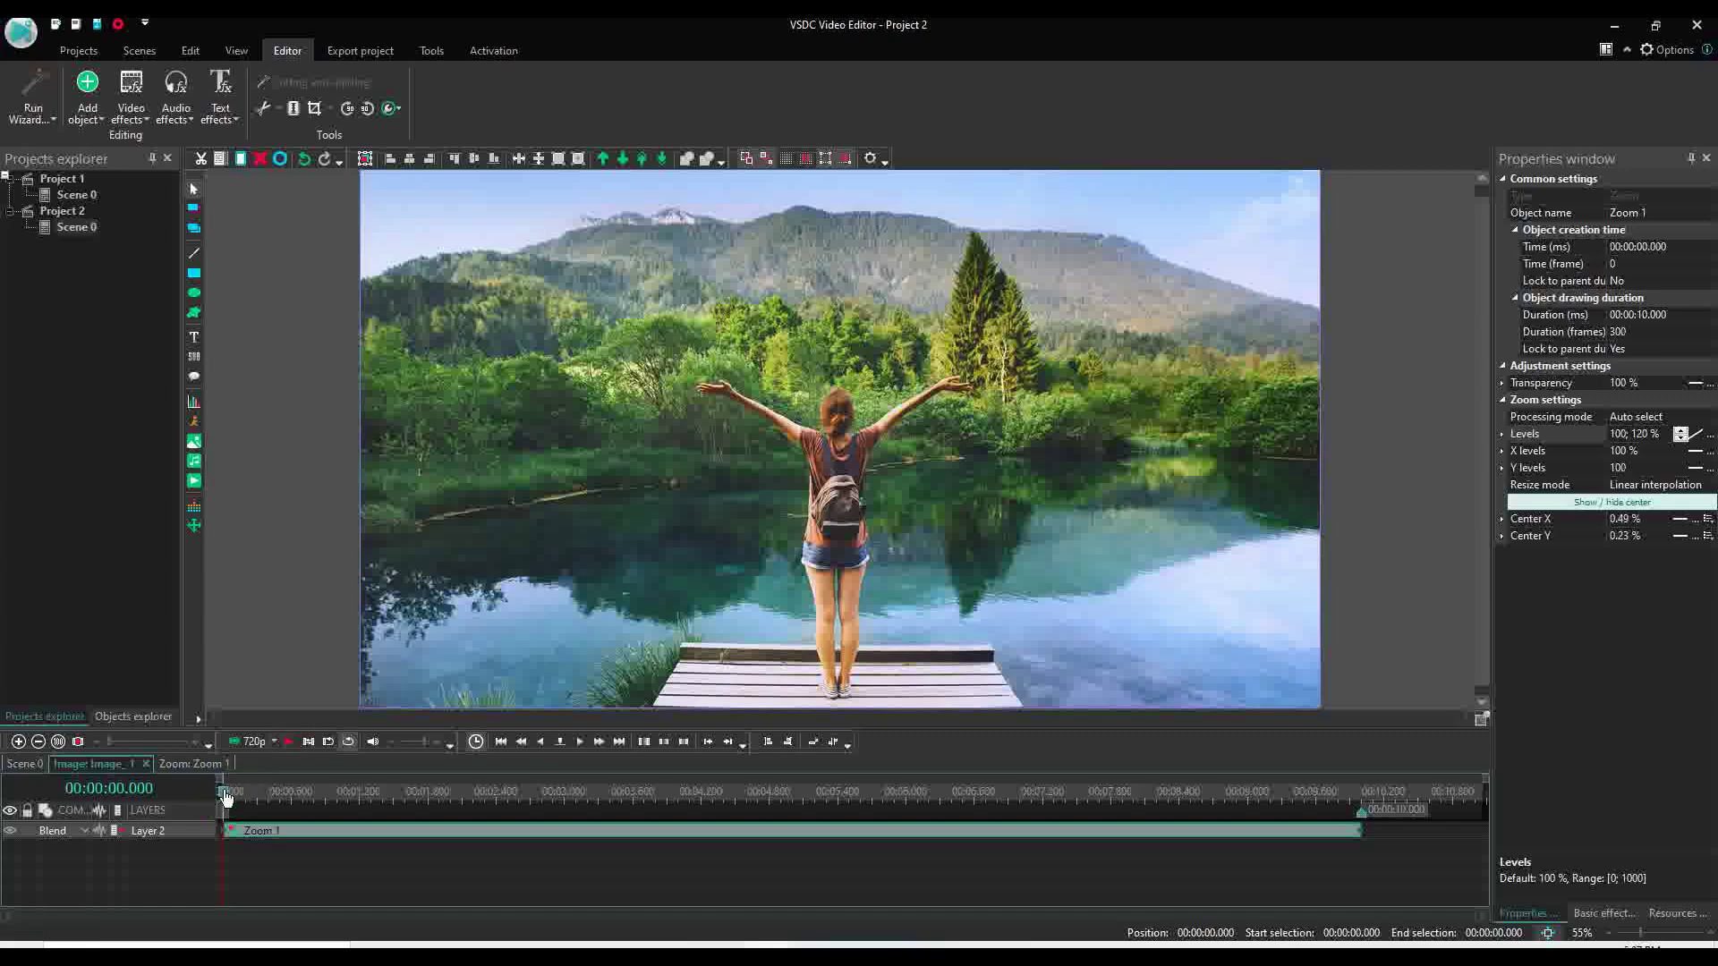
# - Play the image timeline from the start to preview the zoom-in animation
pyautogui.press('space')
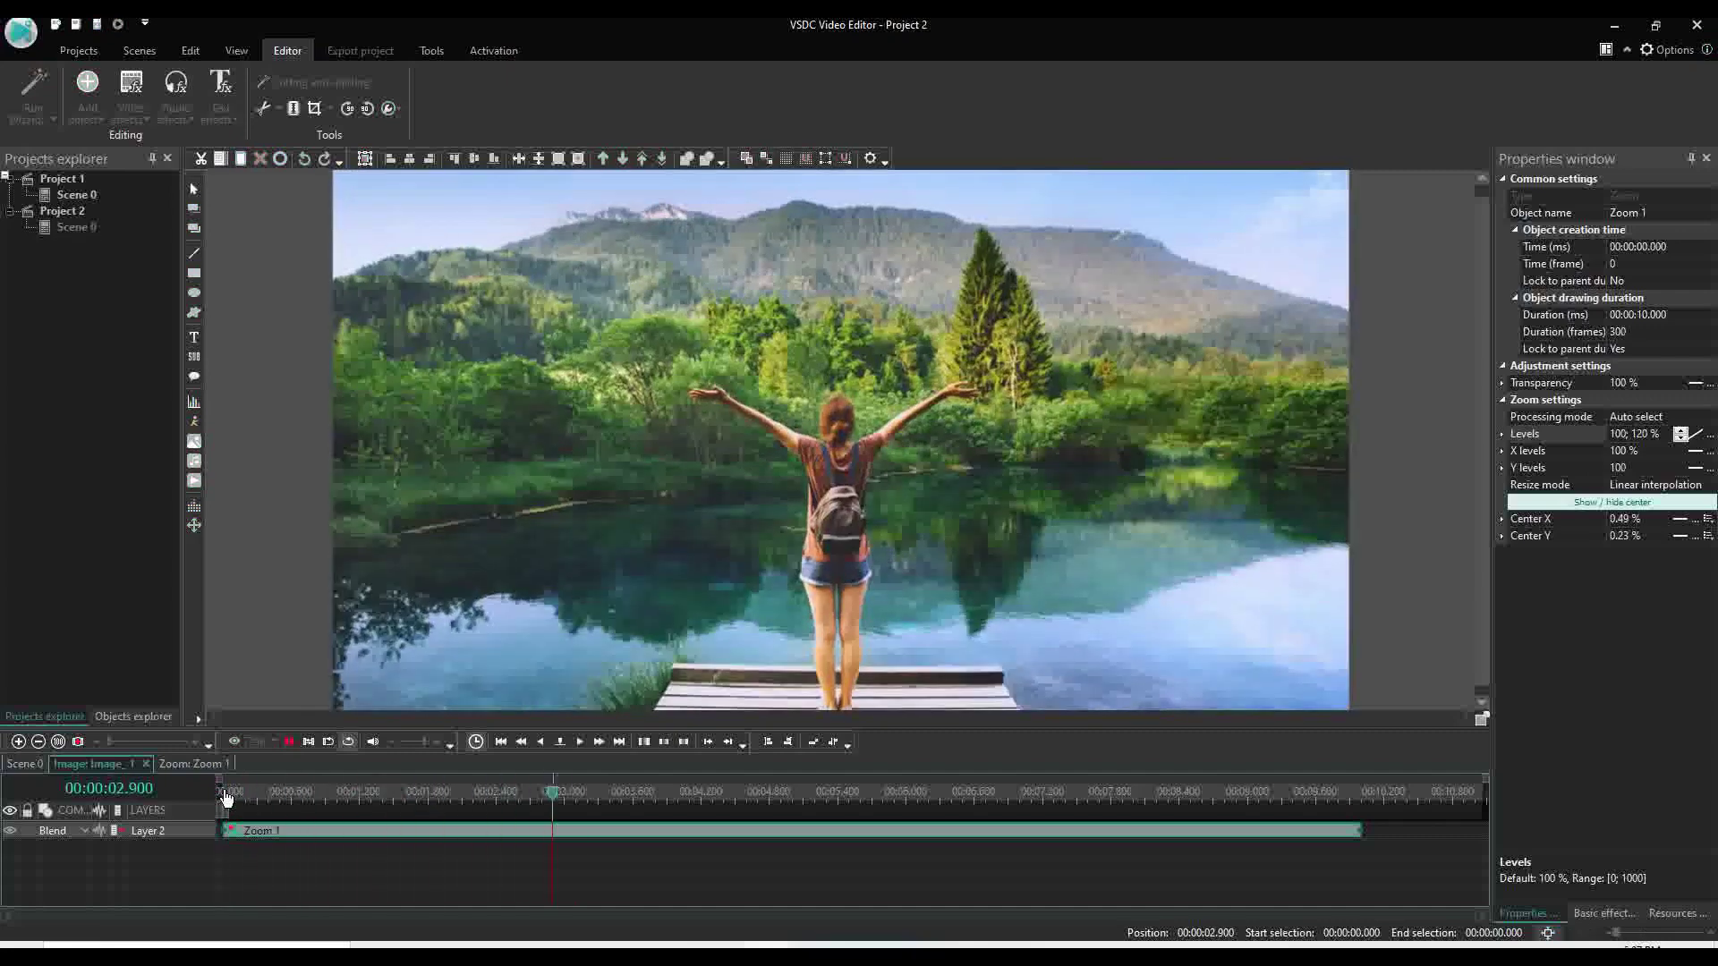
pyautogui.press('space')
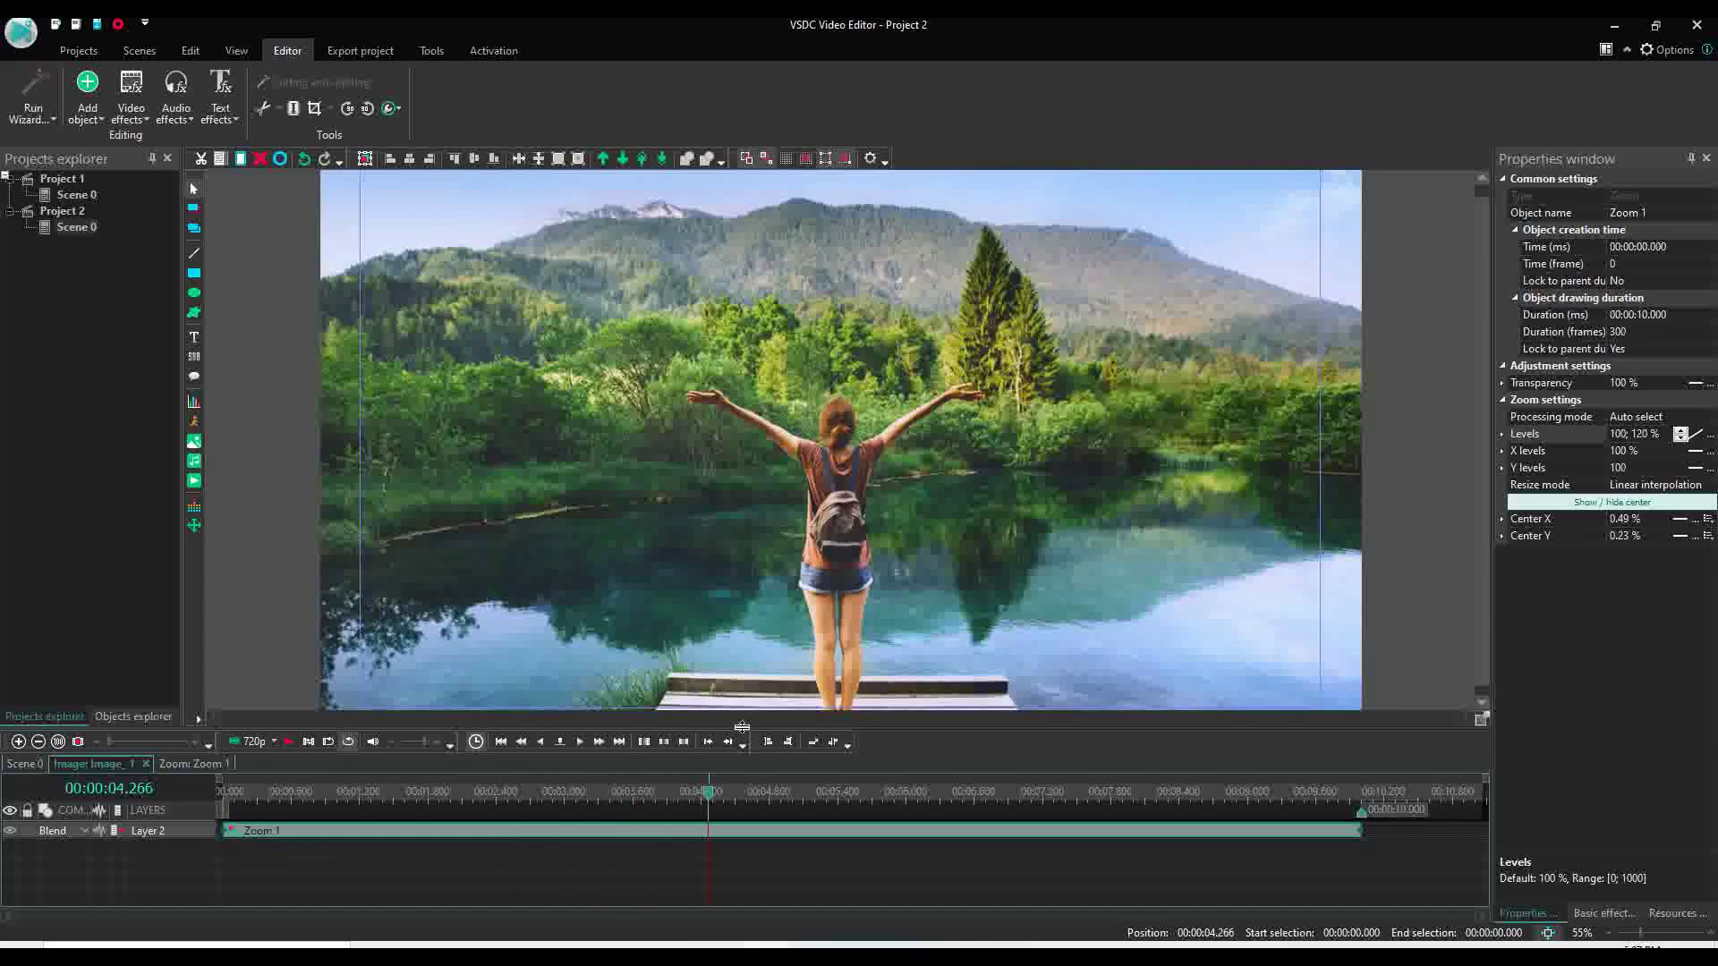
# - Reverse the zoom animation by setting the Zoom effect's levels to 120; 100 %
pyautogui.click(1661, 434)
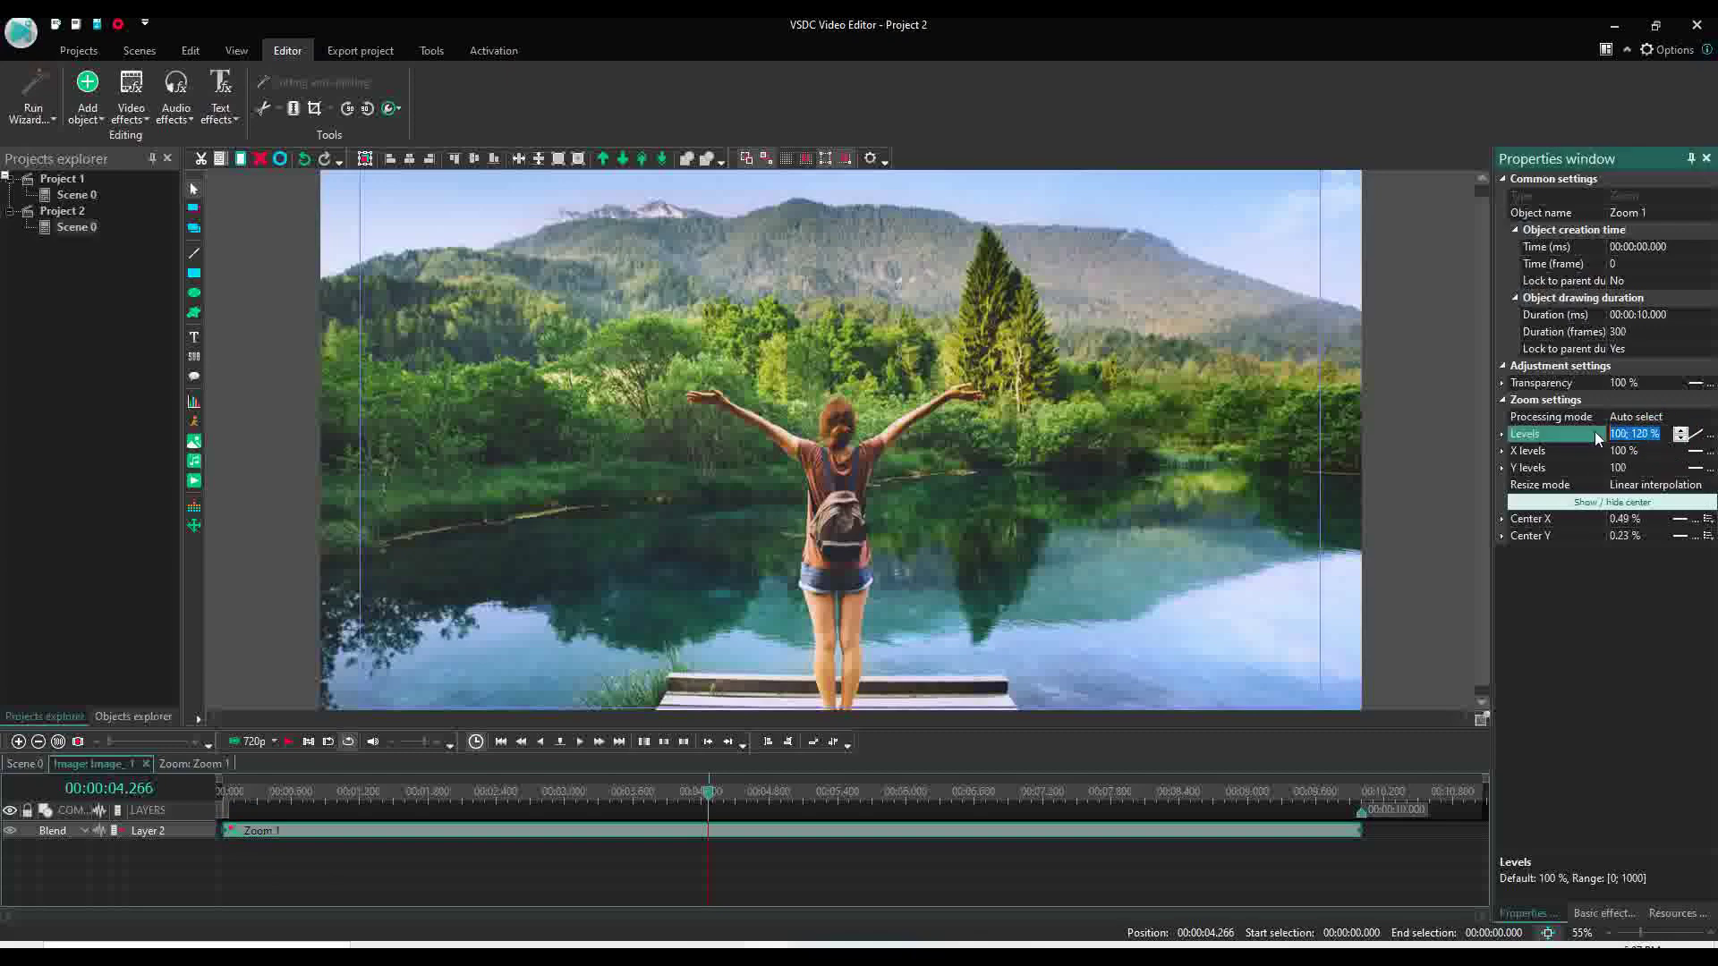
pyautogui.write('120')
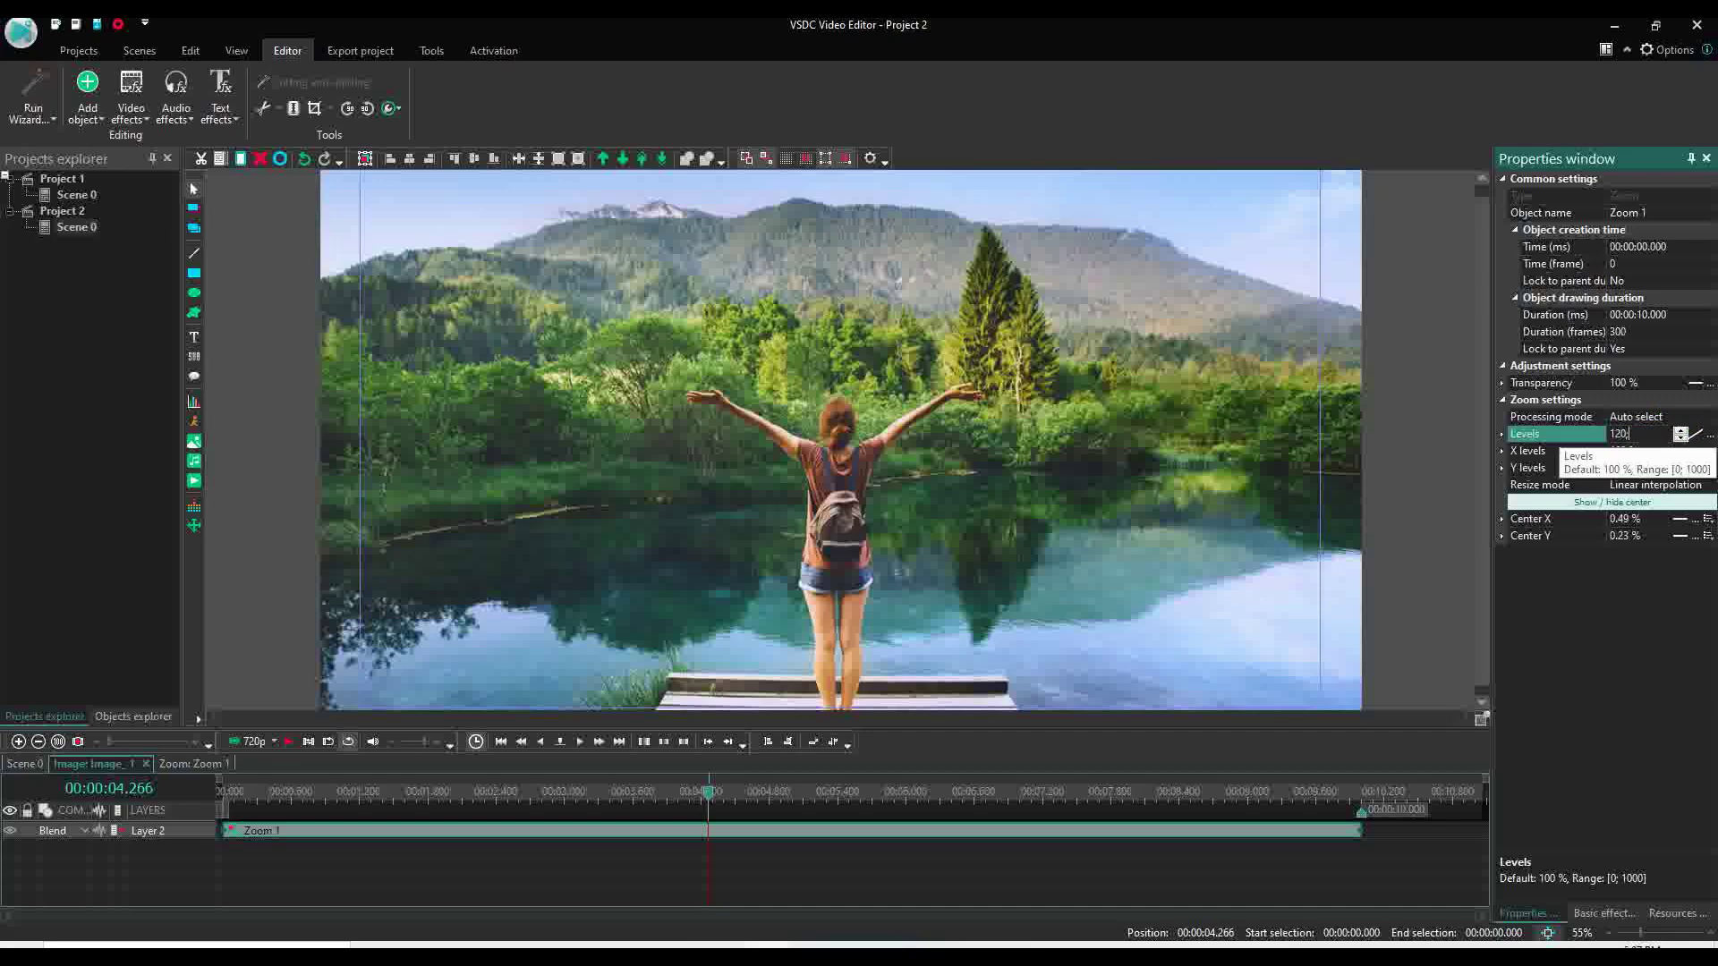
pyautogui.write('; 100')
pyautogui.press('Return')
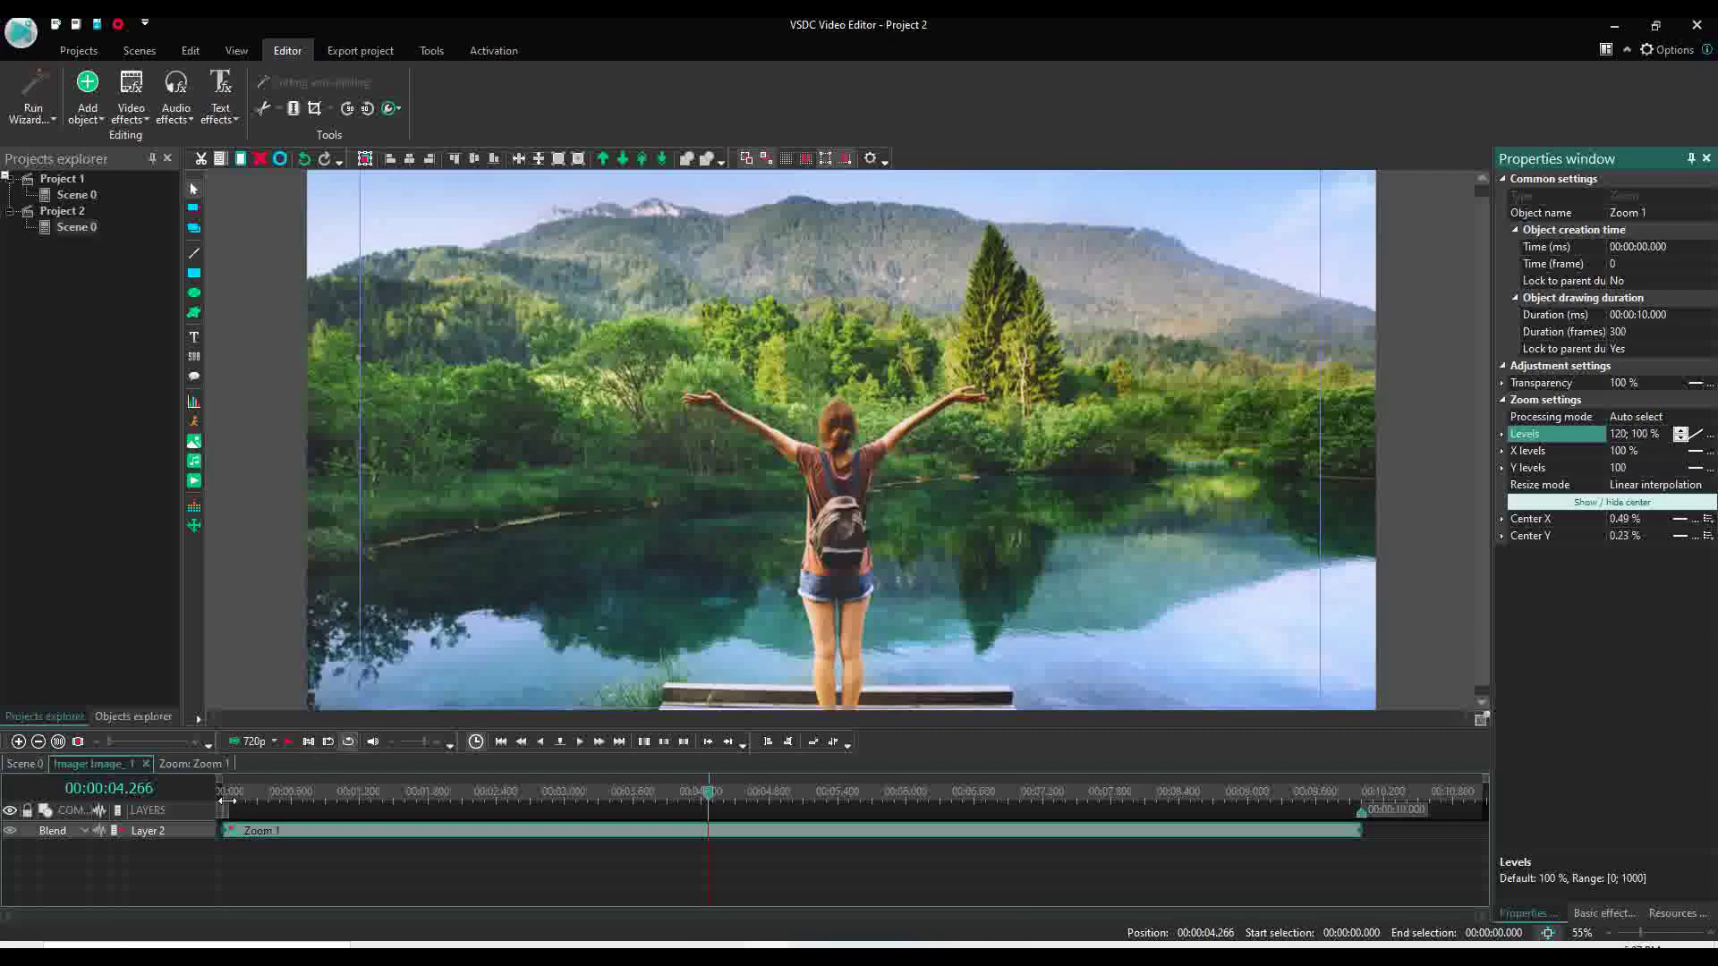
# - Preview the zoom-out animation from the beginning of the timeline
pyautogui.click(222, 792)
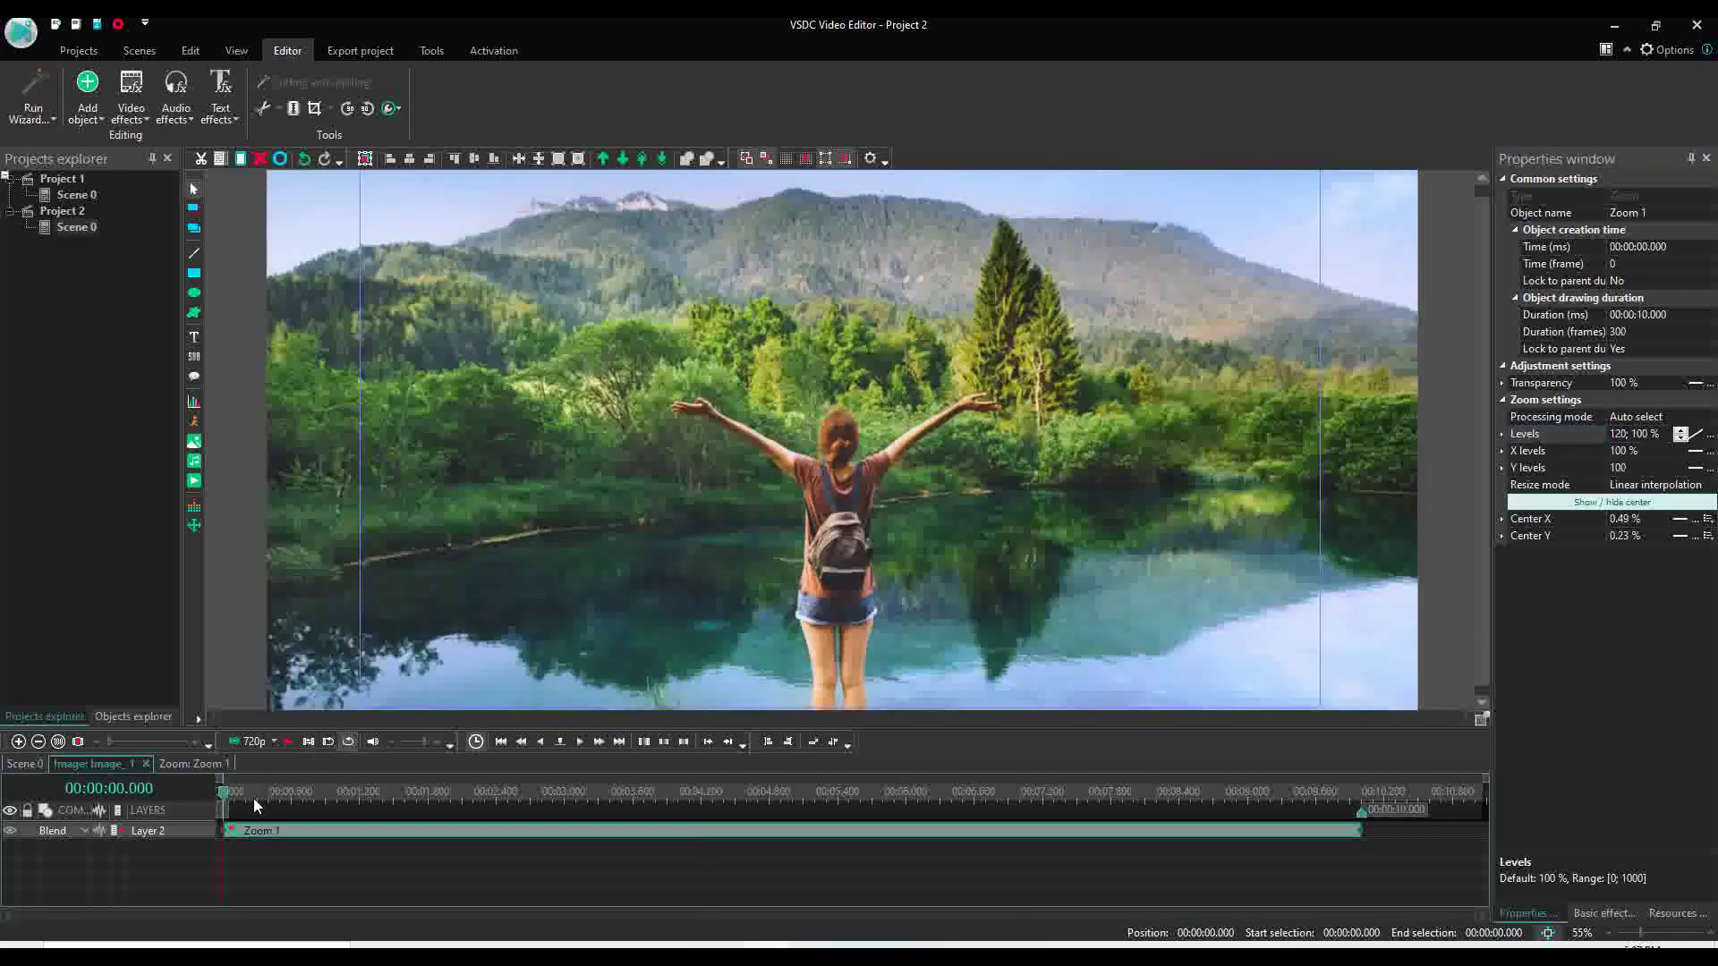
pyautogui.press('space')
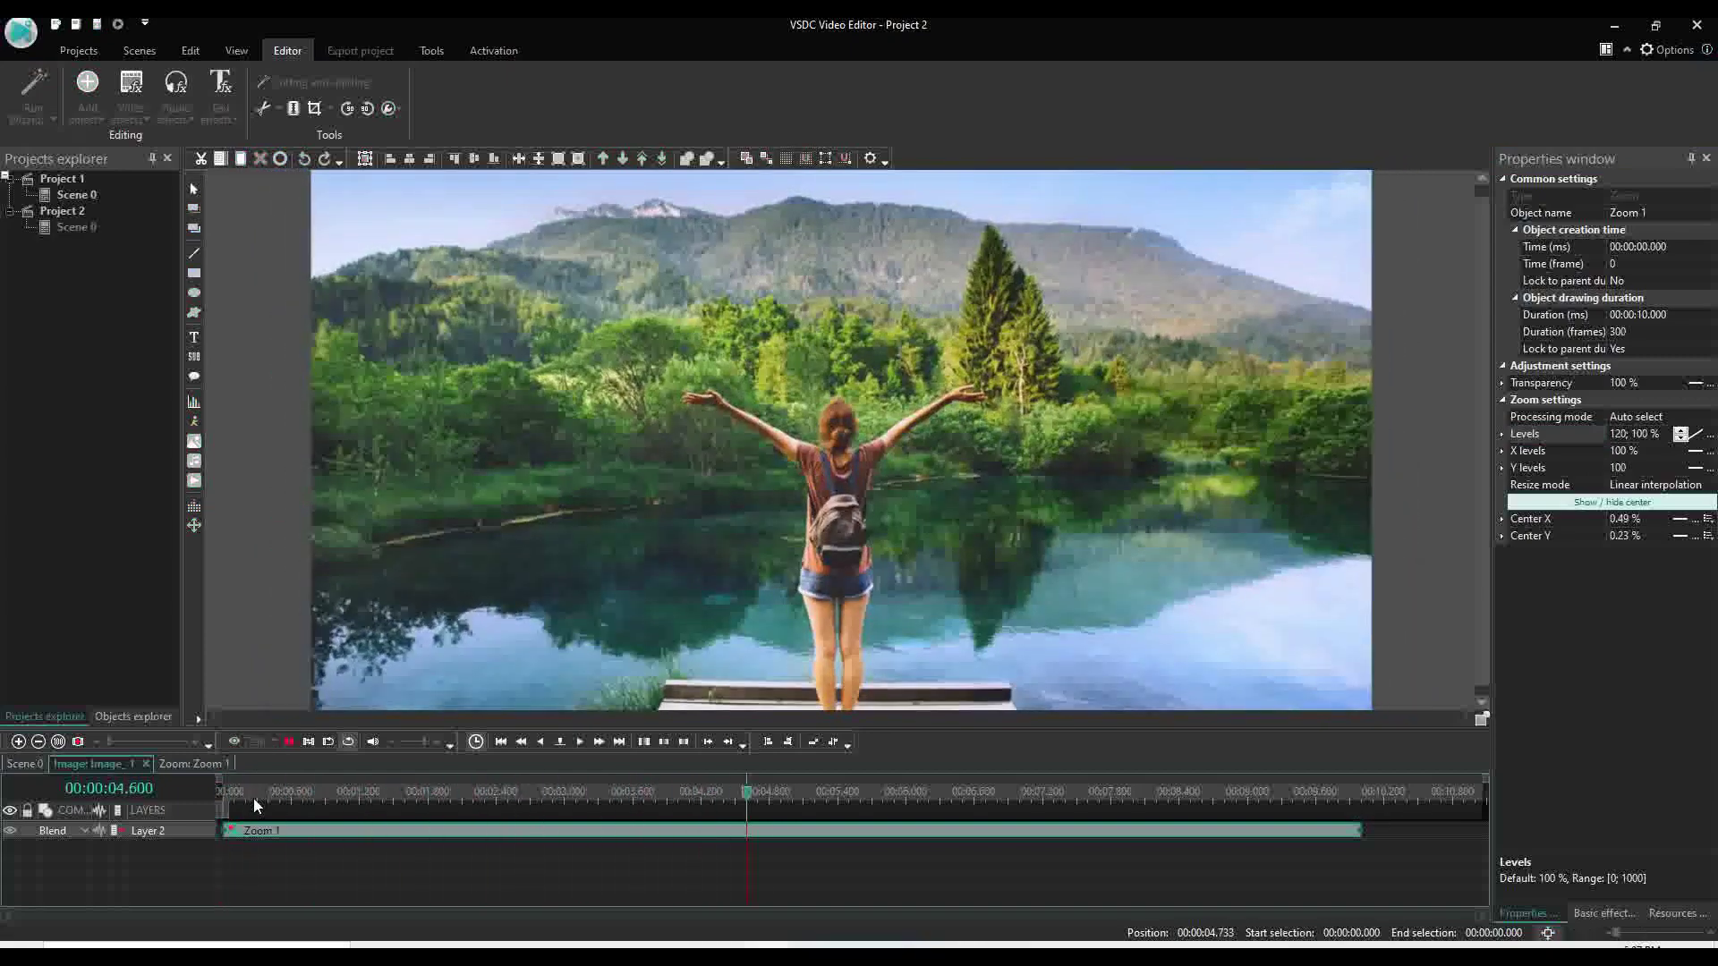
pyautogui.press('space')
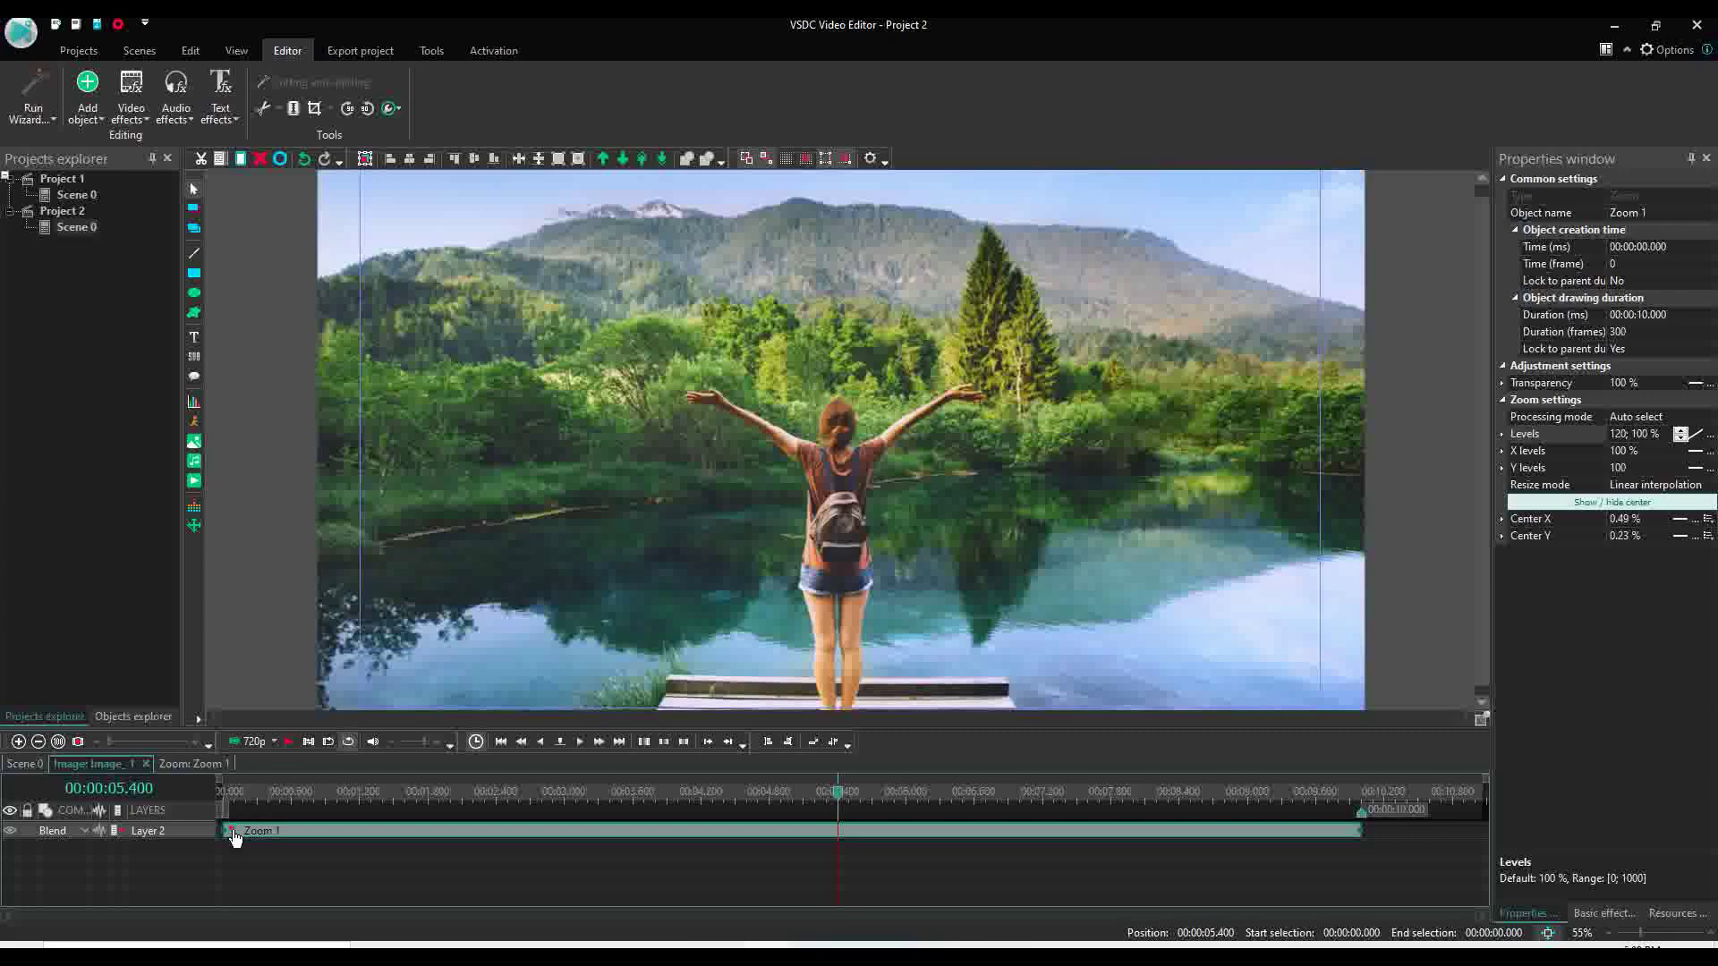
# - Delete the Zoom effect, reset the playhead to the start and return to the main scene timeline
pyautogui.press('Delete')
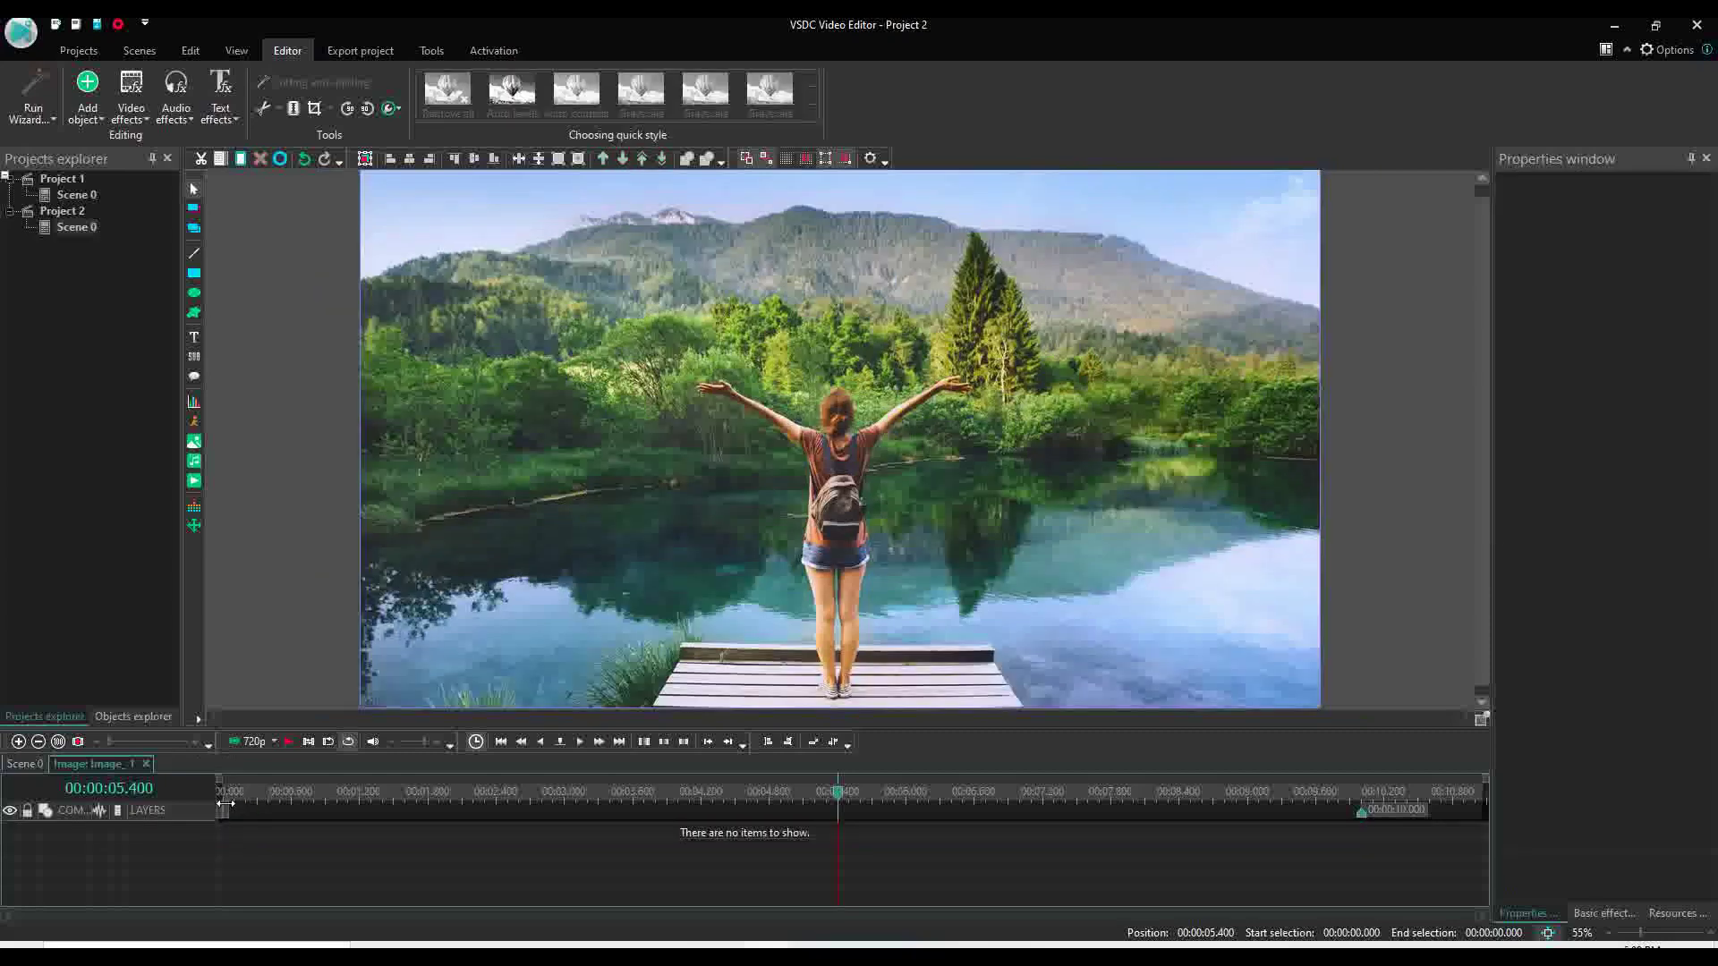
pyautogui.click(223, 796)
pyautogui.click(34, 762)
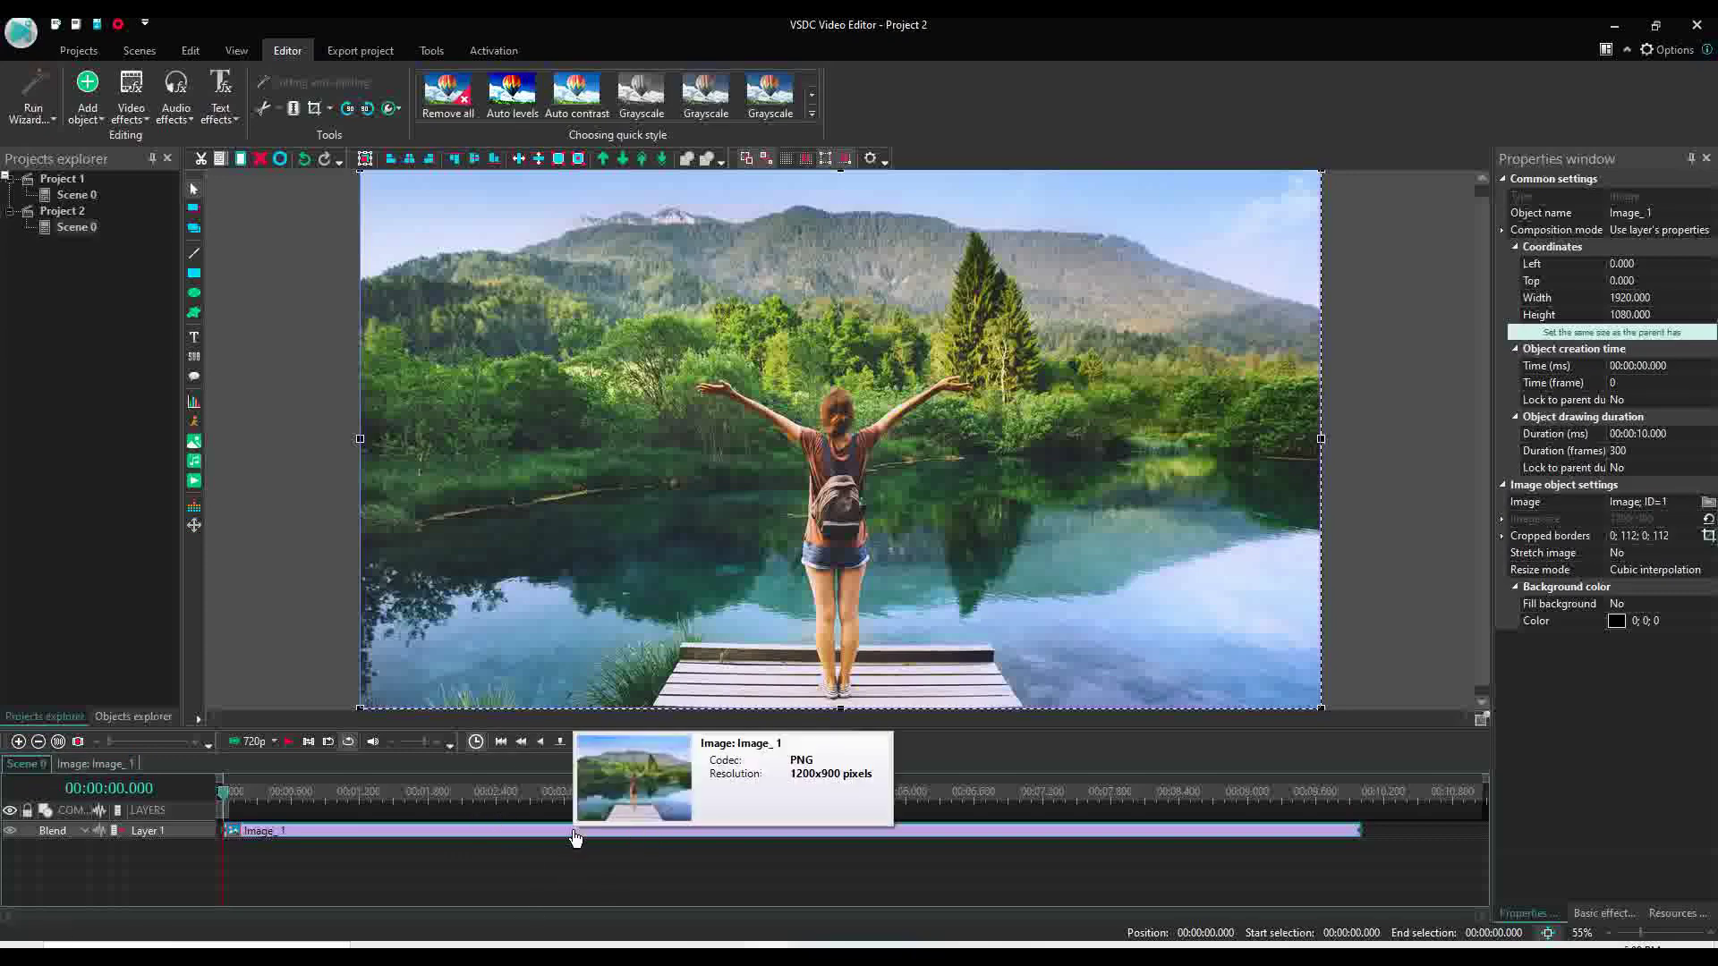
# - Add a Crop transform effect to the landscape image and activate its crop tools for editing the cropped borders
pyautogui.doubleClick(245, 831)
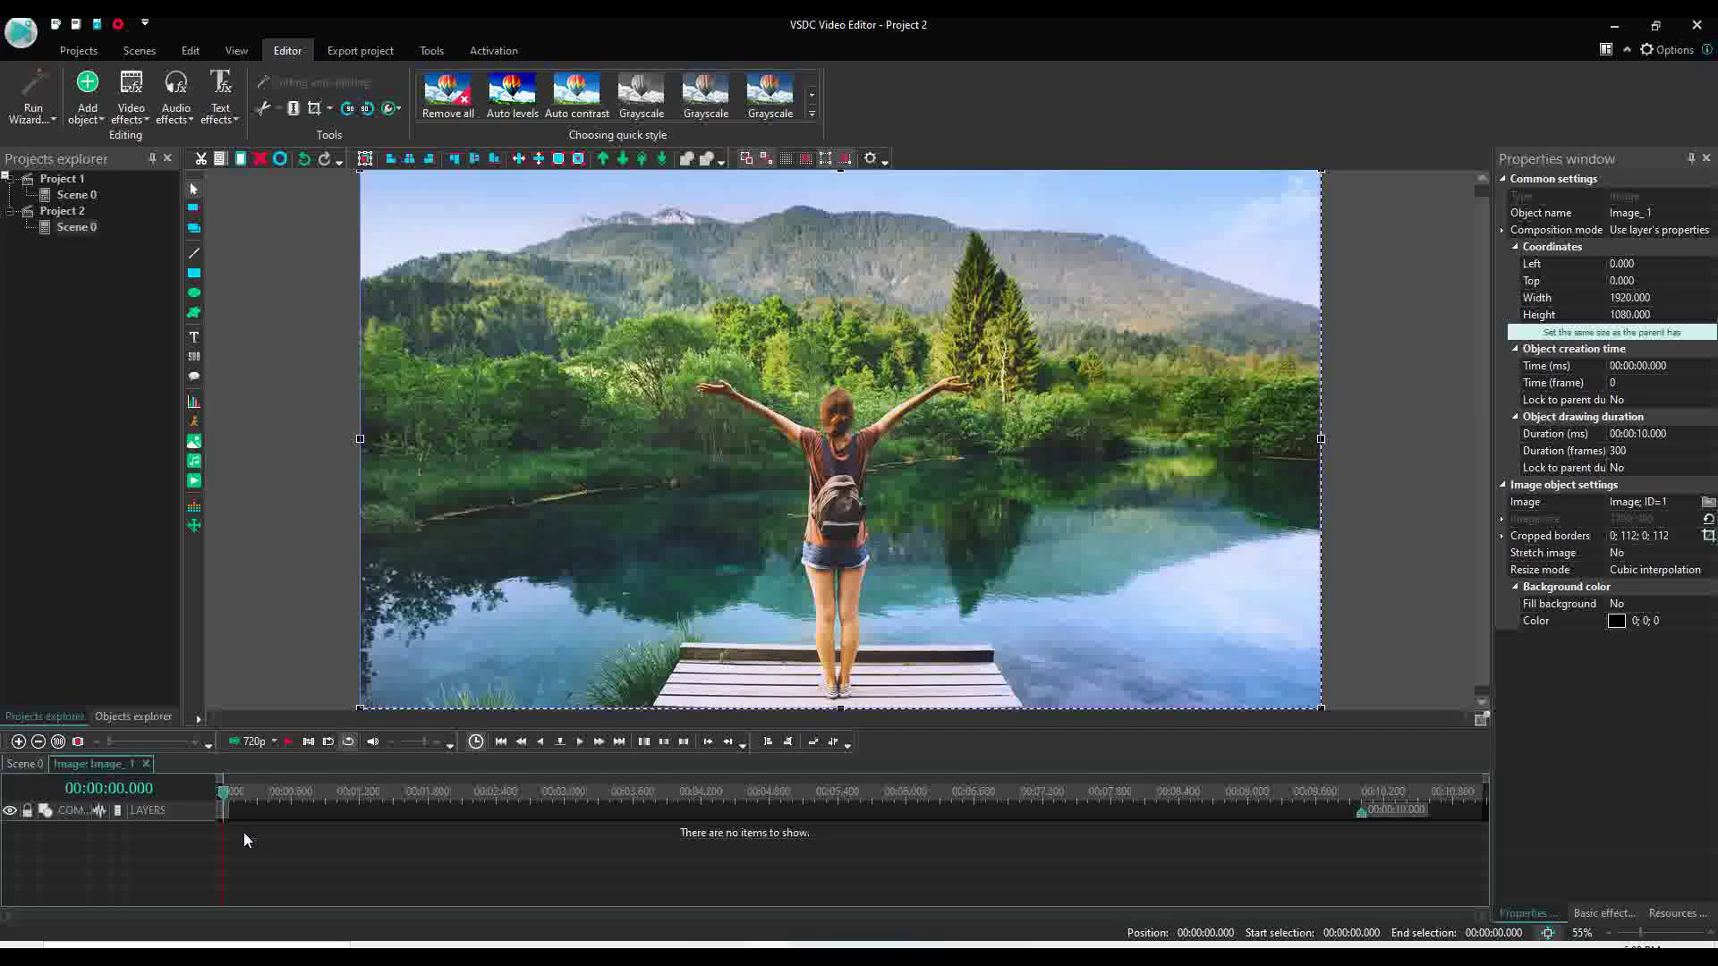
pyautogui.click(131, 119)
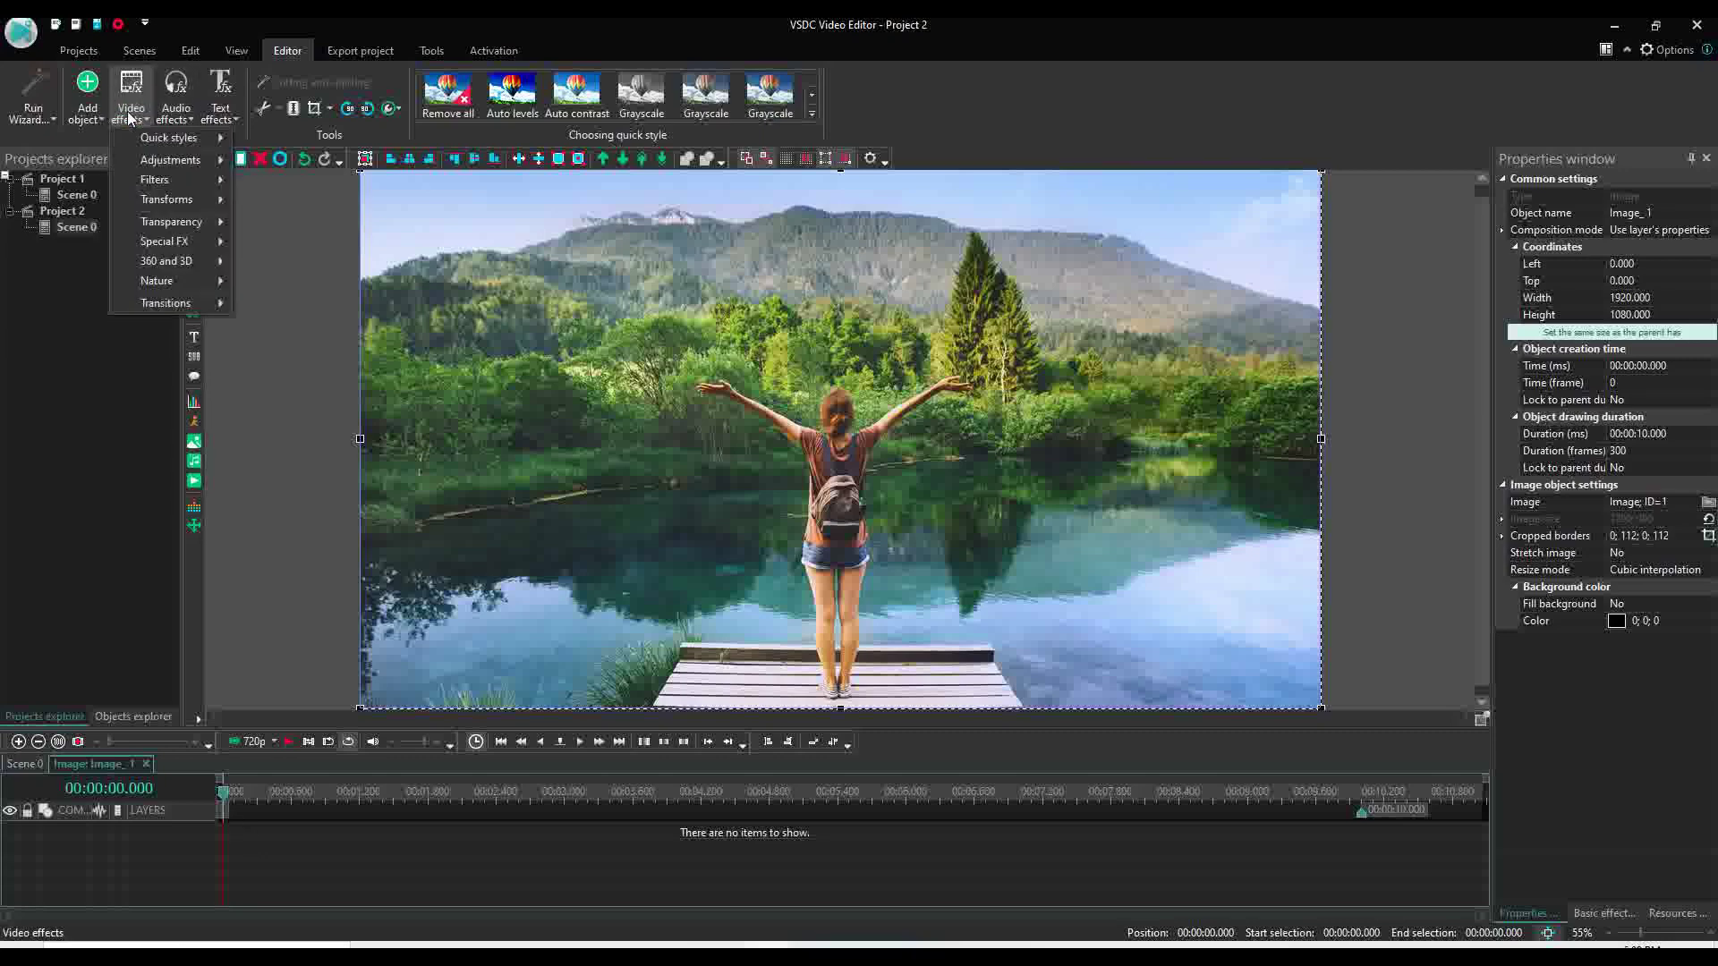
pyautogui.moveTo(172, 208)
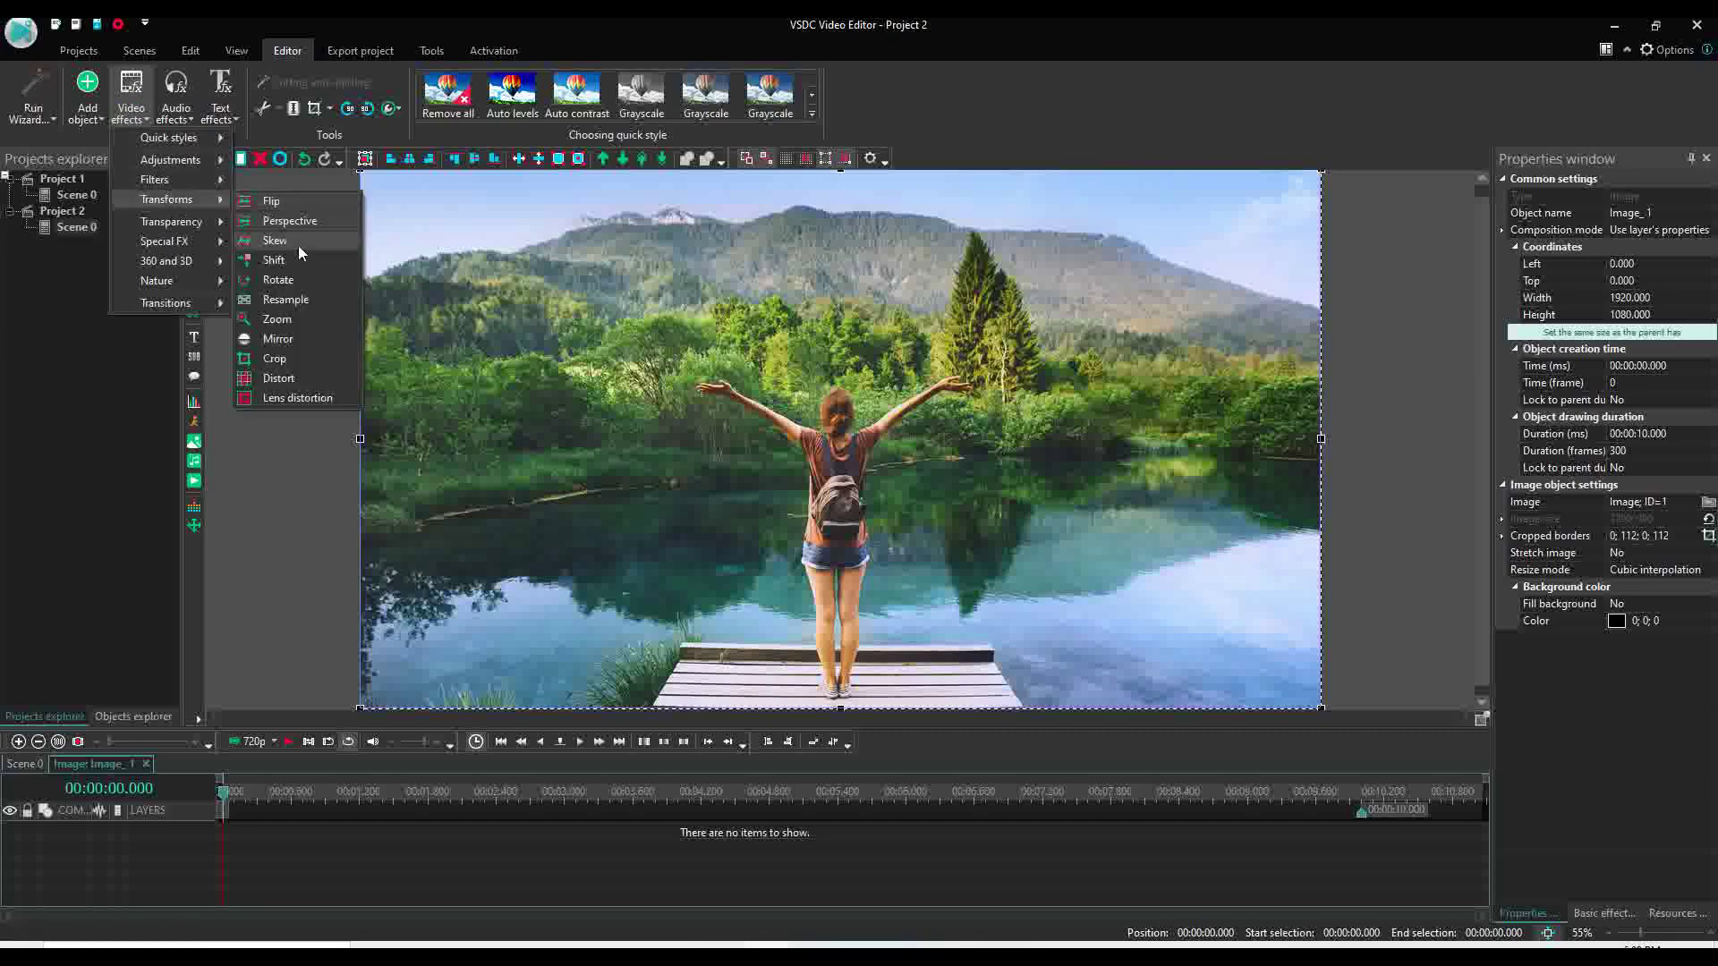
pyautogui.click(297, 358)
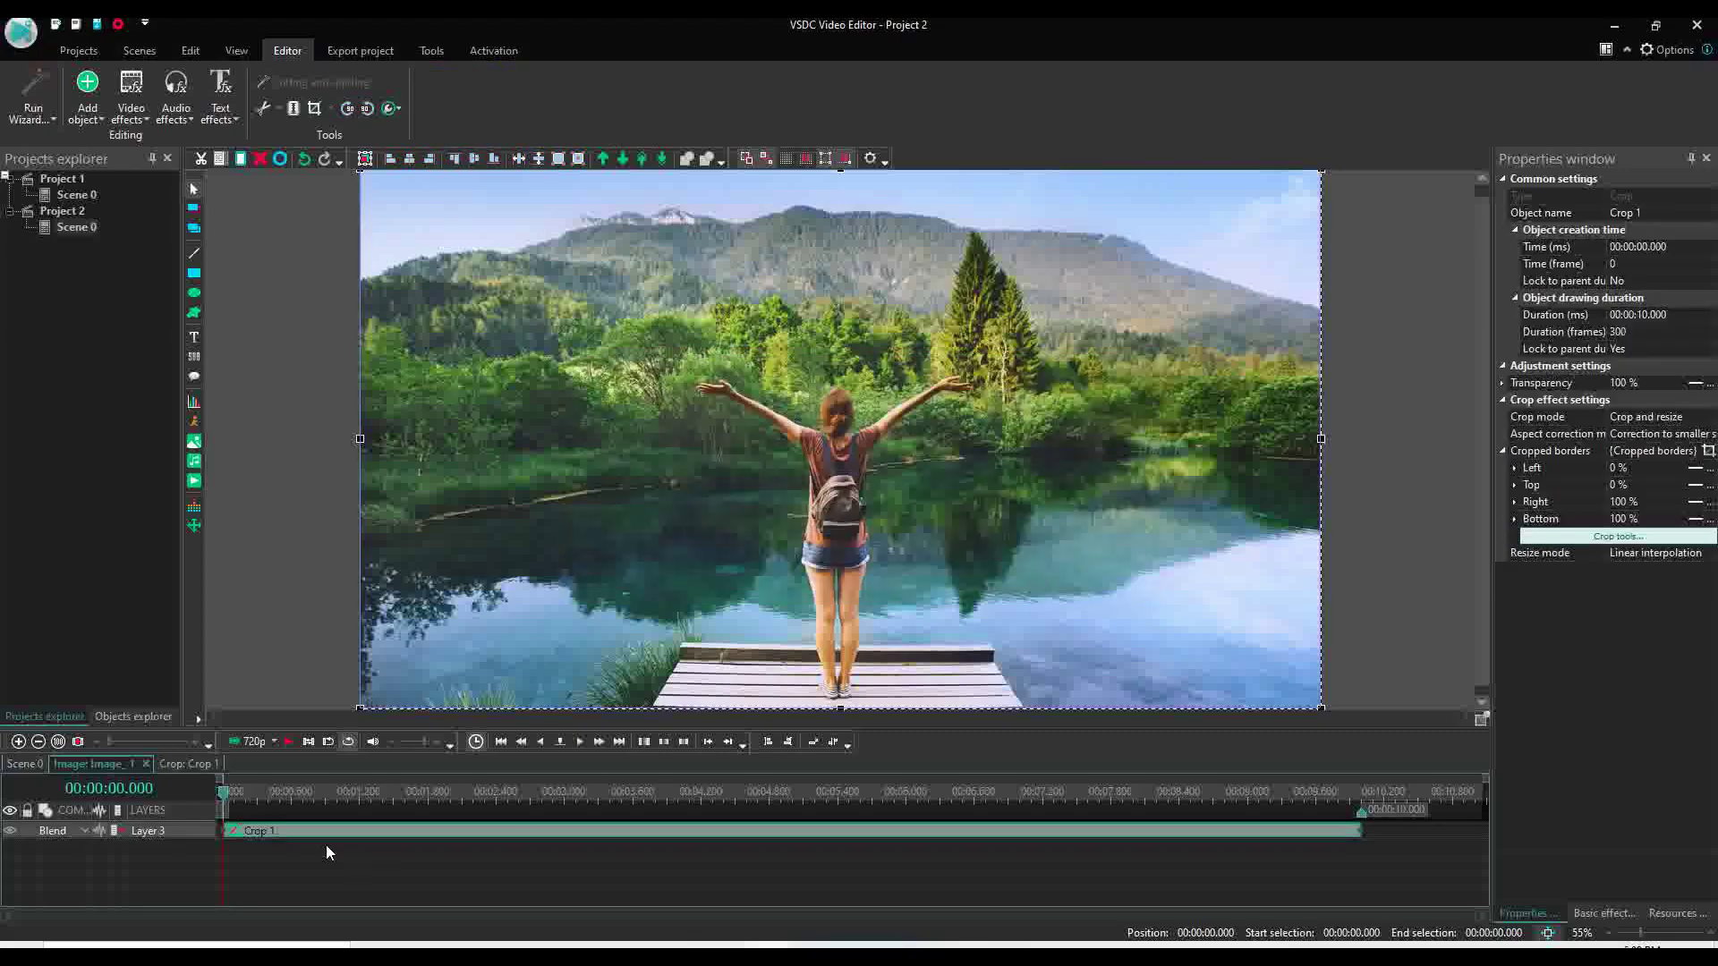
pyautogui.click(320, 831)
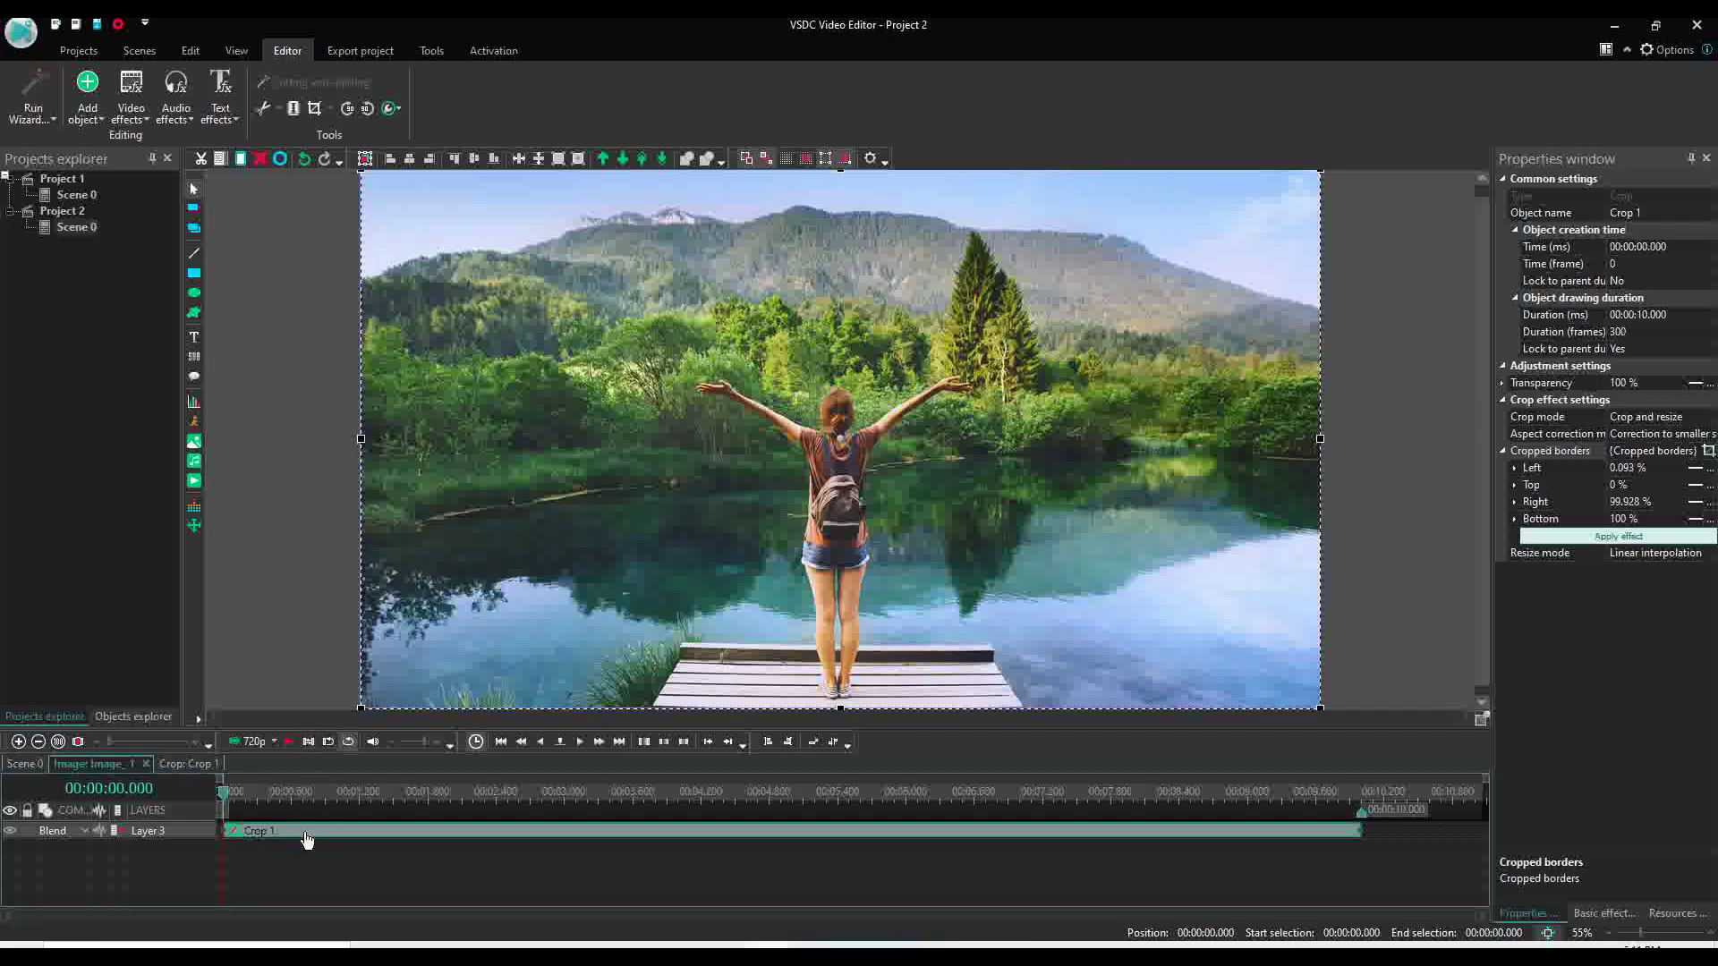
pyautogui.click(1545, 670)
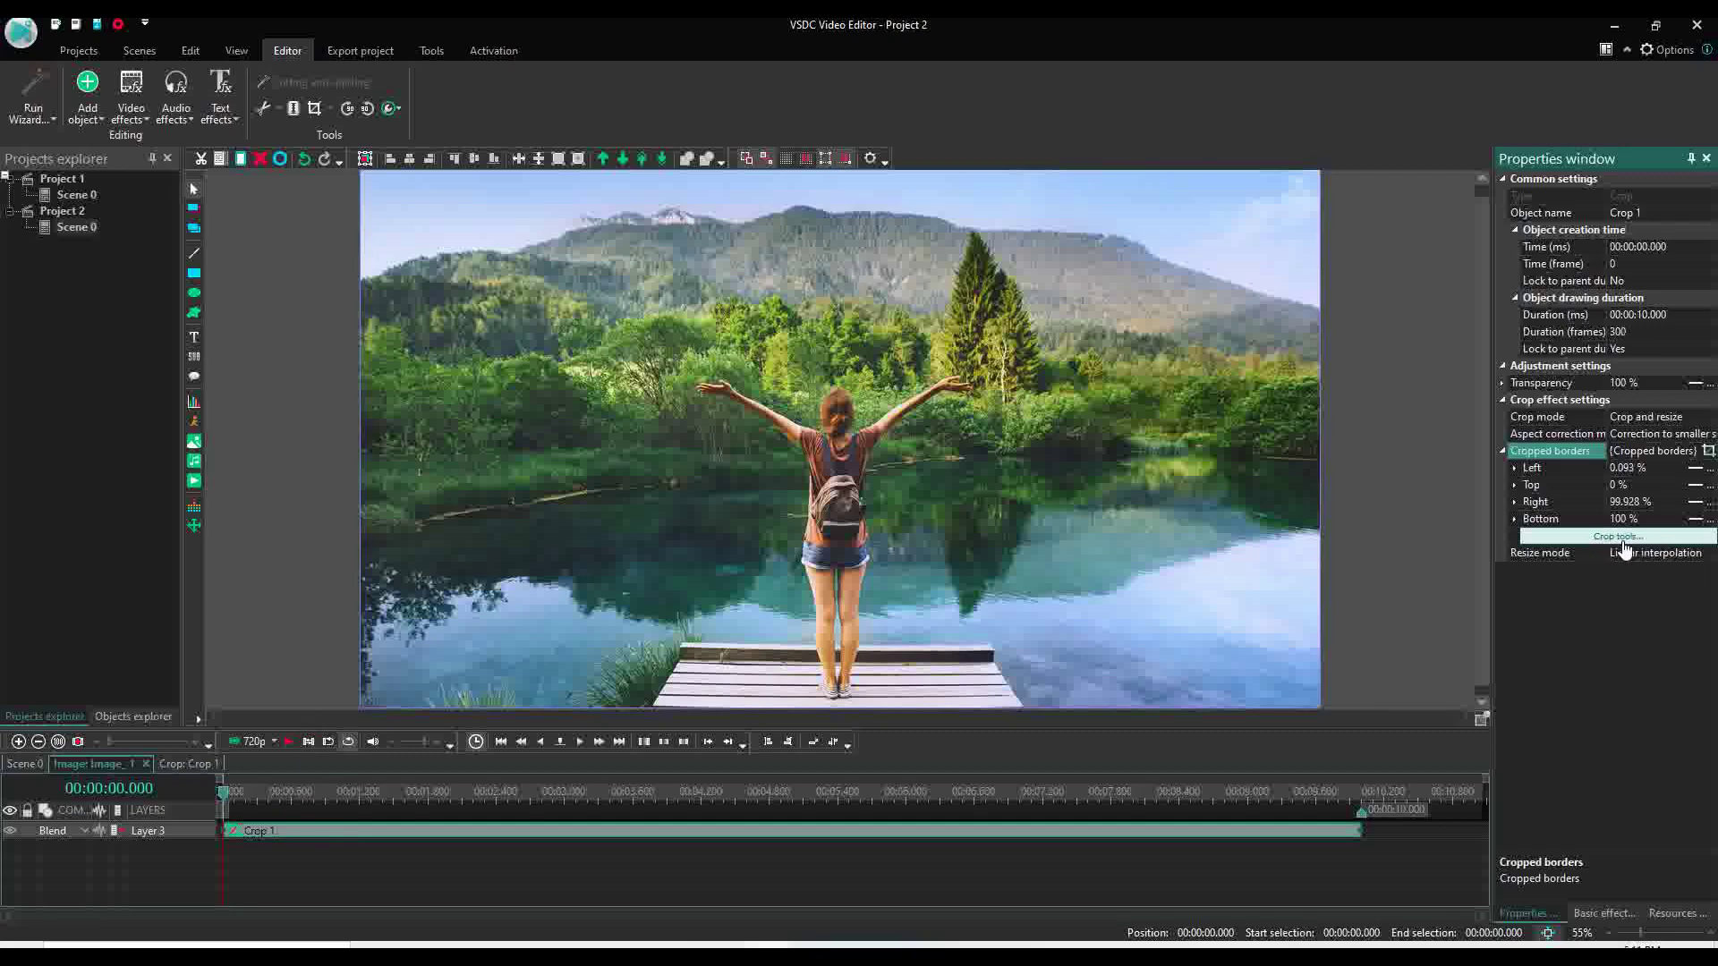
pyautogui.click(1618, 537)
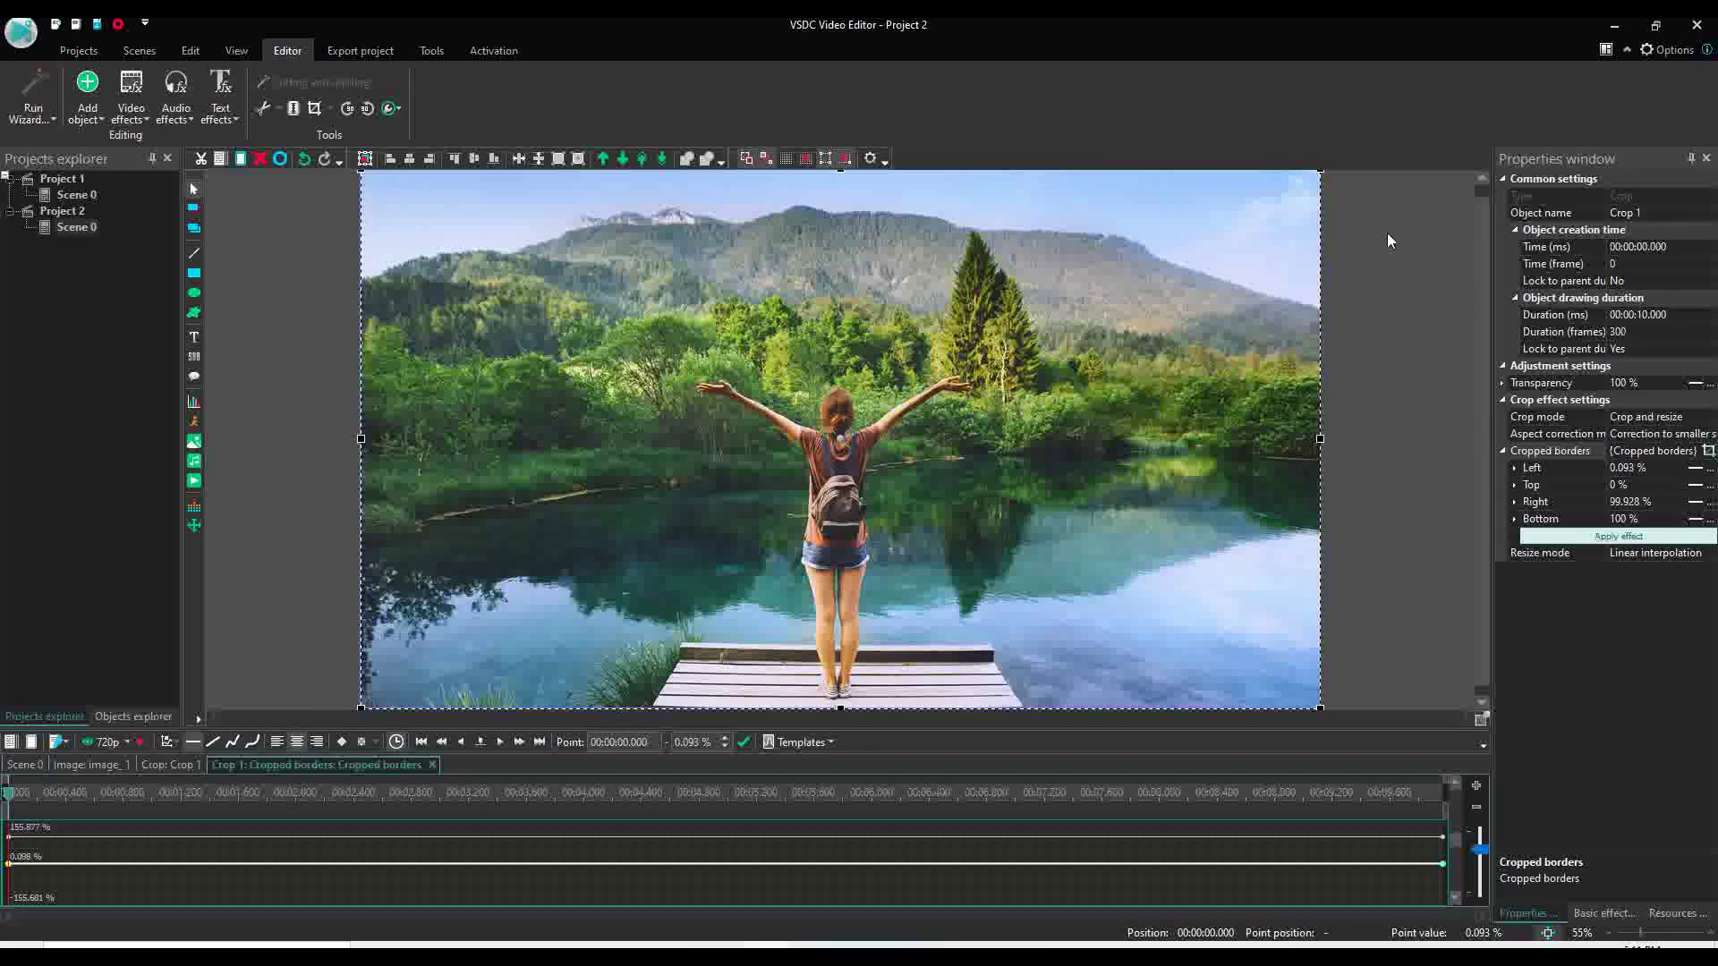
# - Apply a linear change to the Crop effect's cropped borders
pyautogui.click(1582, 934)
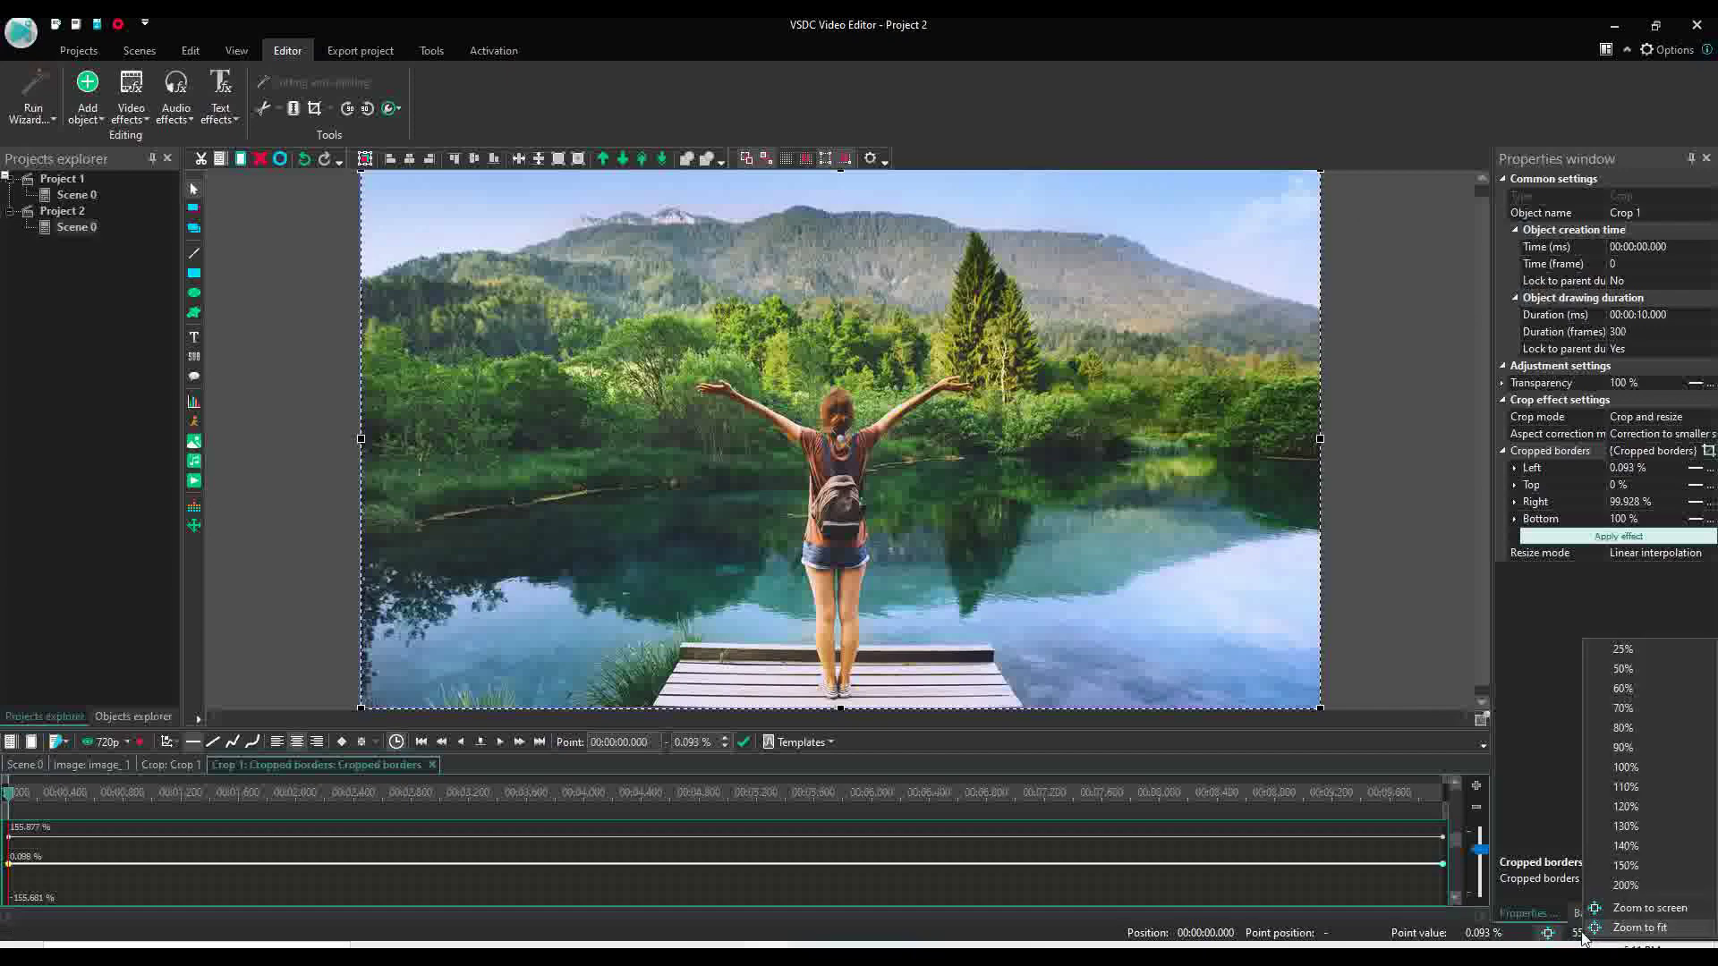
pyautogui.click(1576, 935)
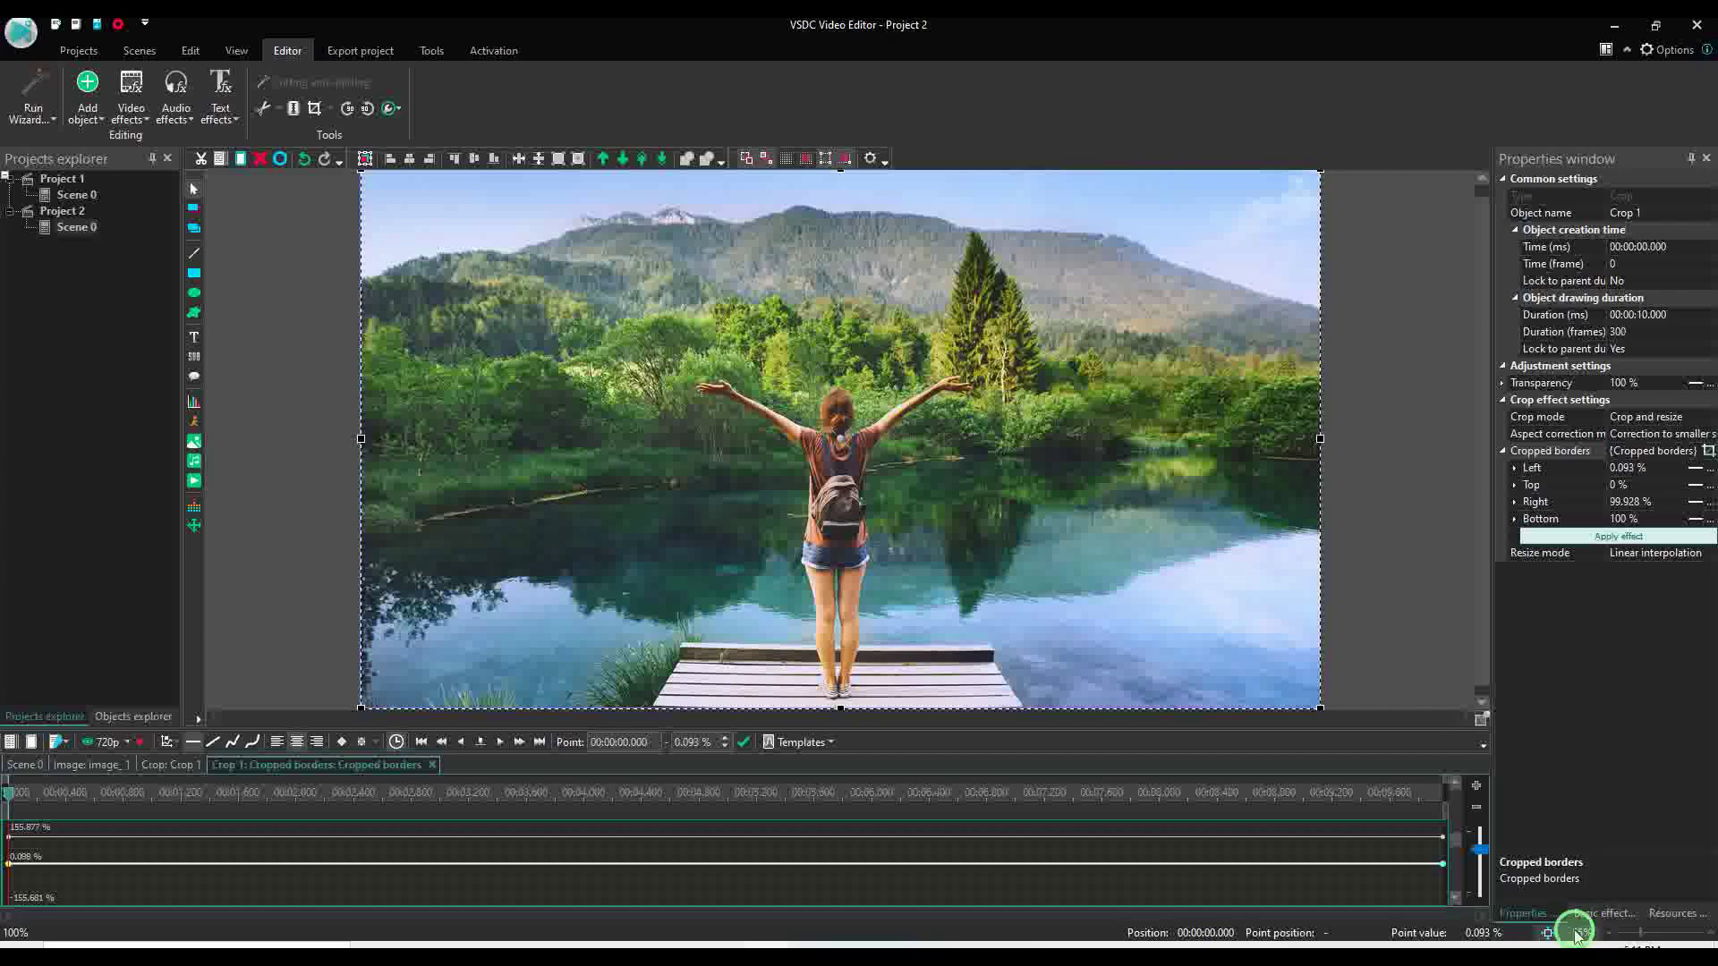
pyautogui.click(1579, 933)
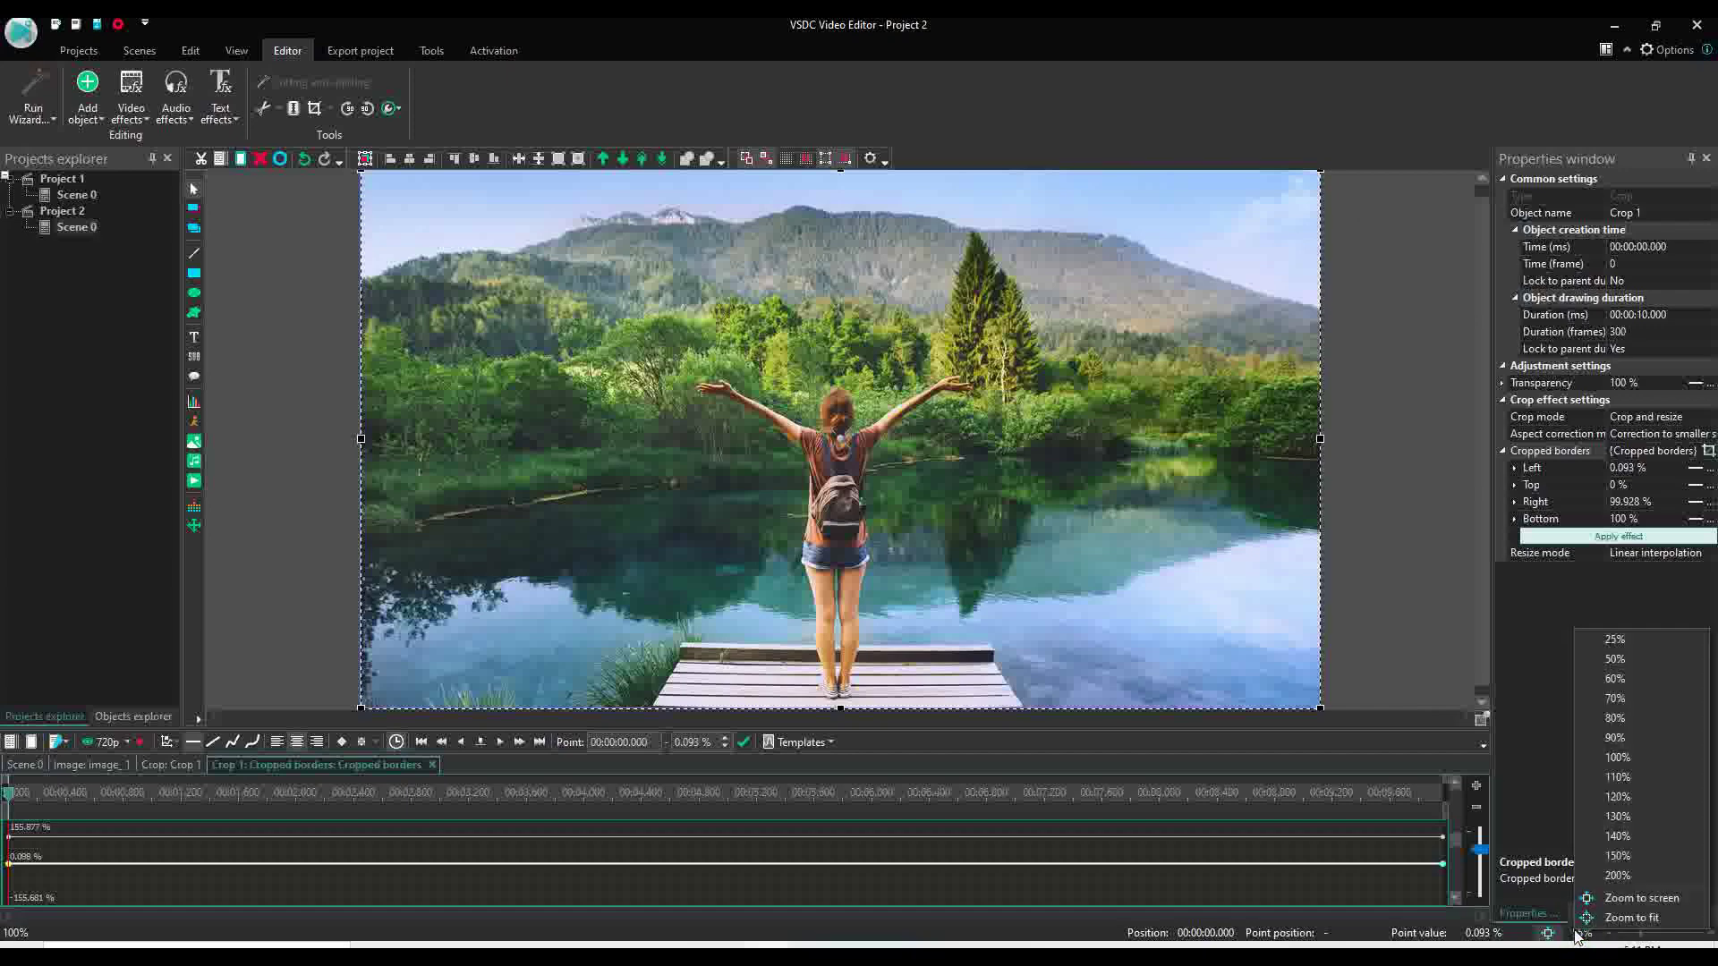
pyautogui.click(1615, 659)
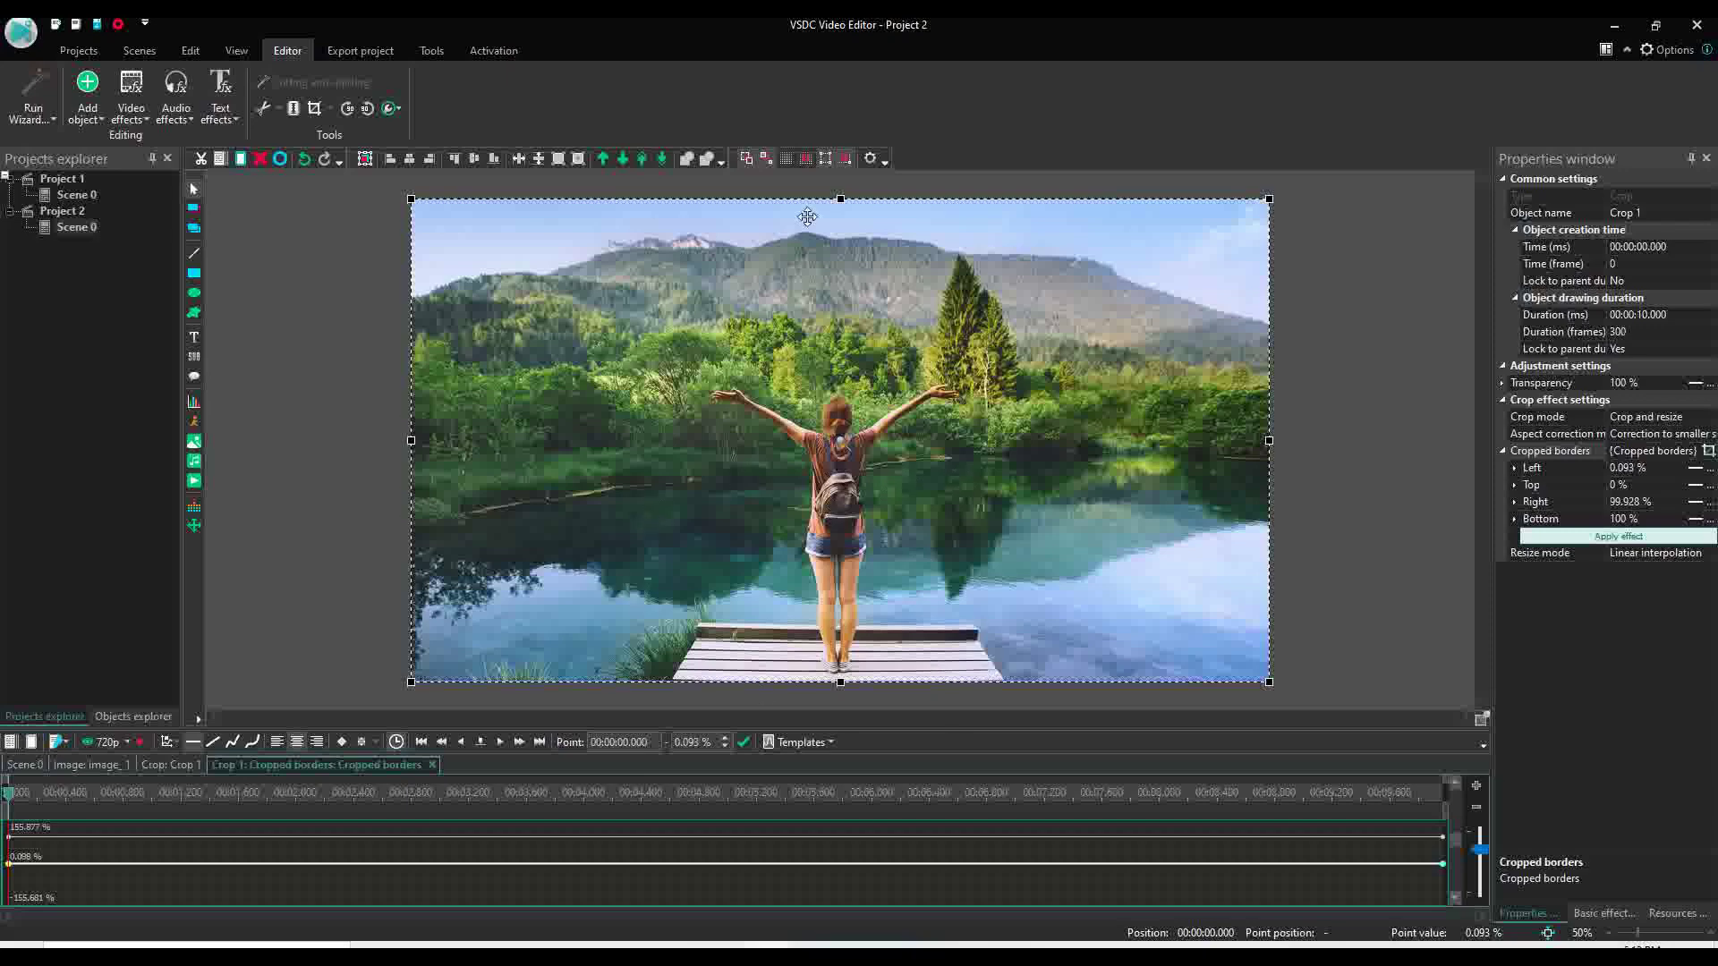
pyautogui.click(213, 744)
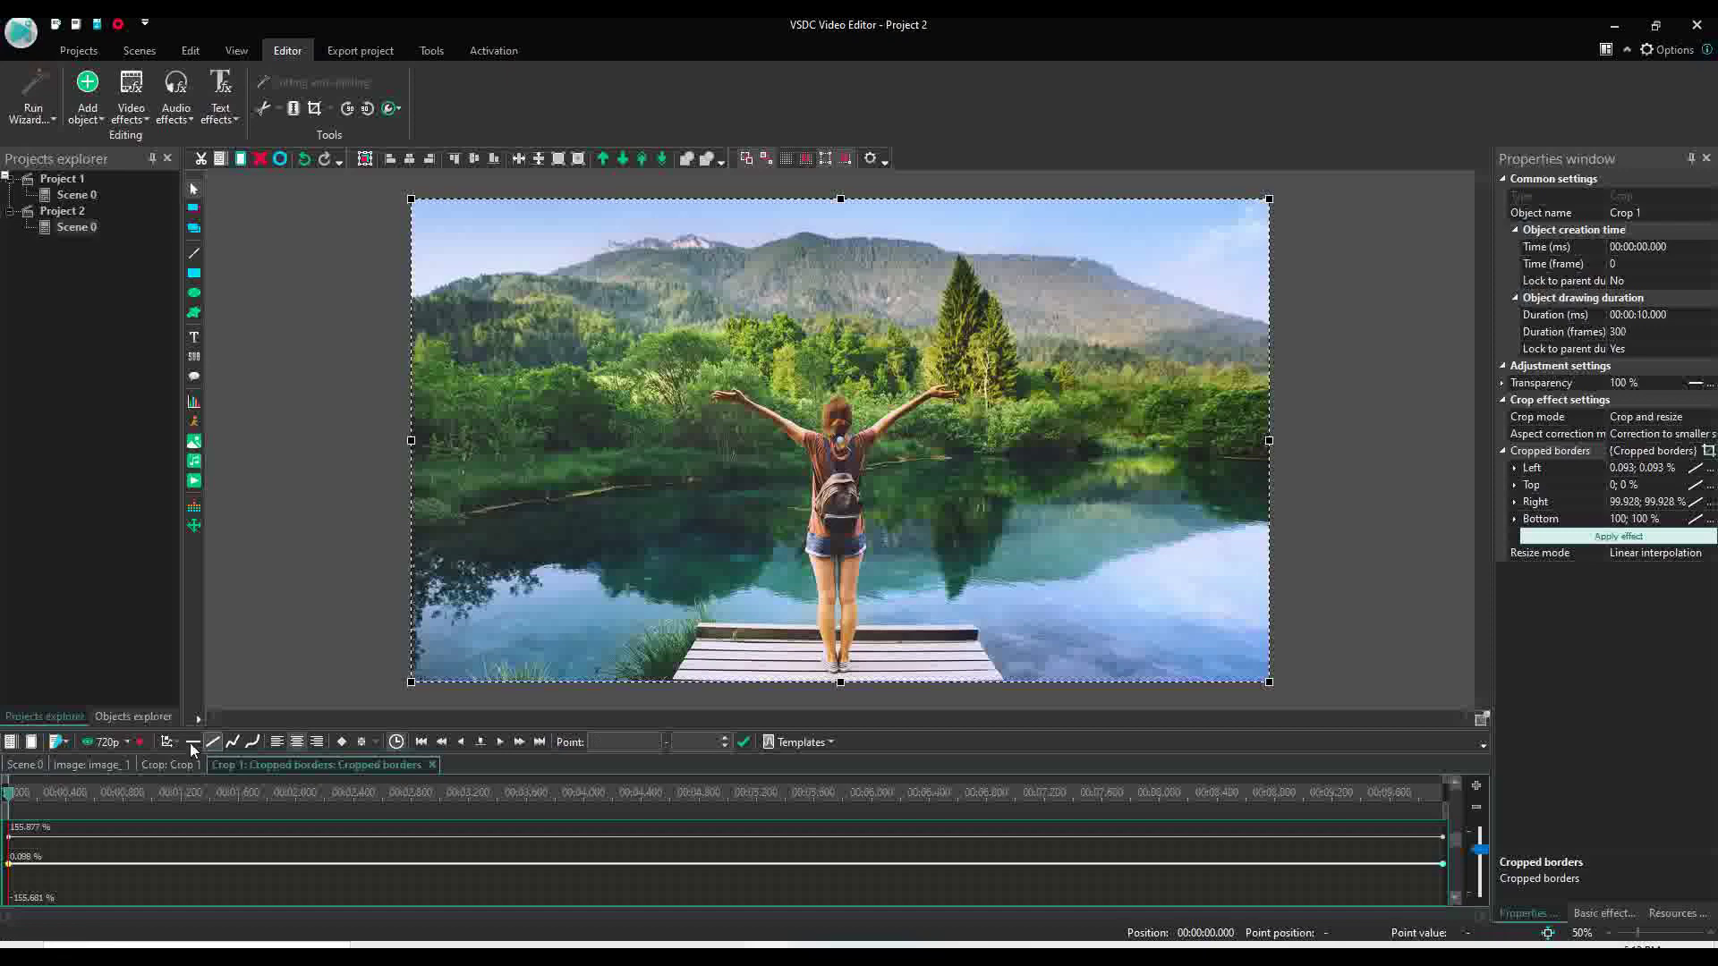
# - At the starting point, crop to the lower centre around the woman, top about 48.5 %, and set the width according to the parent's aspect ratio
pyautogui.click(8, 864)
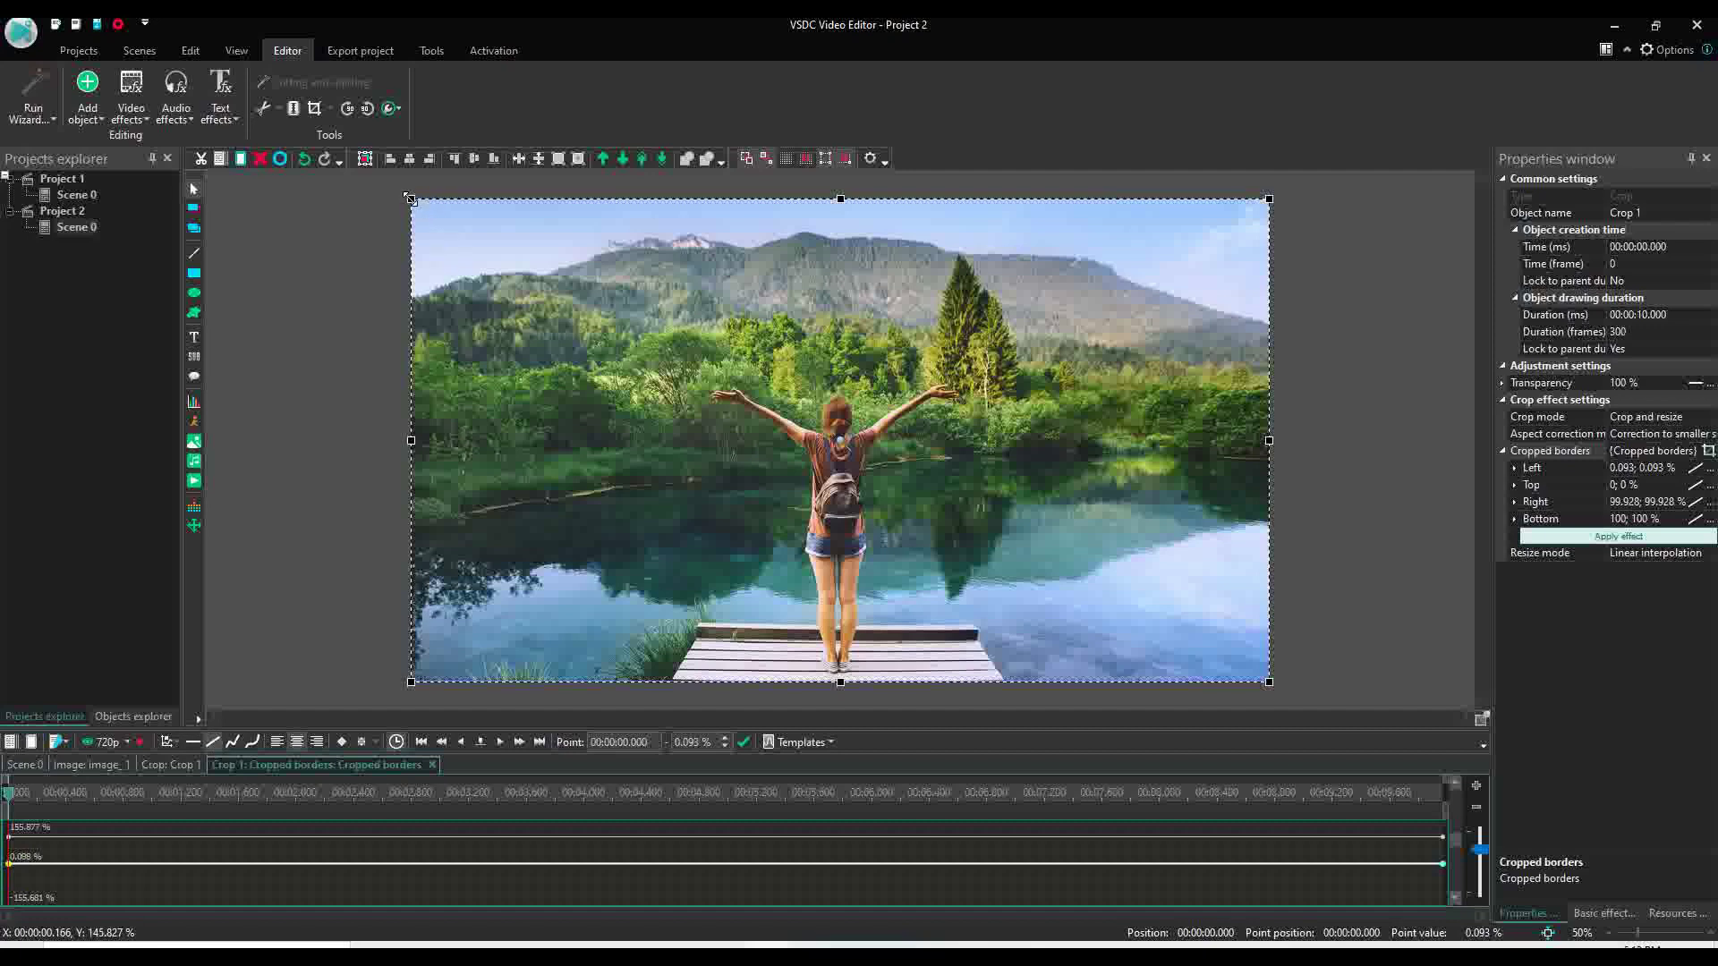
pyautogui.moveTo(411, 198); pyautogui.dragTo(744, 433)
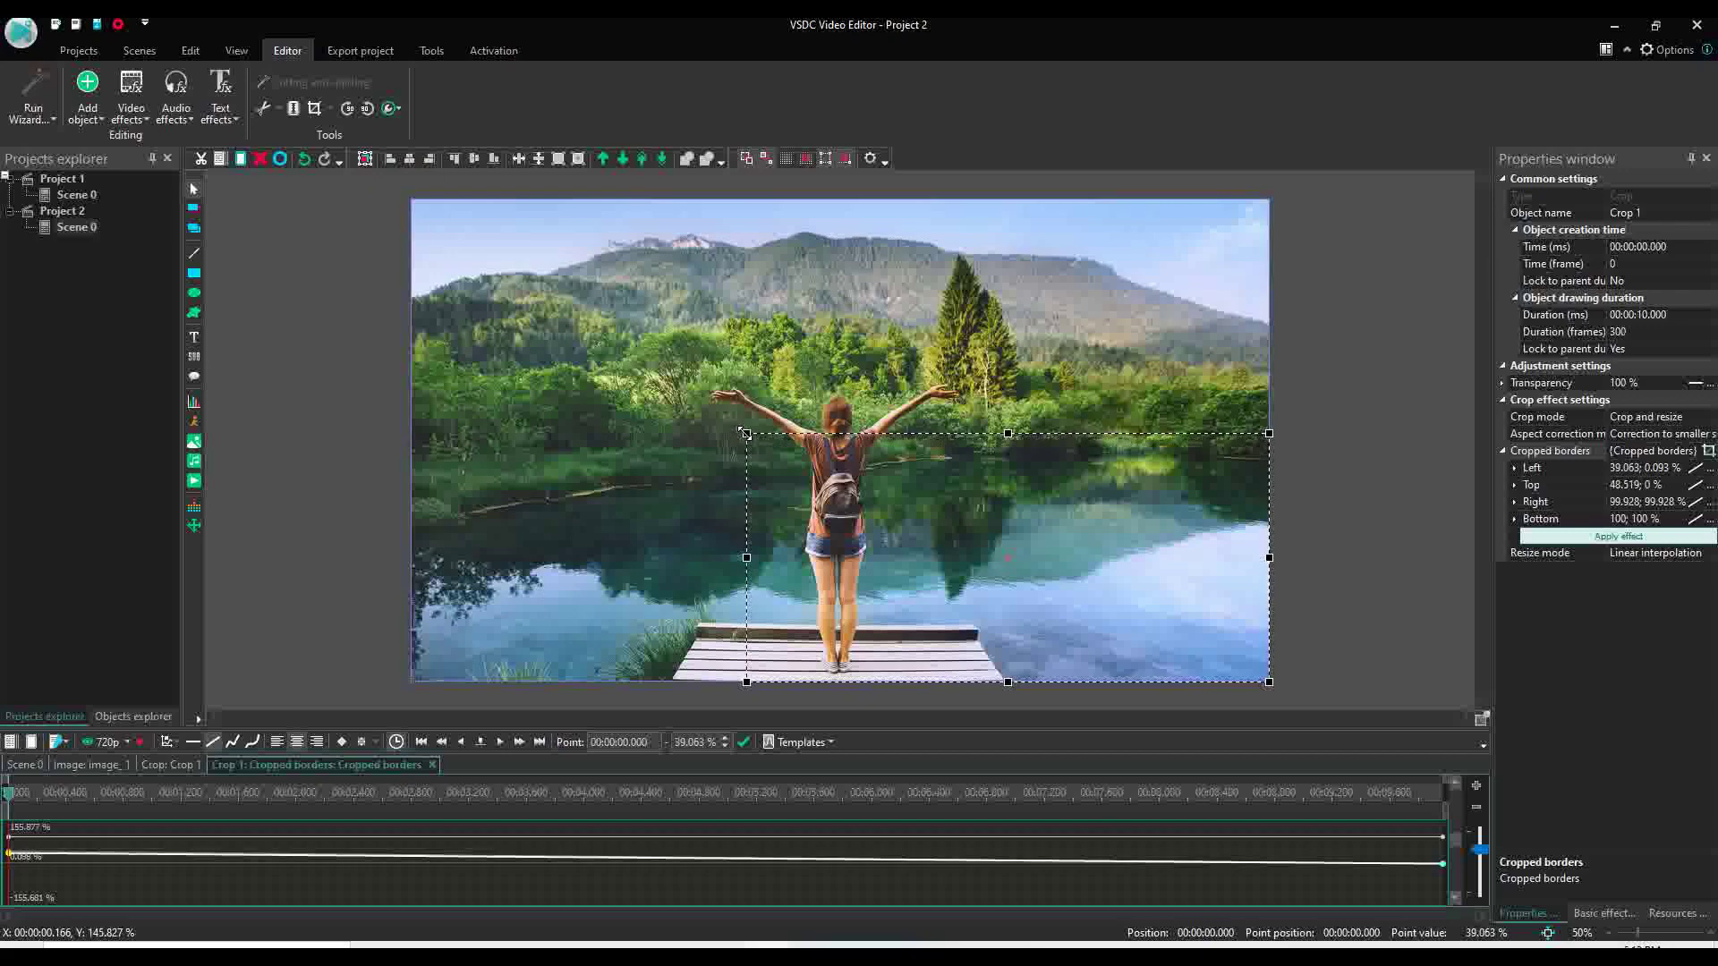
pyautogui.click(1010, 555)
pyautogui.moveTo(1011, 555); pyautogui.dragTo(834, 554)
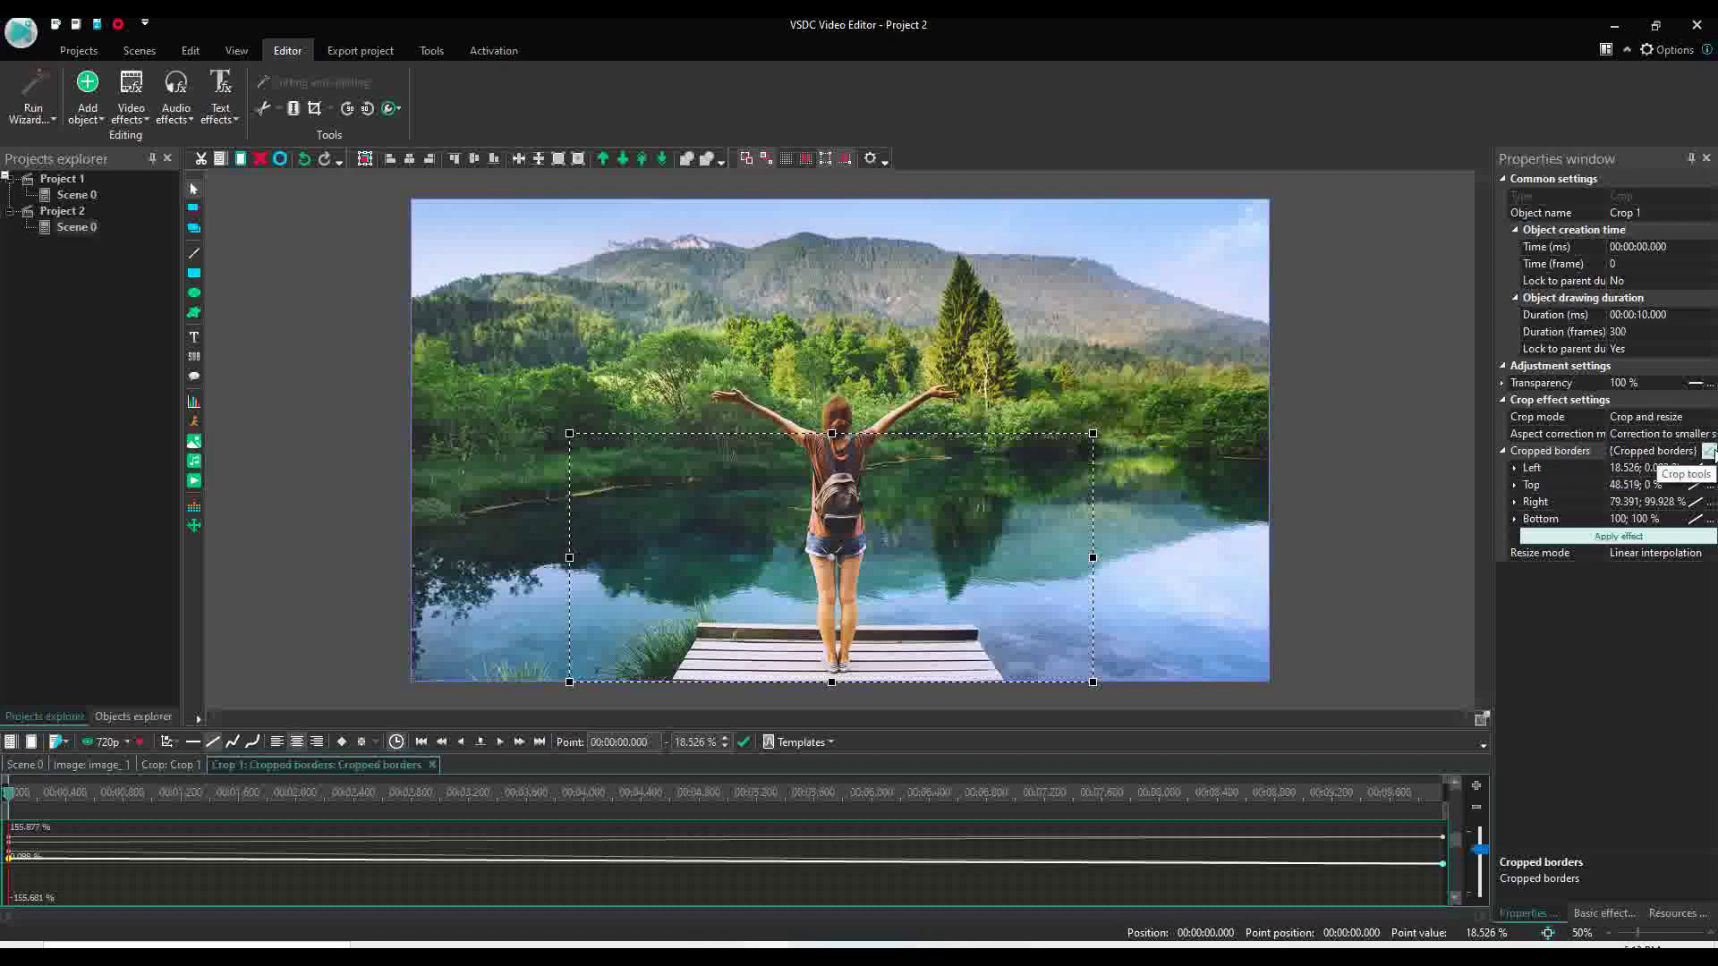
pyautogui.click(1710, 453)
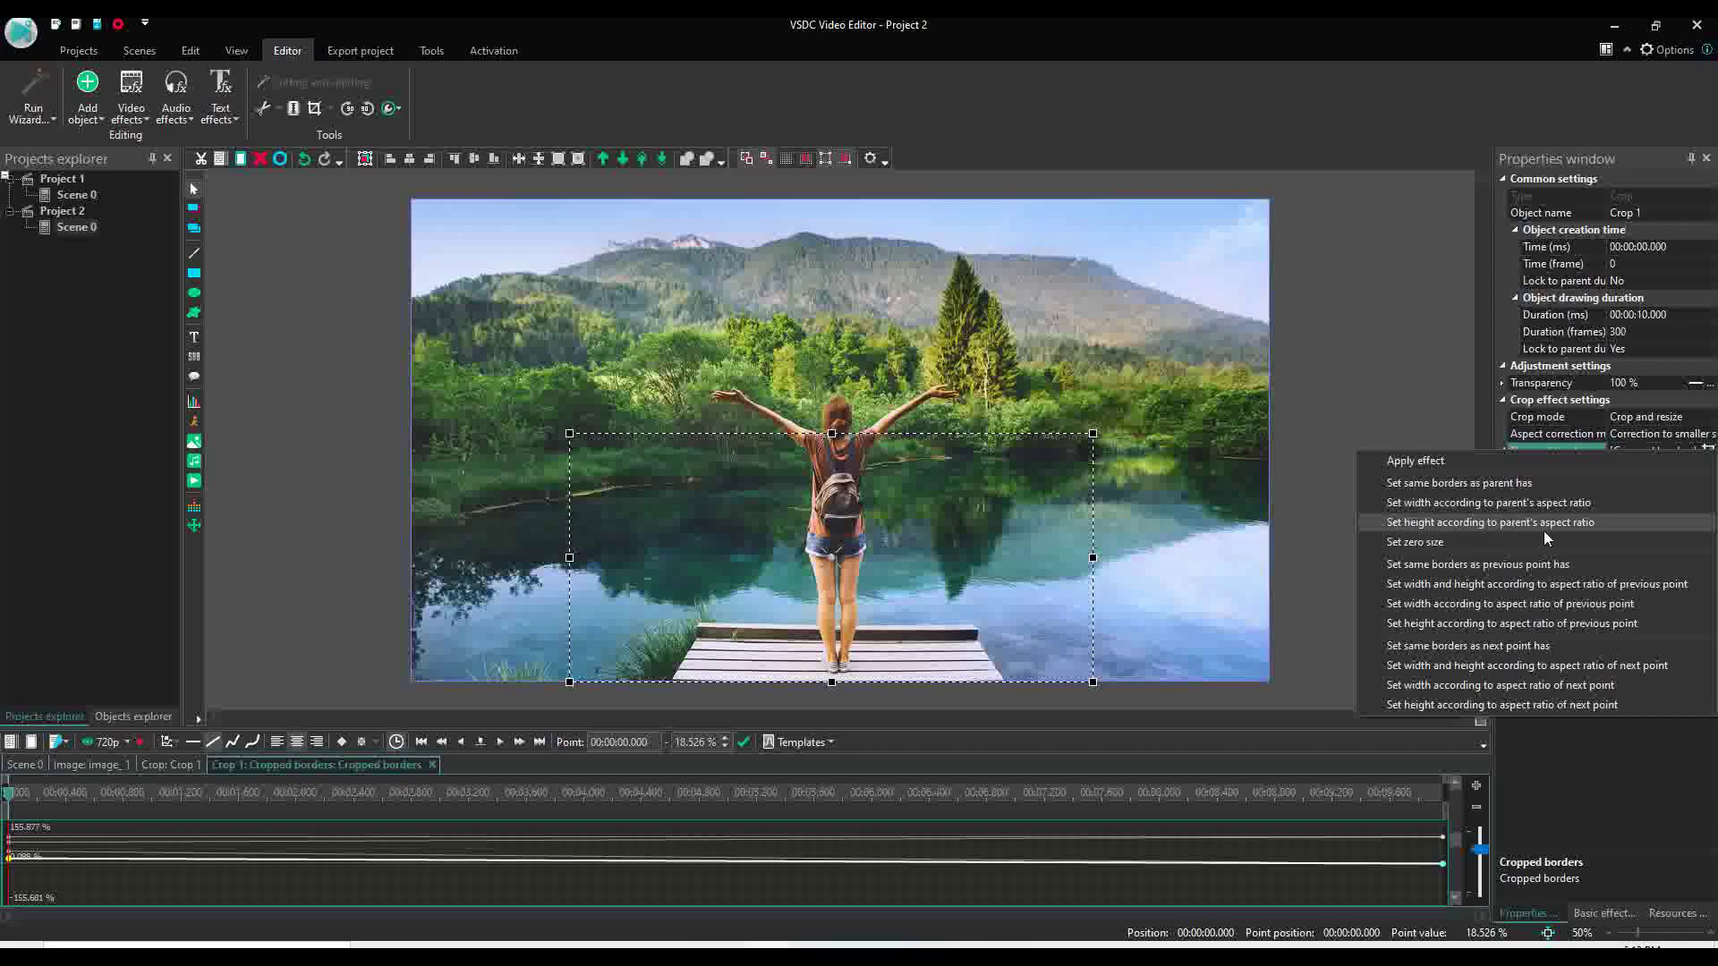
pyautogui.click(1428, 507)
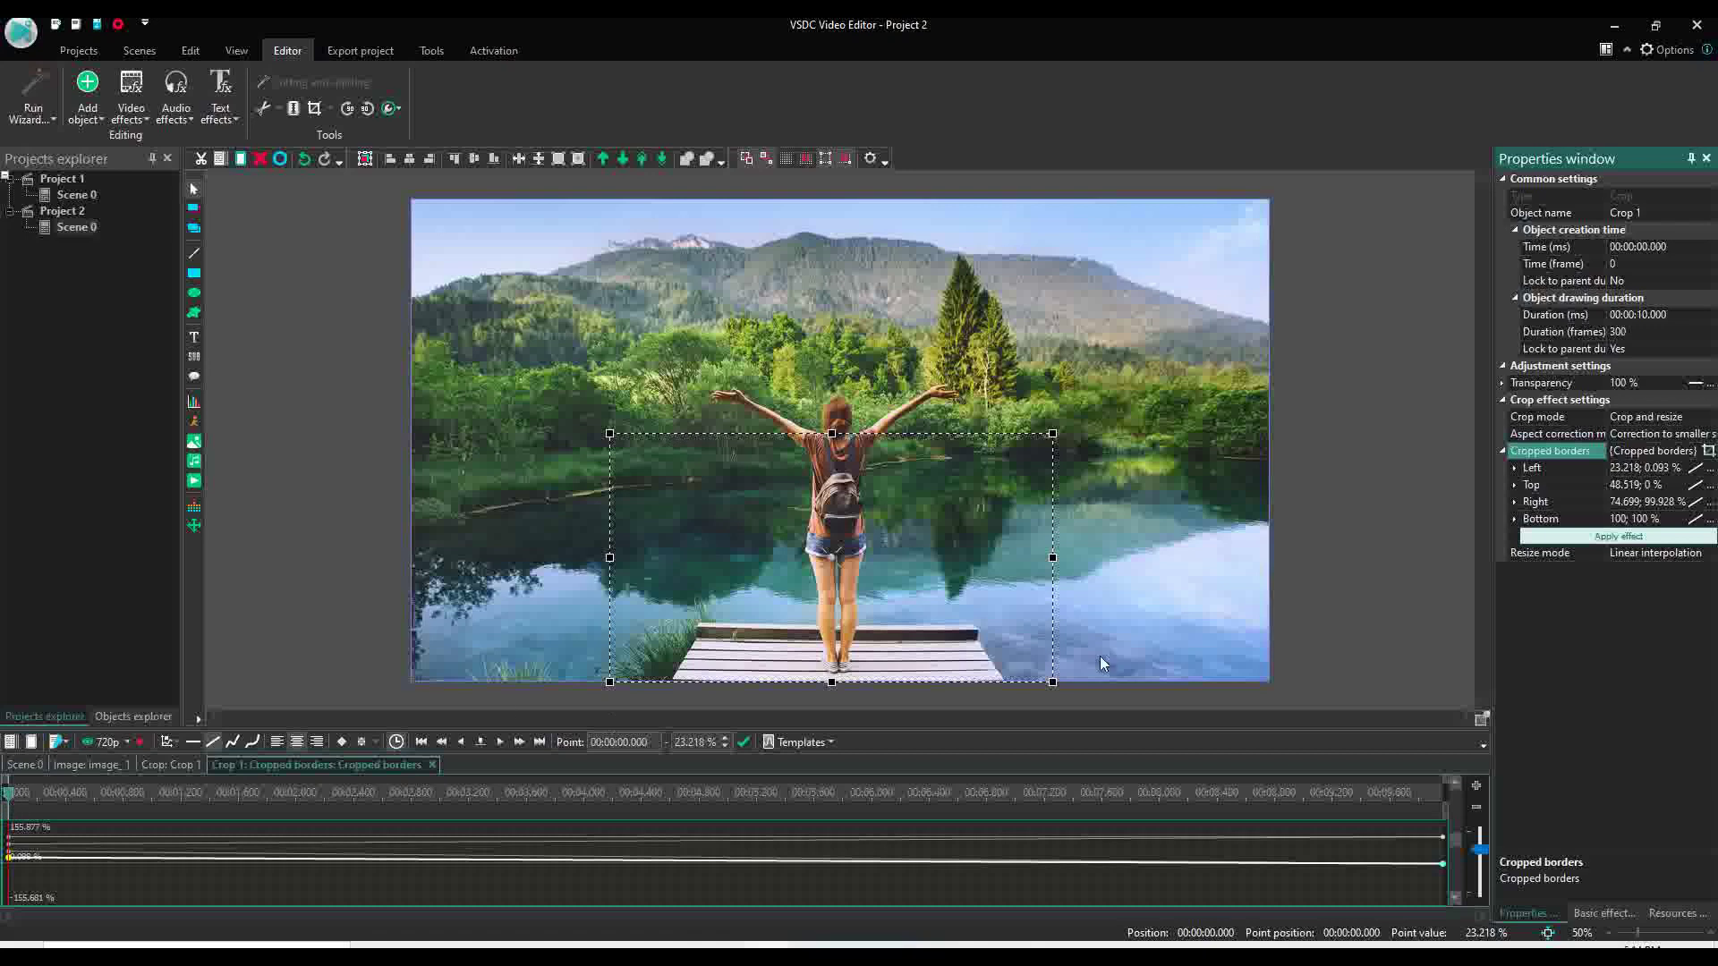
# - Check the crop frame at the end point, then preview the zoom-out animation from the beginning
pyautogui.click(11, 794)
pyautogui.moveTo(11, 795); pyautogui.dragTo(1443, 821)
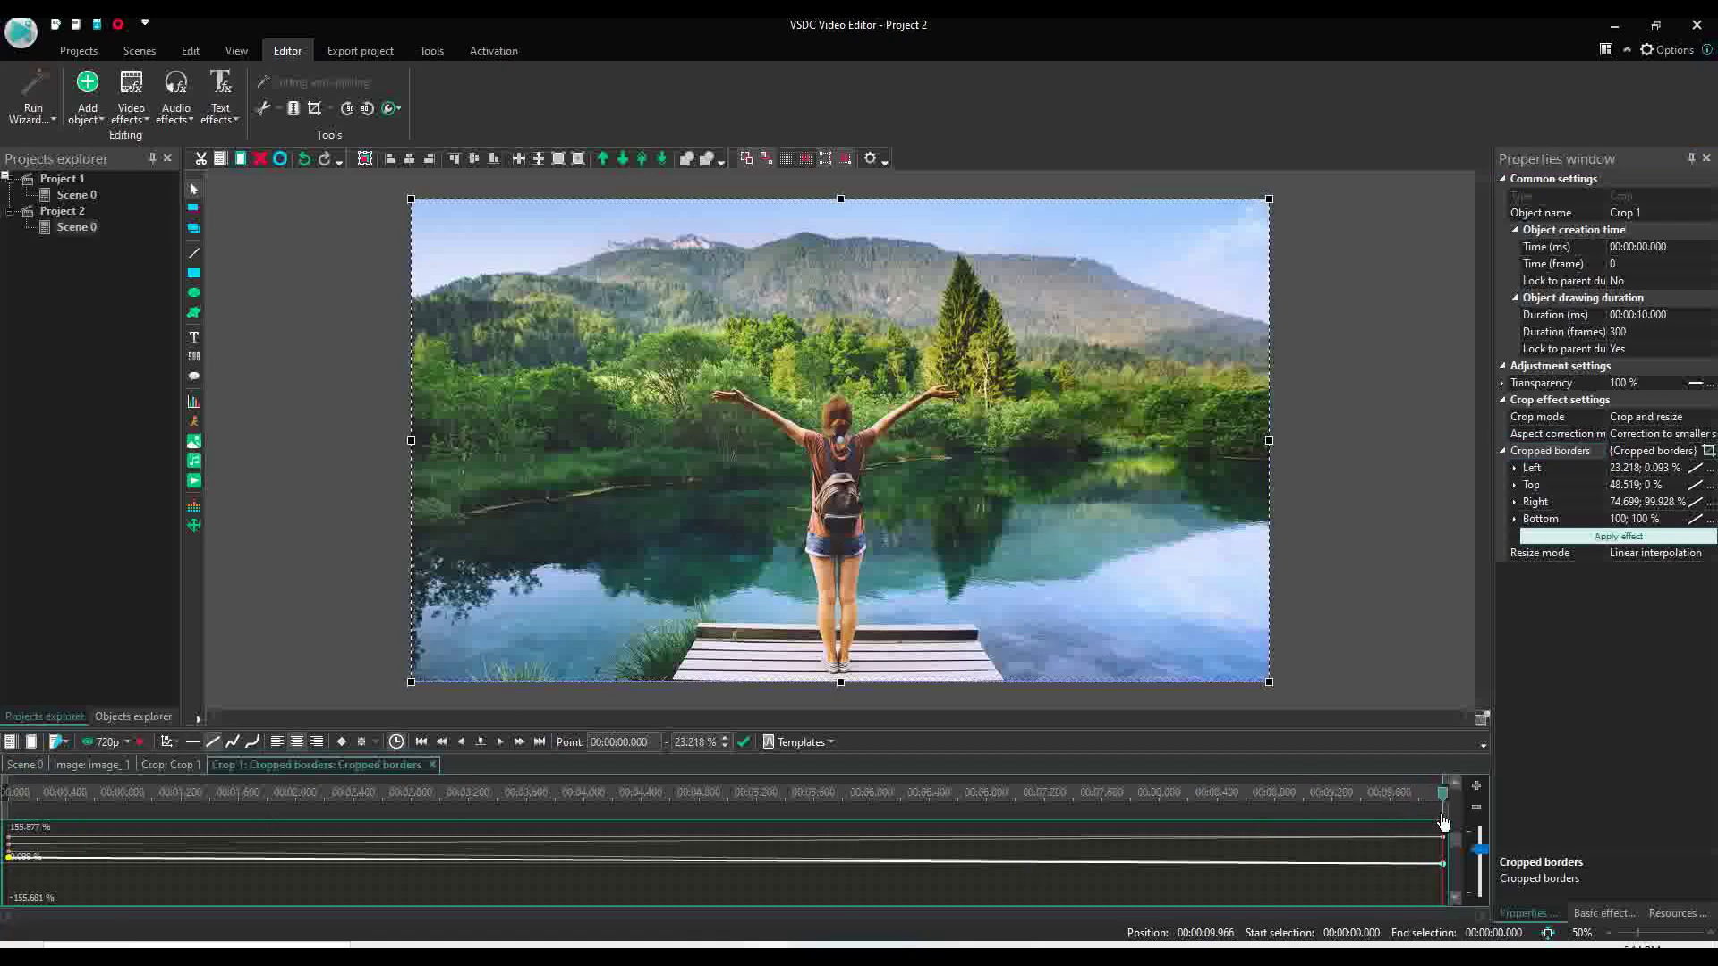
pyautogui.click(1443, 864)
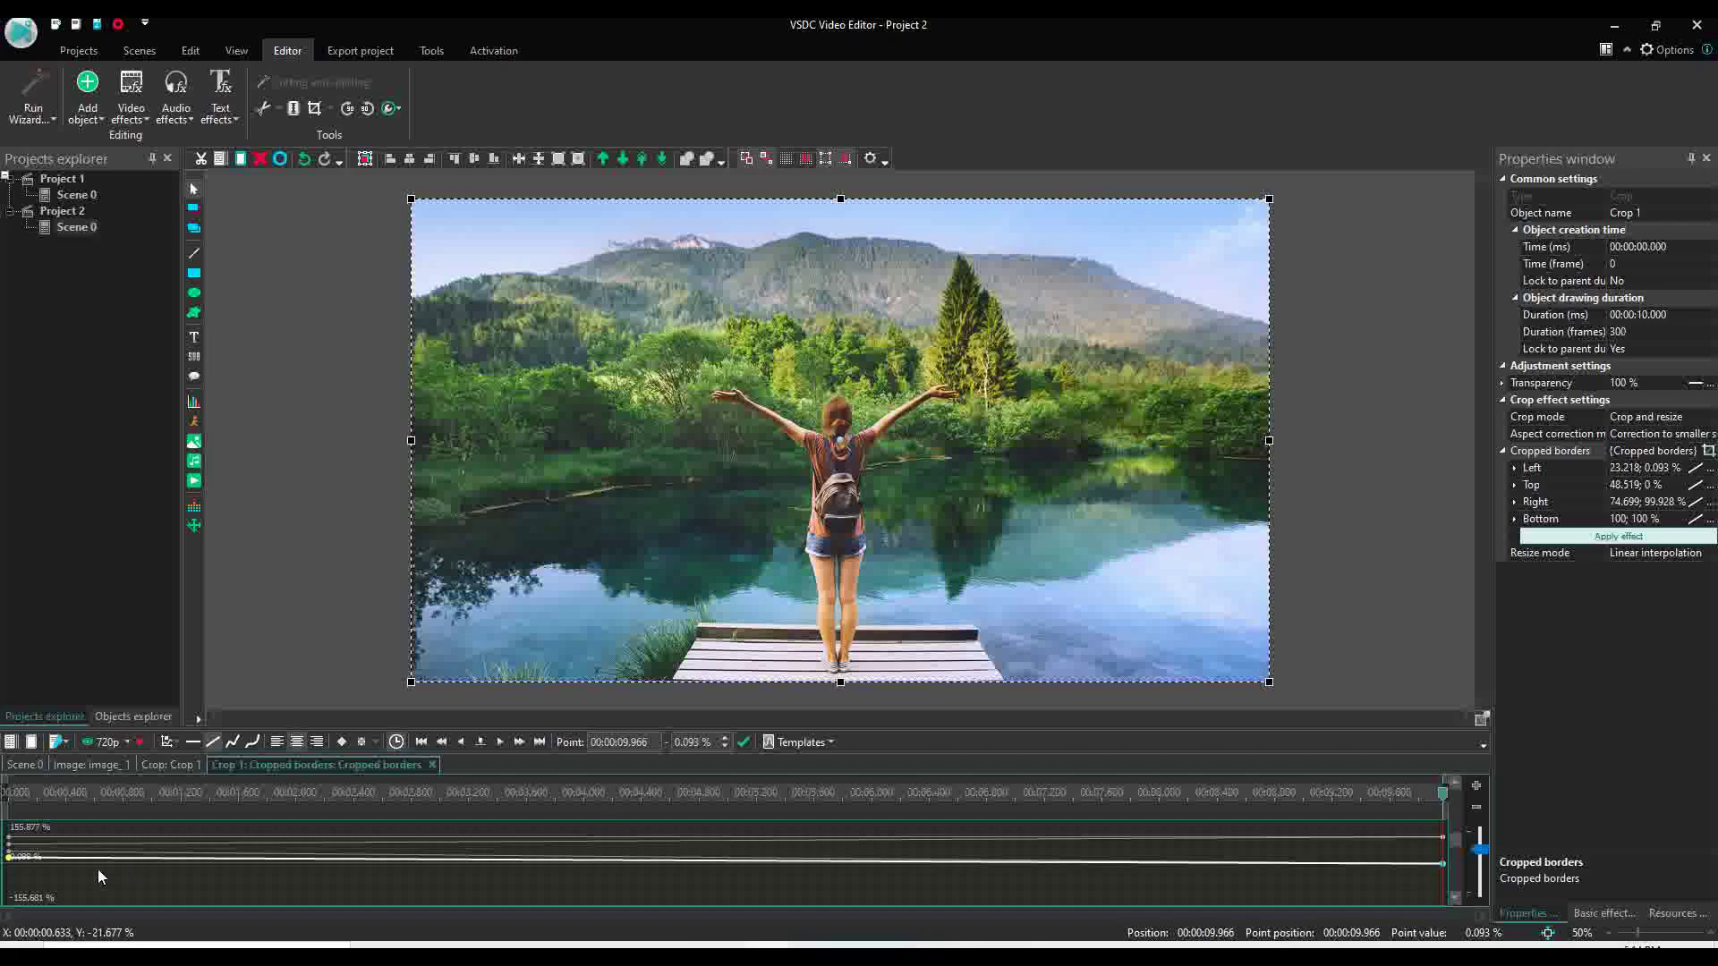
pyautogui.click(11, 799)
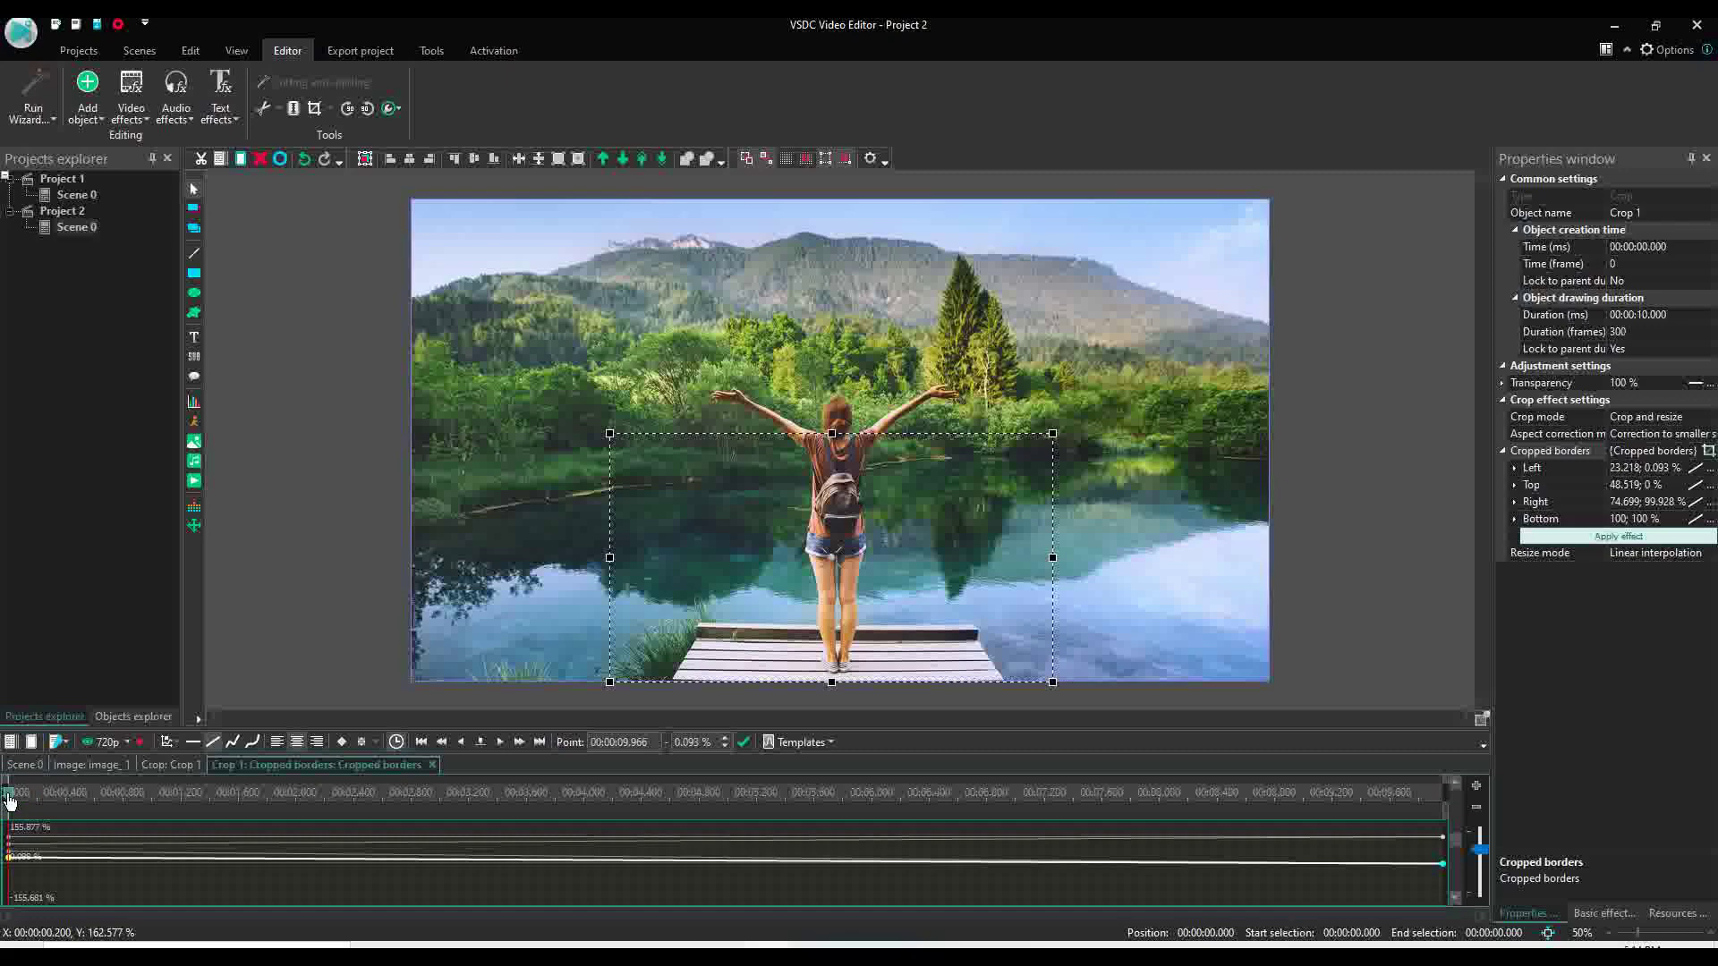
pyautogui.press('space')
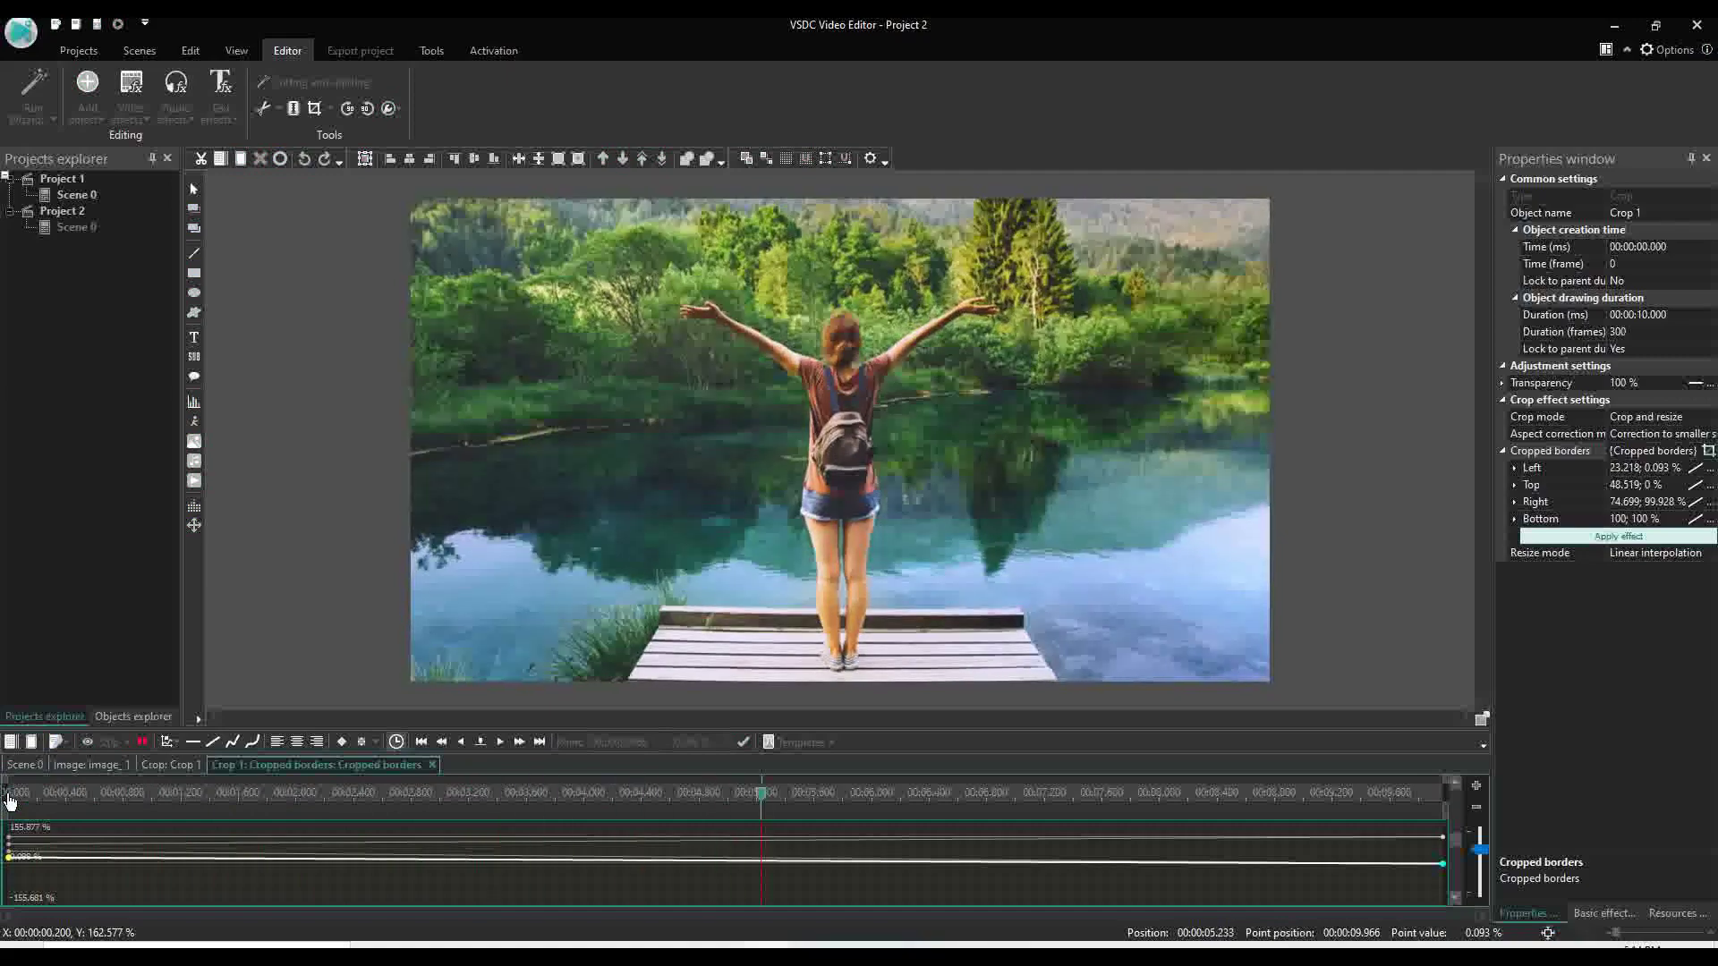
pyautogui.press('space')
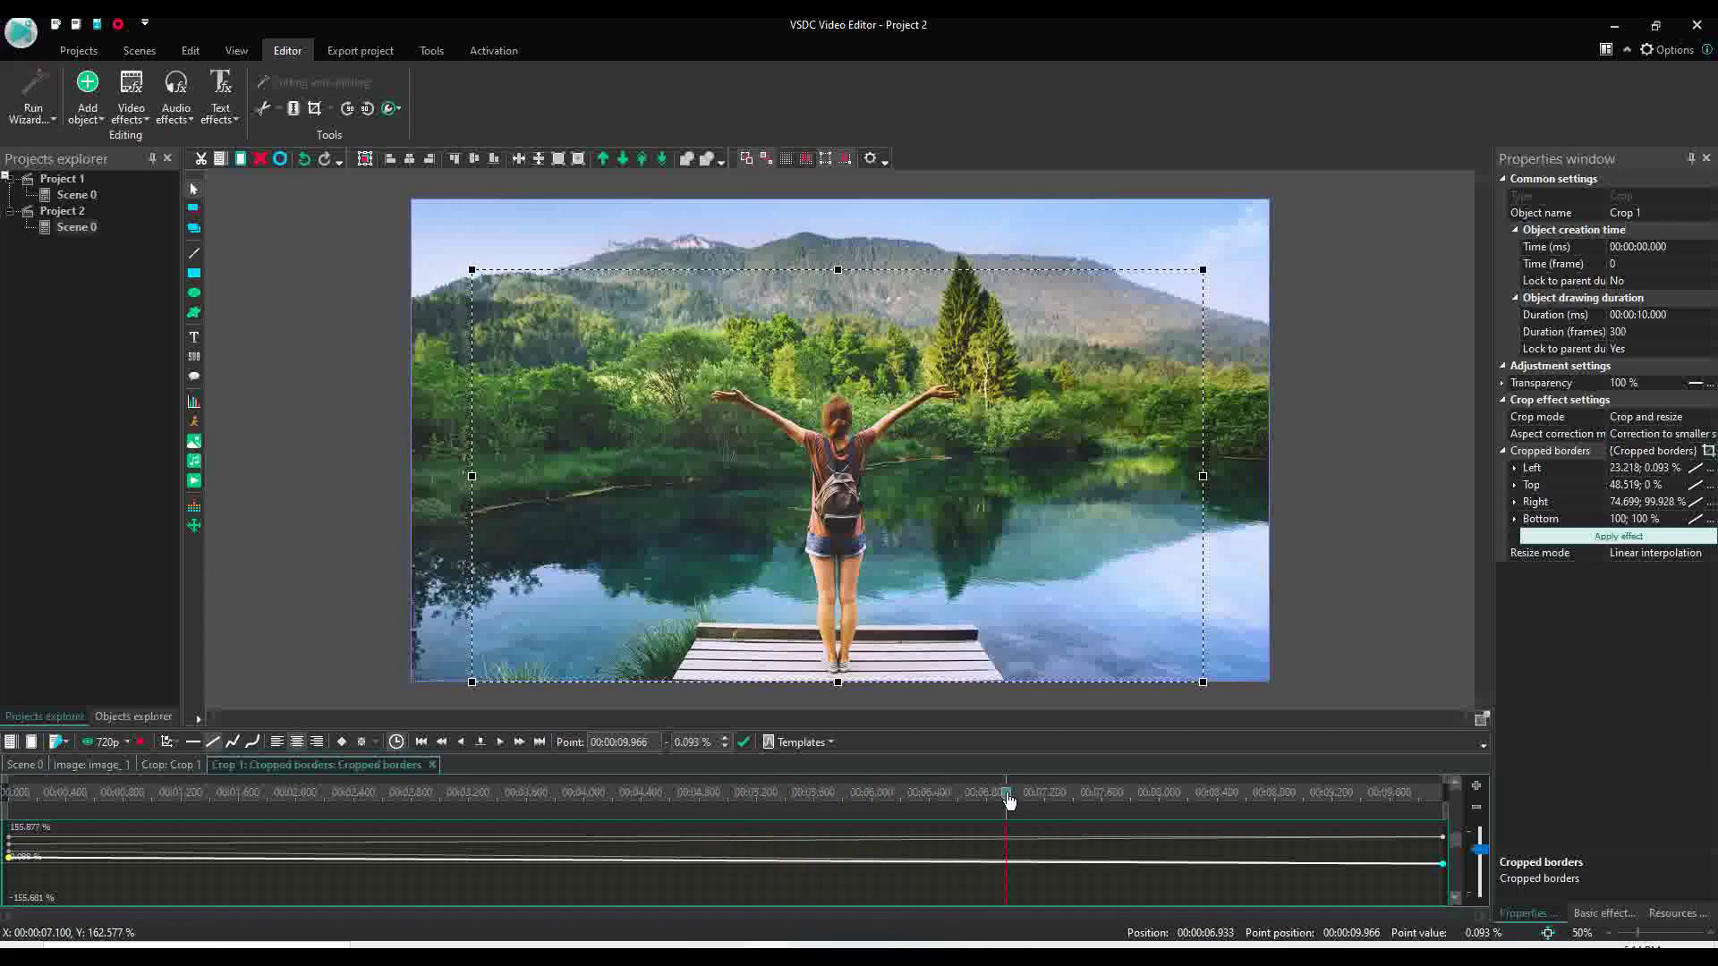
# - At the end point, apply the previous point's borders and move the crop frame up to the image's upper edge, top about 0.2 %
pyautogui.moveTo(1010, 801); pyautogui.dragTo(1534, 745)
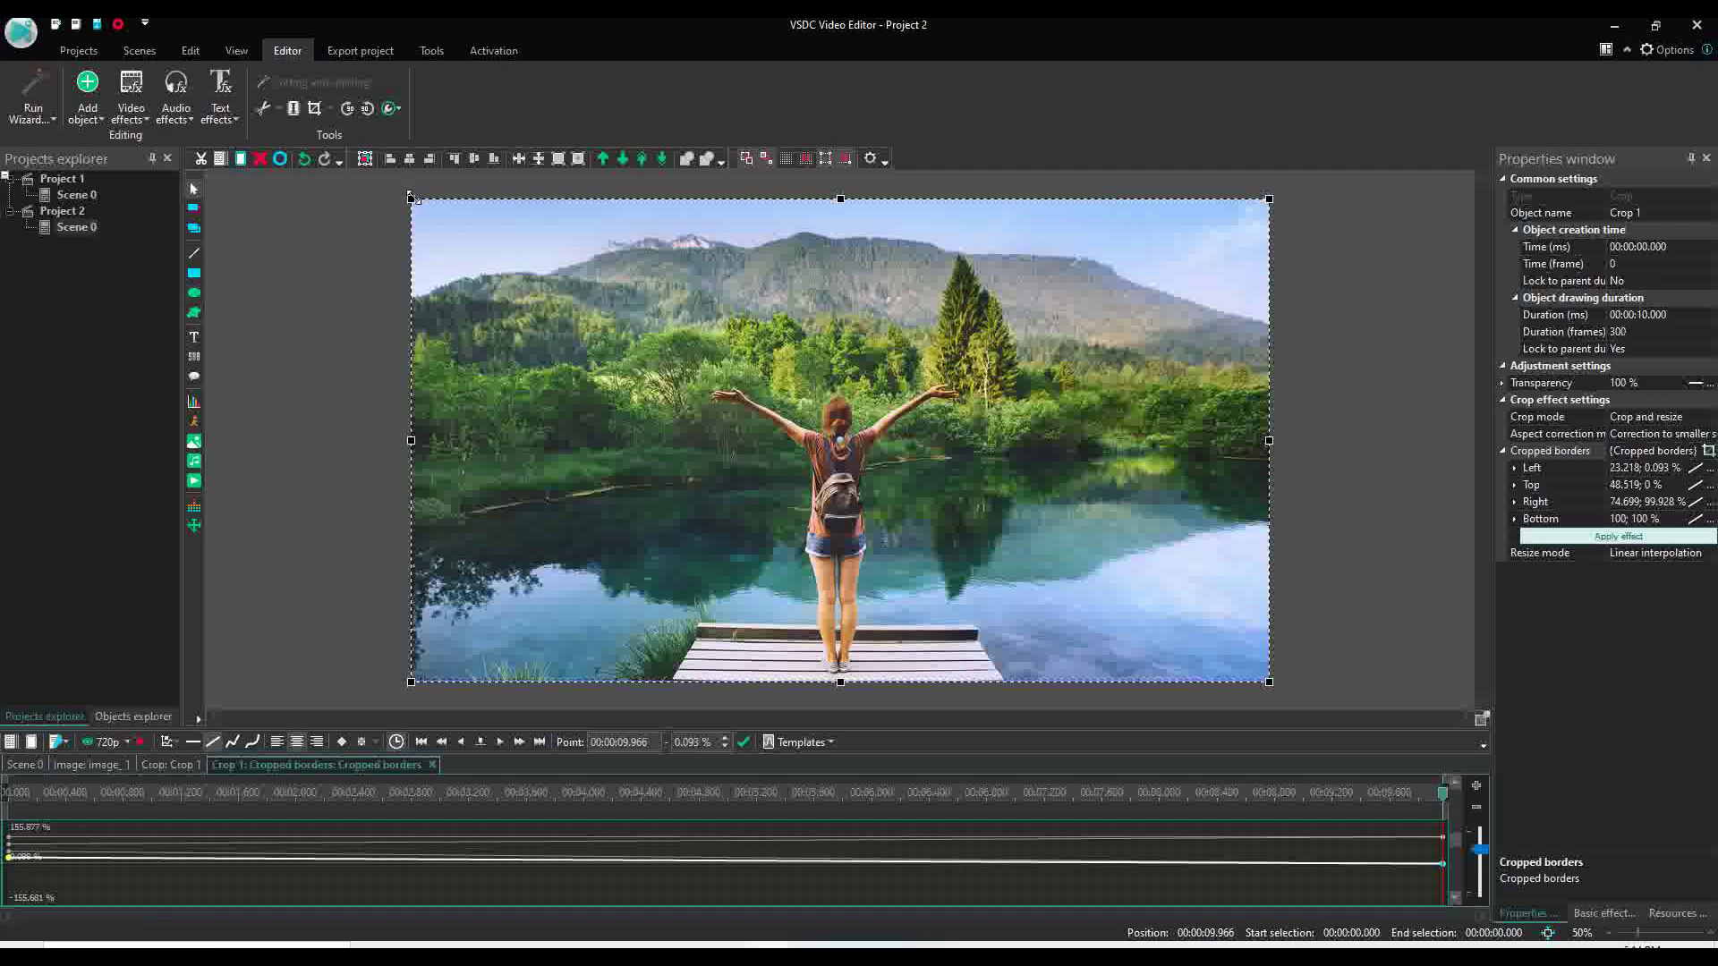
pyautogui.moveTo(410, 197); pyautogui.dragTo(702, 422)
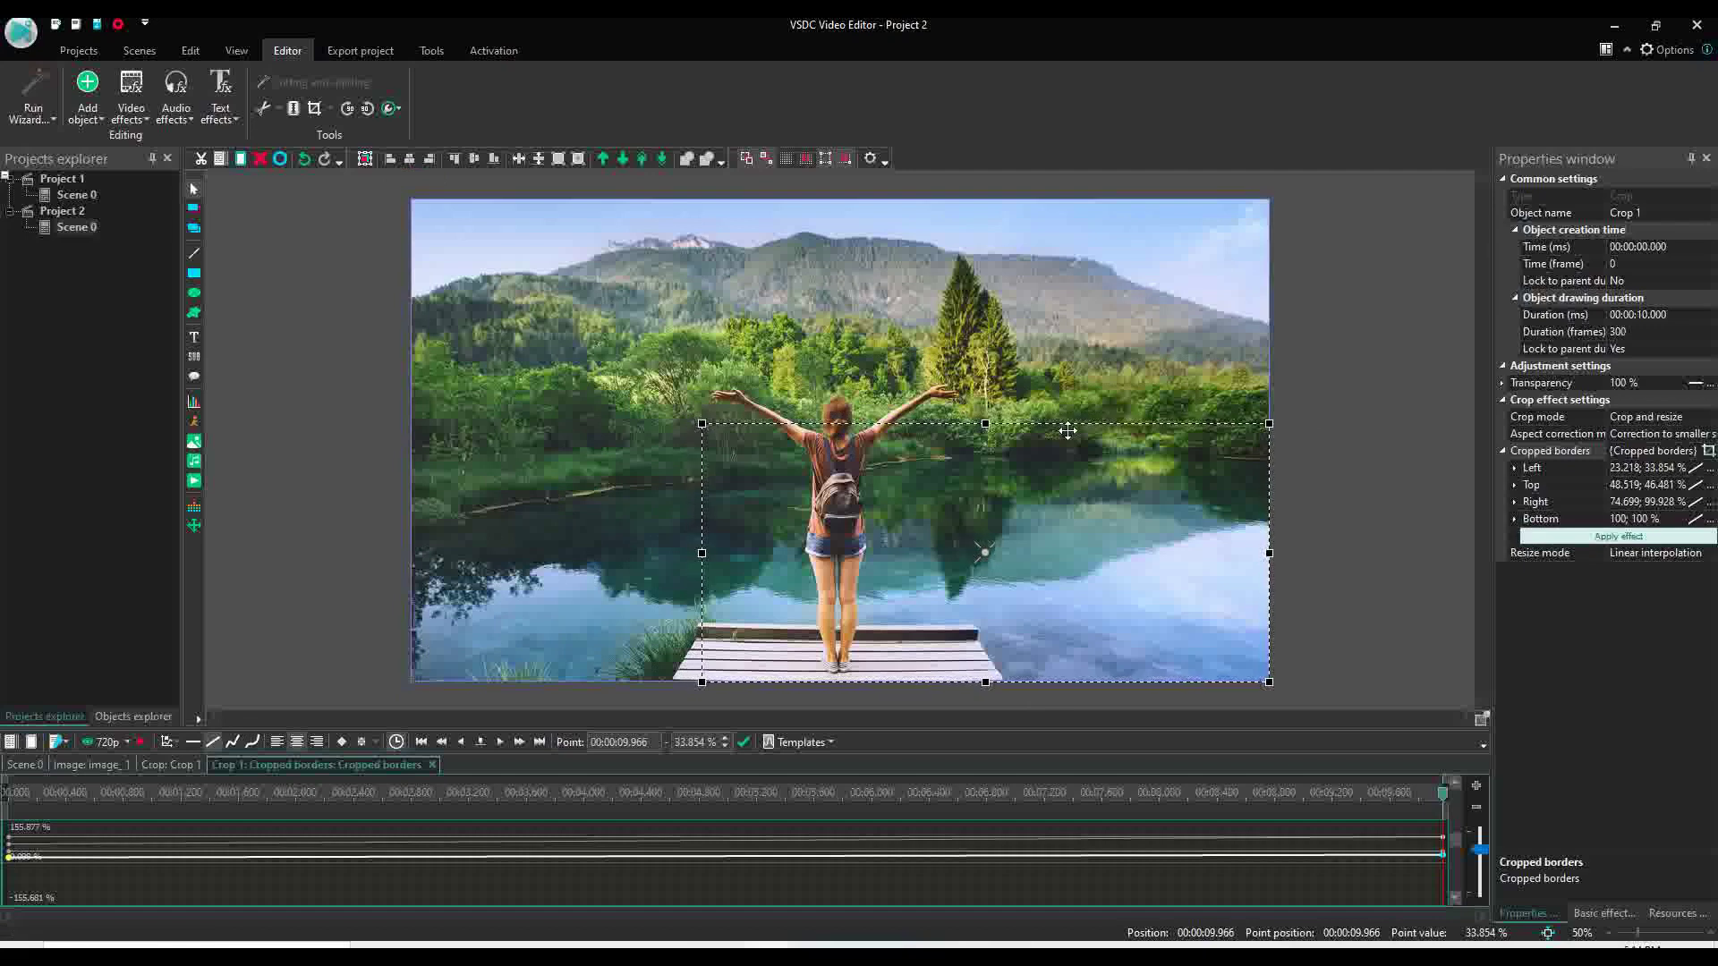
pyautogui.click(1709, 452)
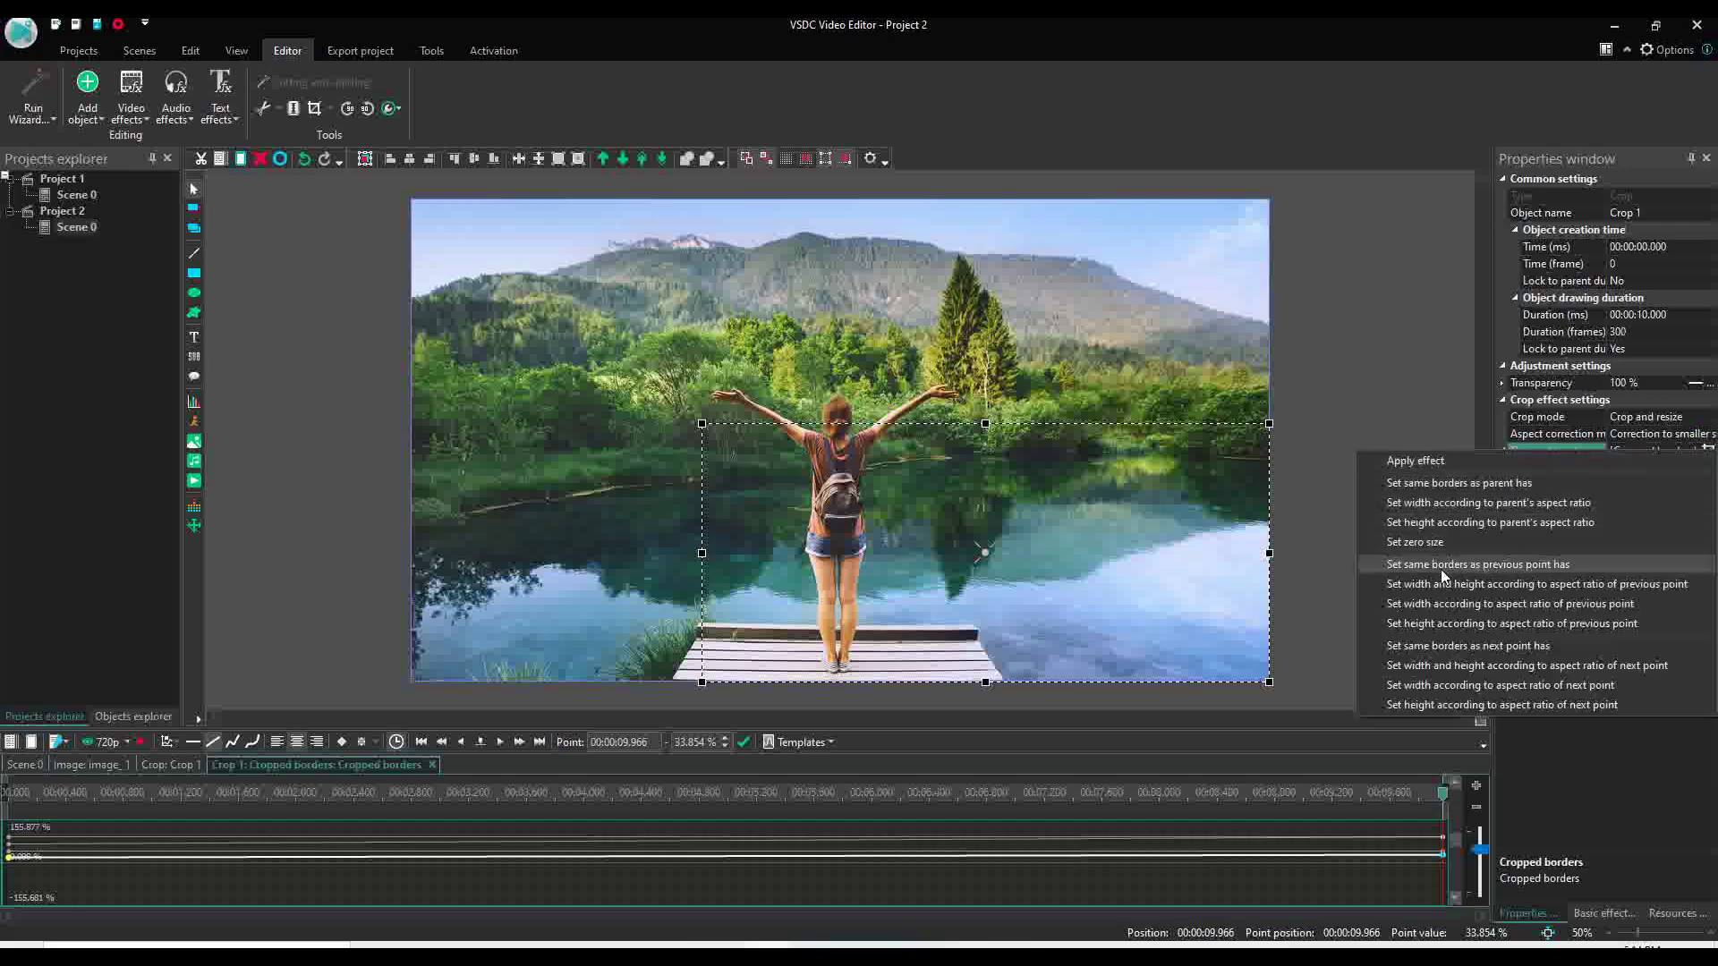
pyautogui.click(1573, 571)
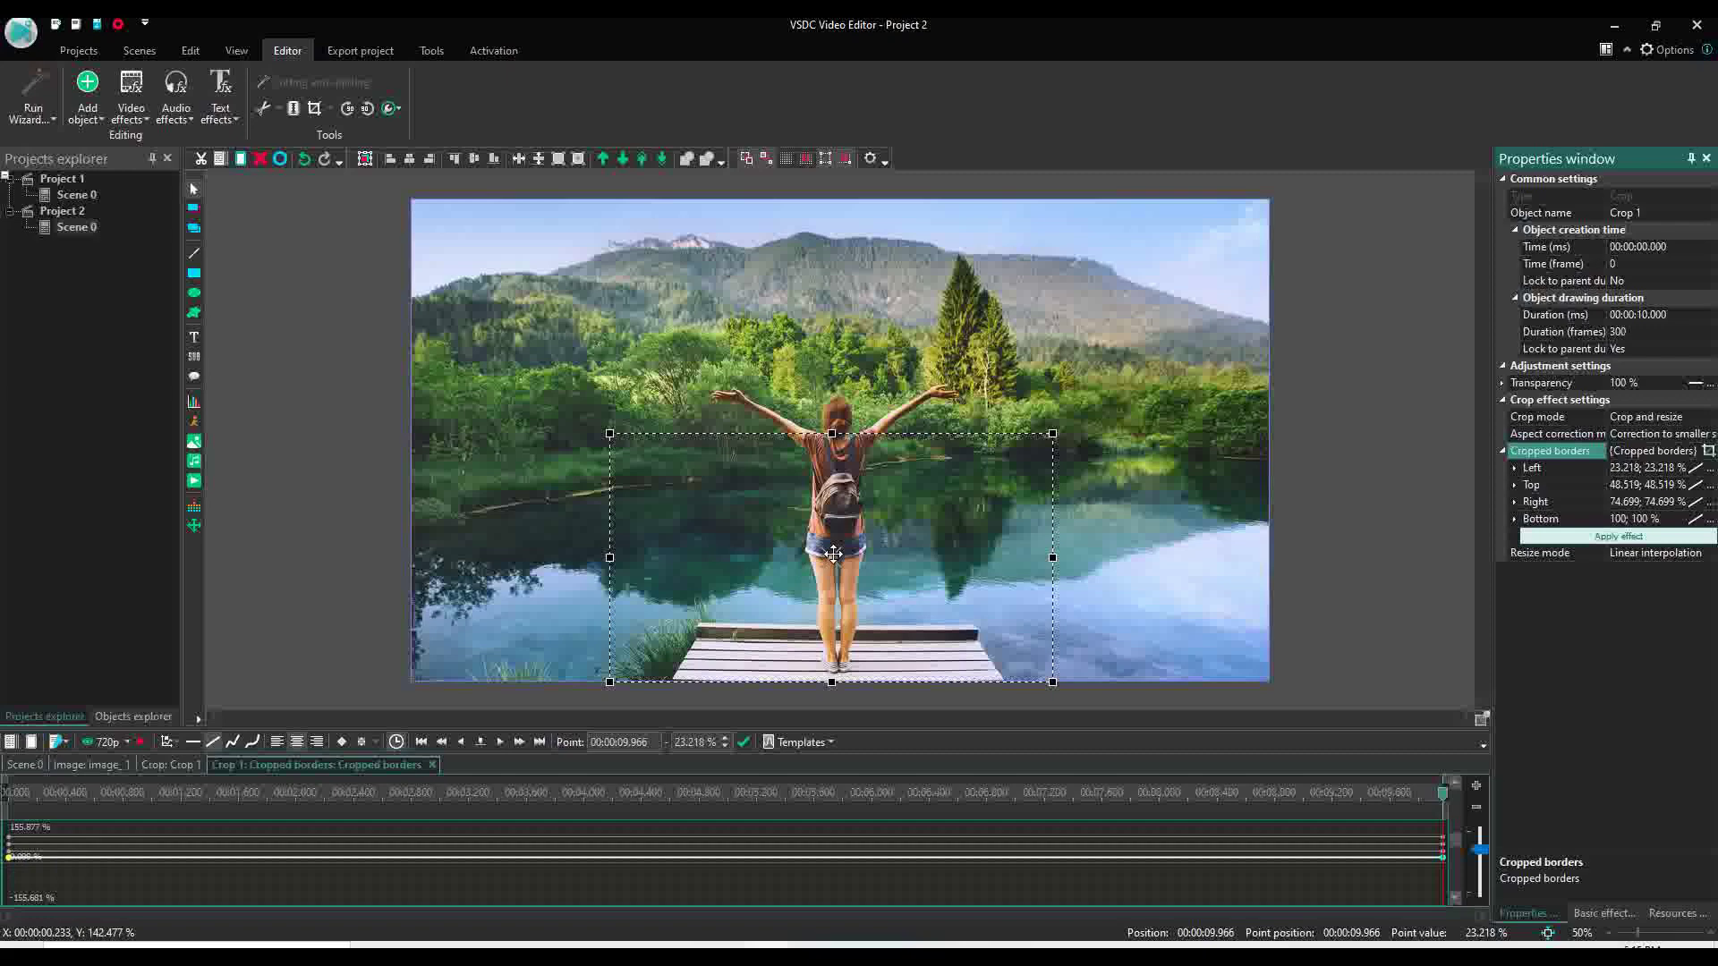
pyautogui.moveTo(834, 554); pyautogui.dragTo(835, 320)
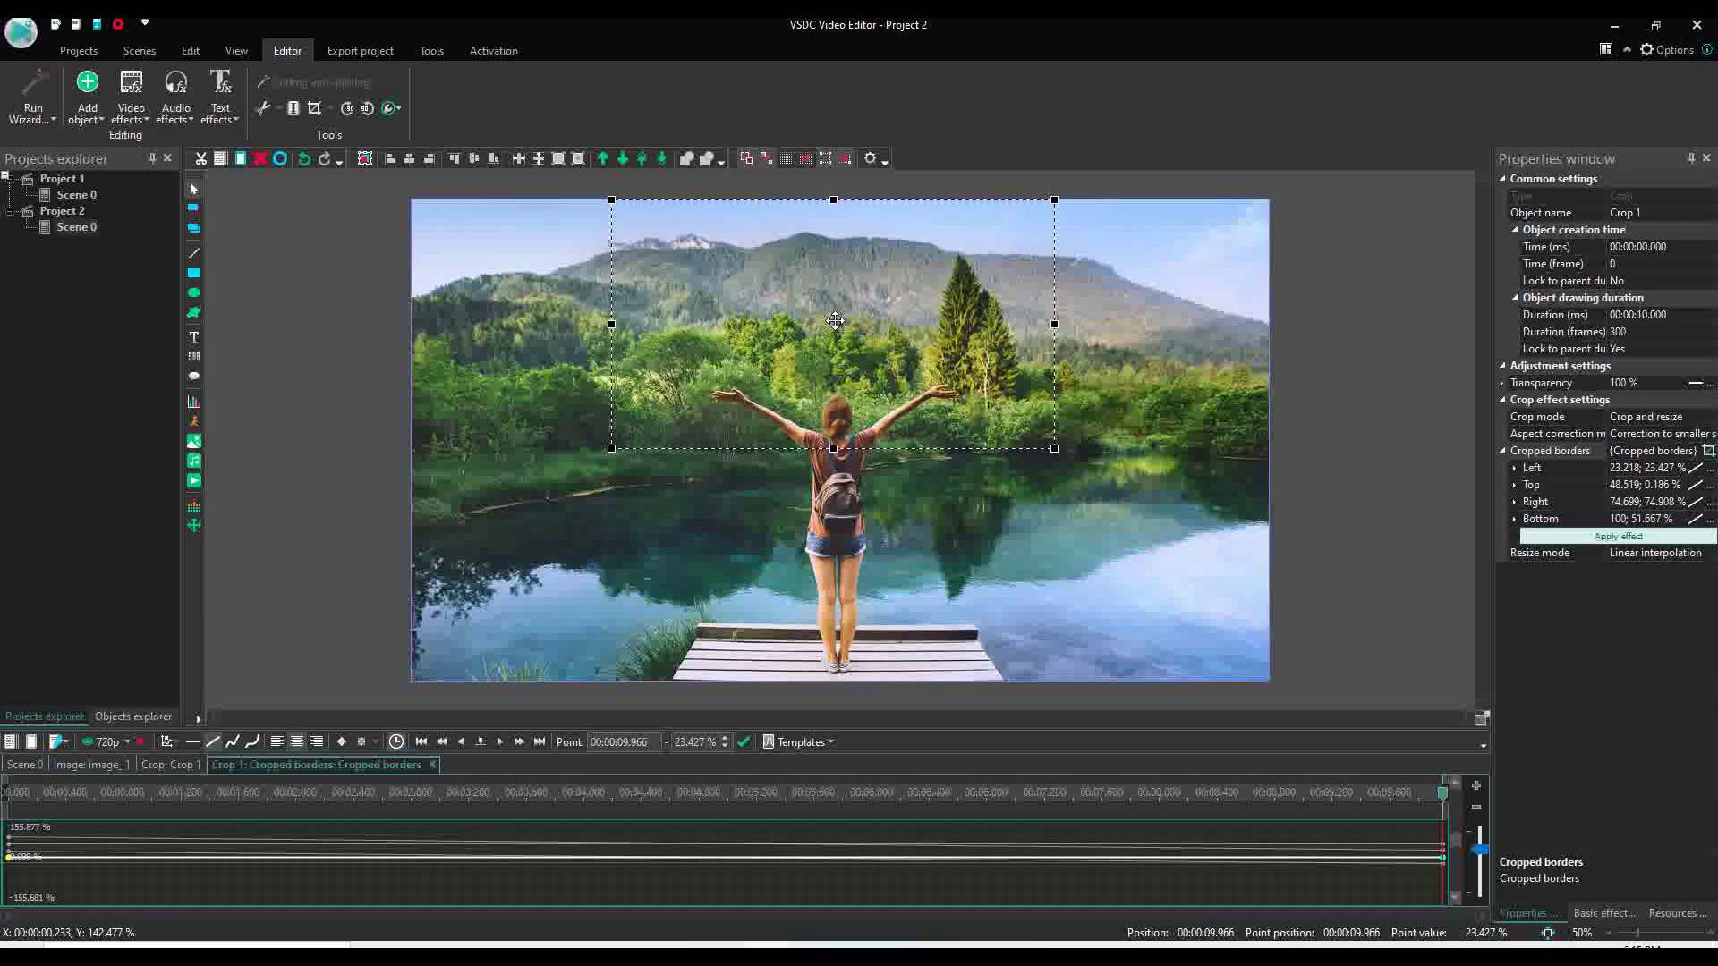
# - Preview the upward pan from the start and return the playhead to the beginning
pyautogui.click(9, 794)
pyautogui.press('space')
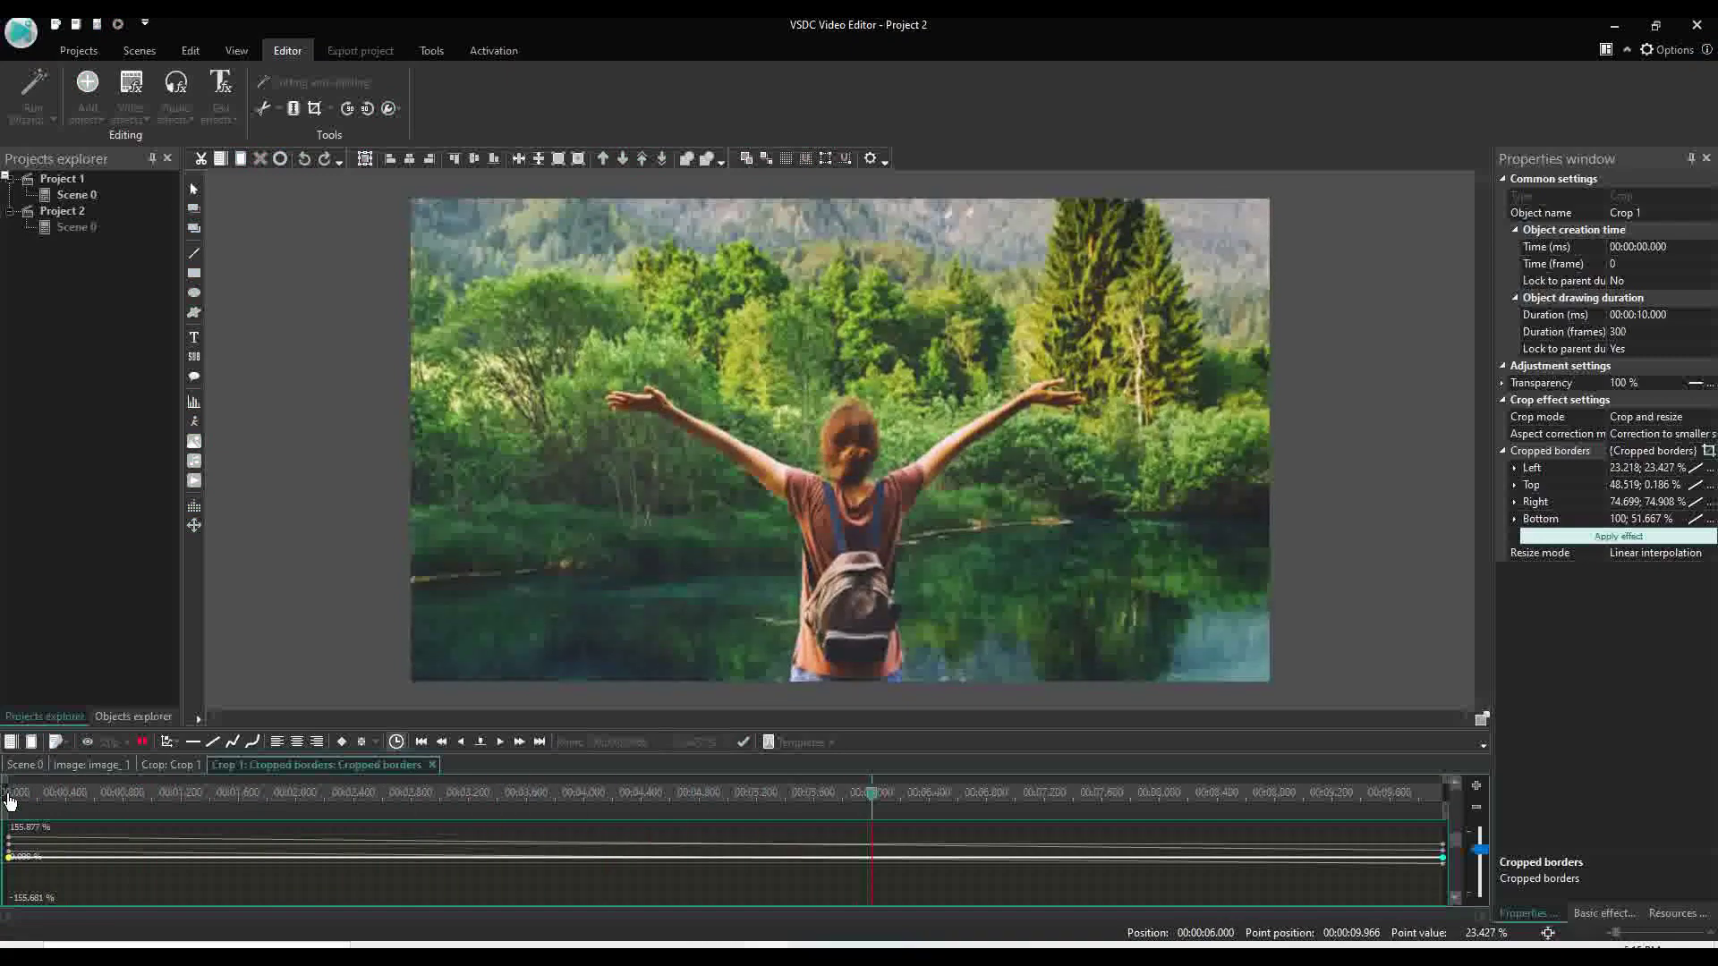
pyautogui.click(11, 800)
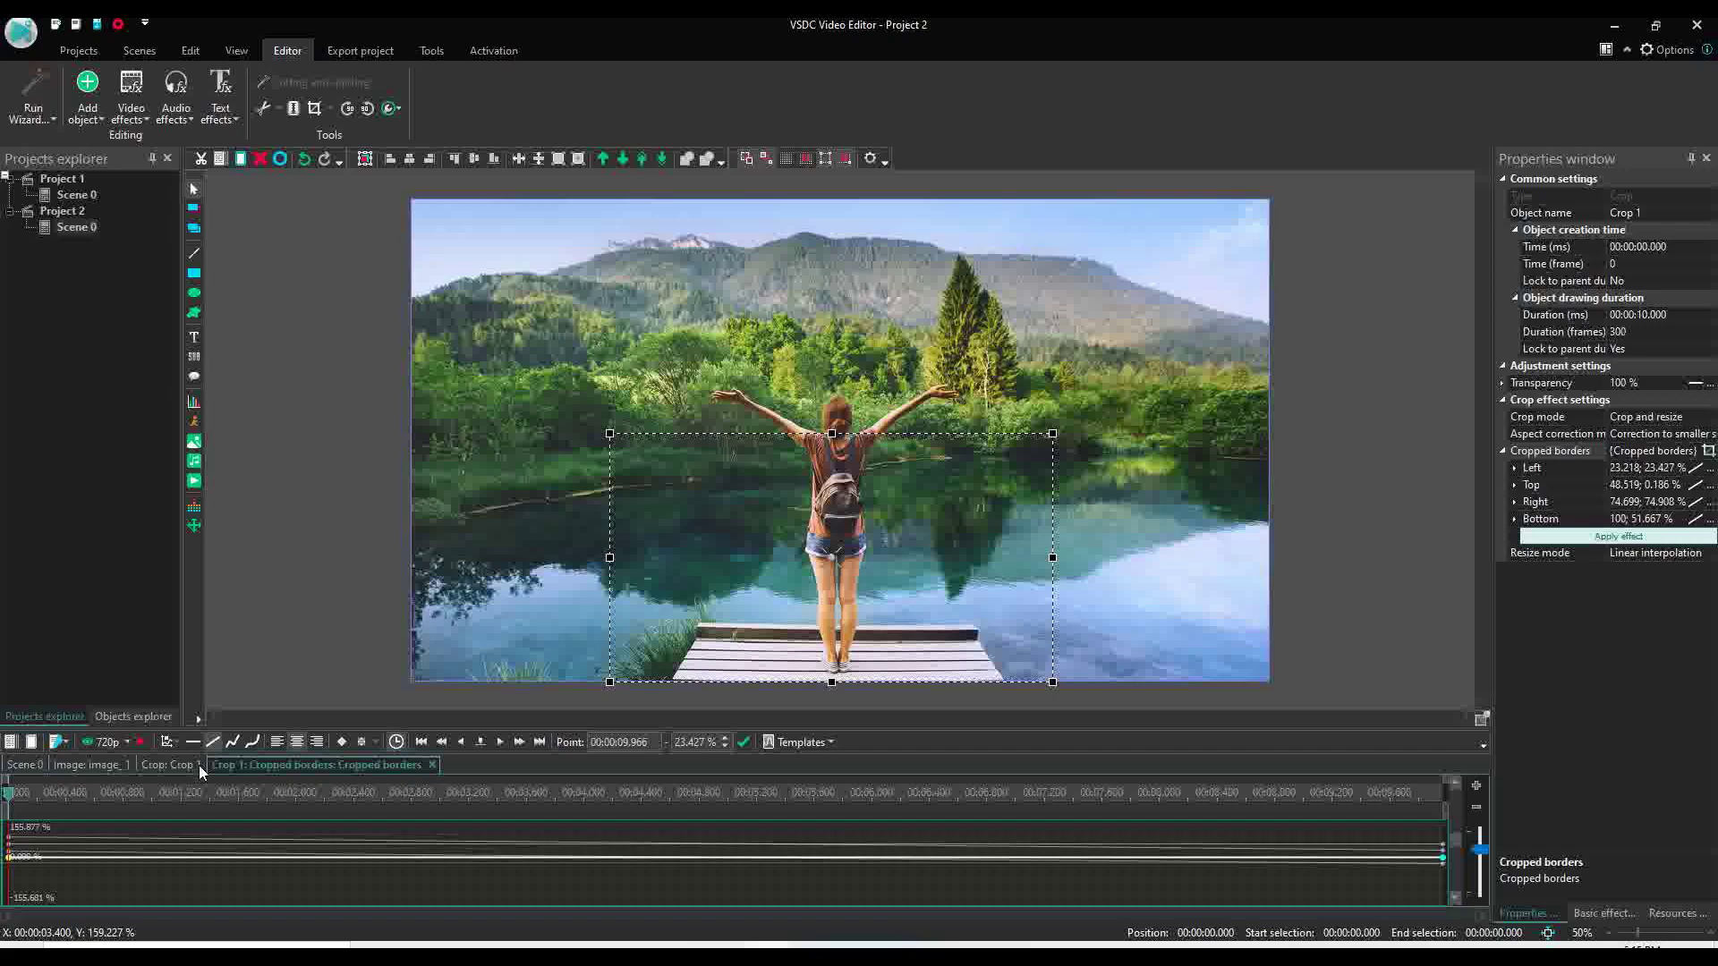
# - Replace the image's Crop effect with a new one spanning the whole parent duration and activate its crop tools
pyautogui.click(199, 765)
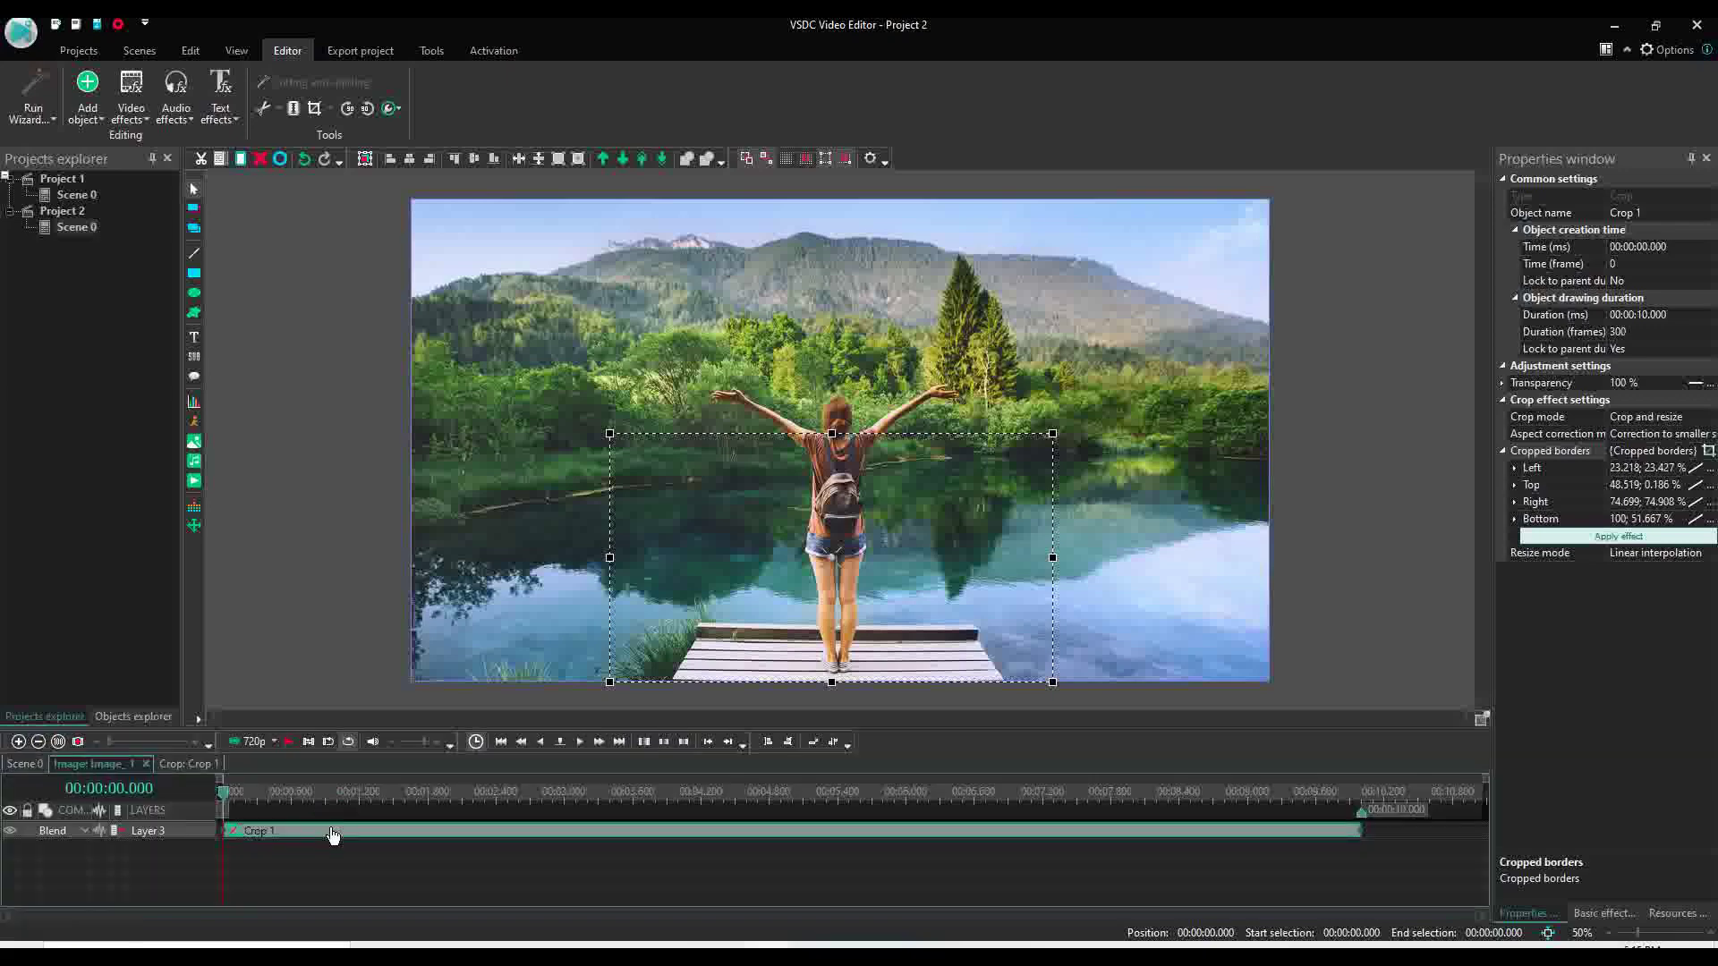
pyautogui.press('Delete')
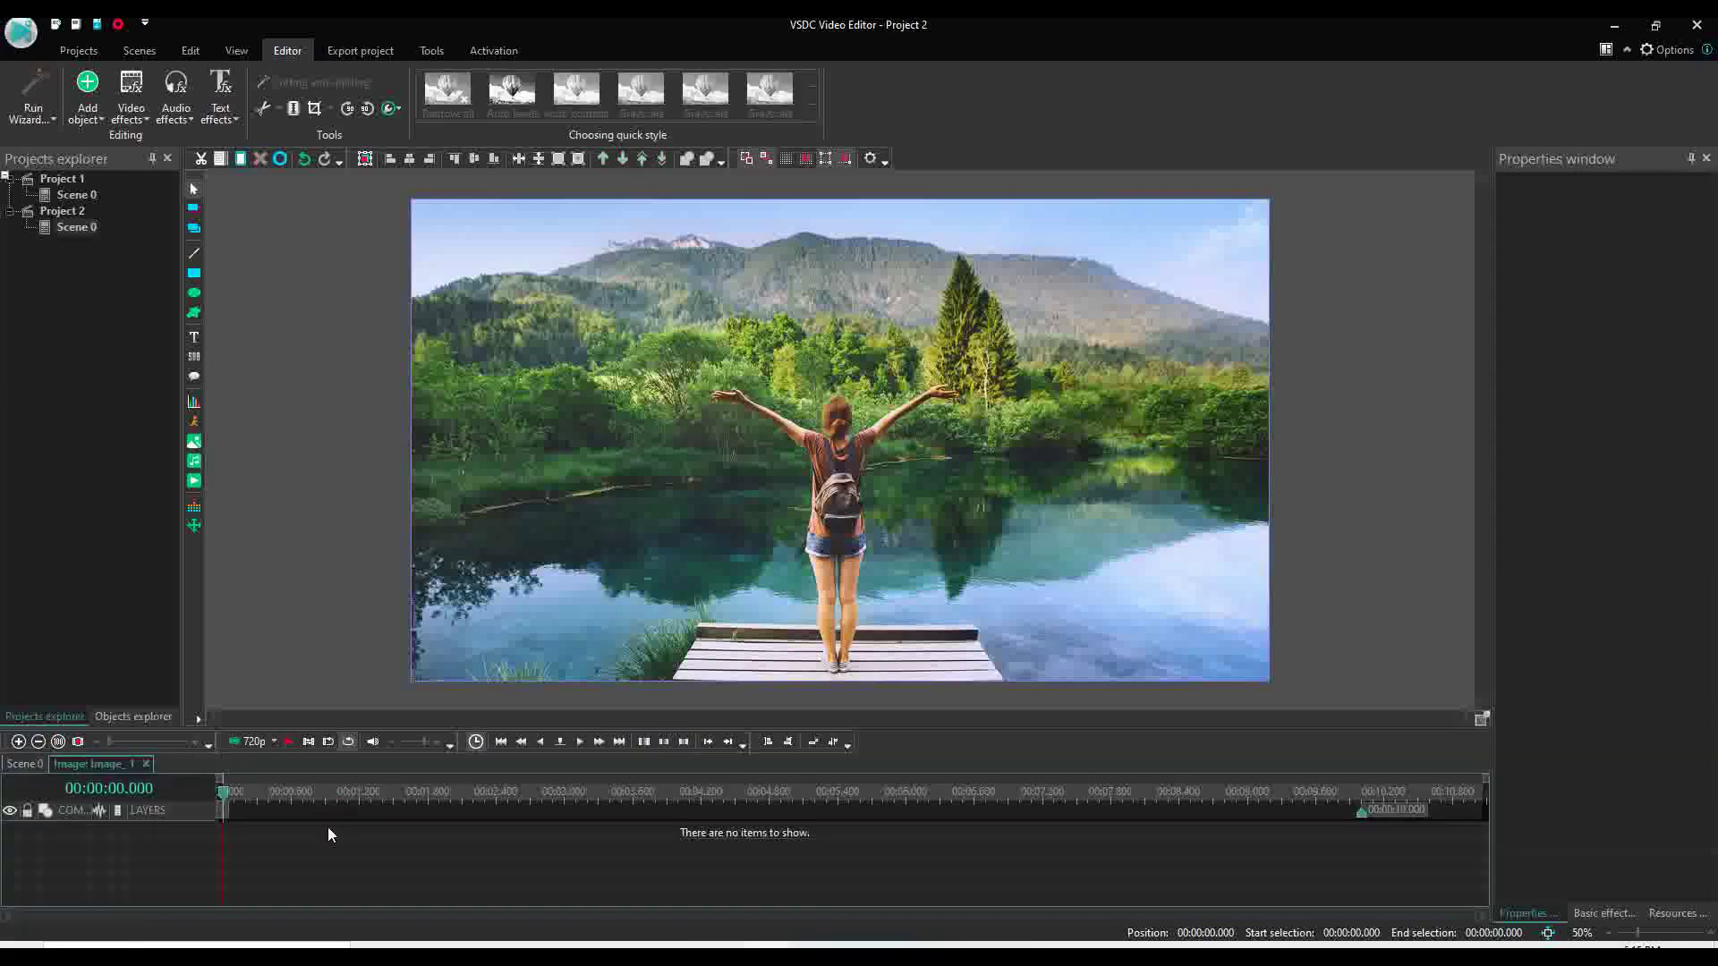
pyautogui.click(126, 108)
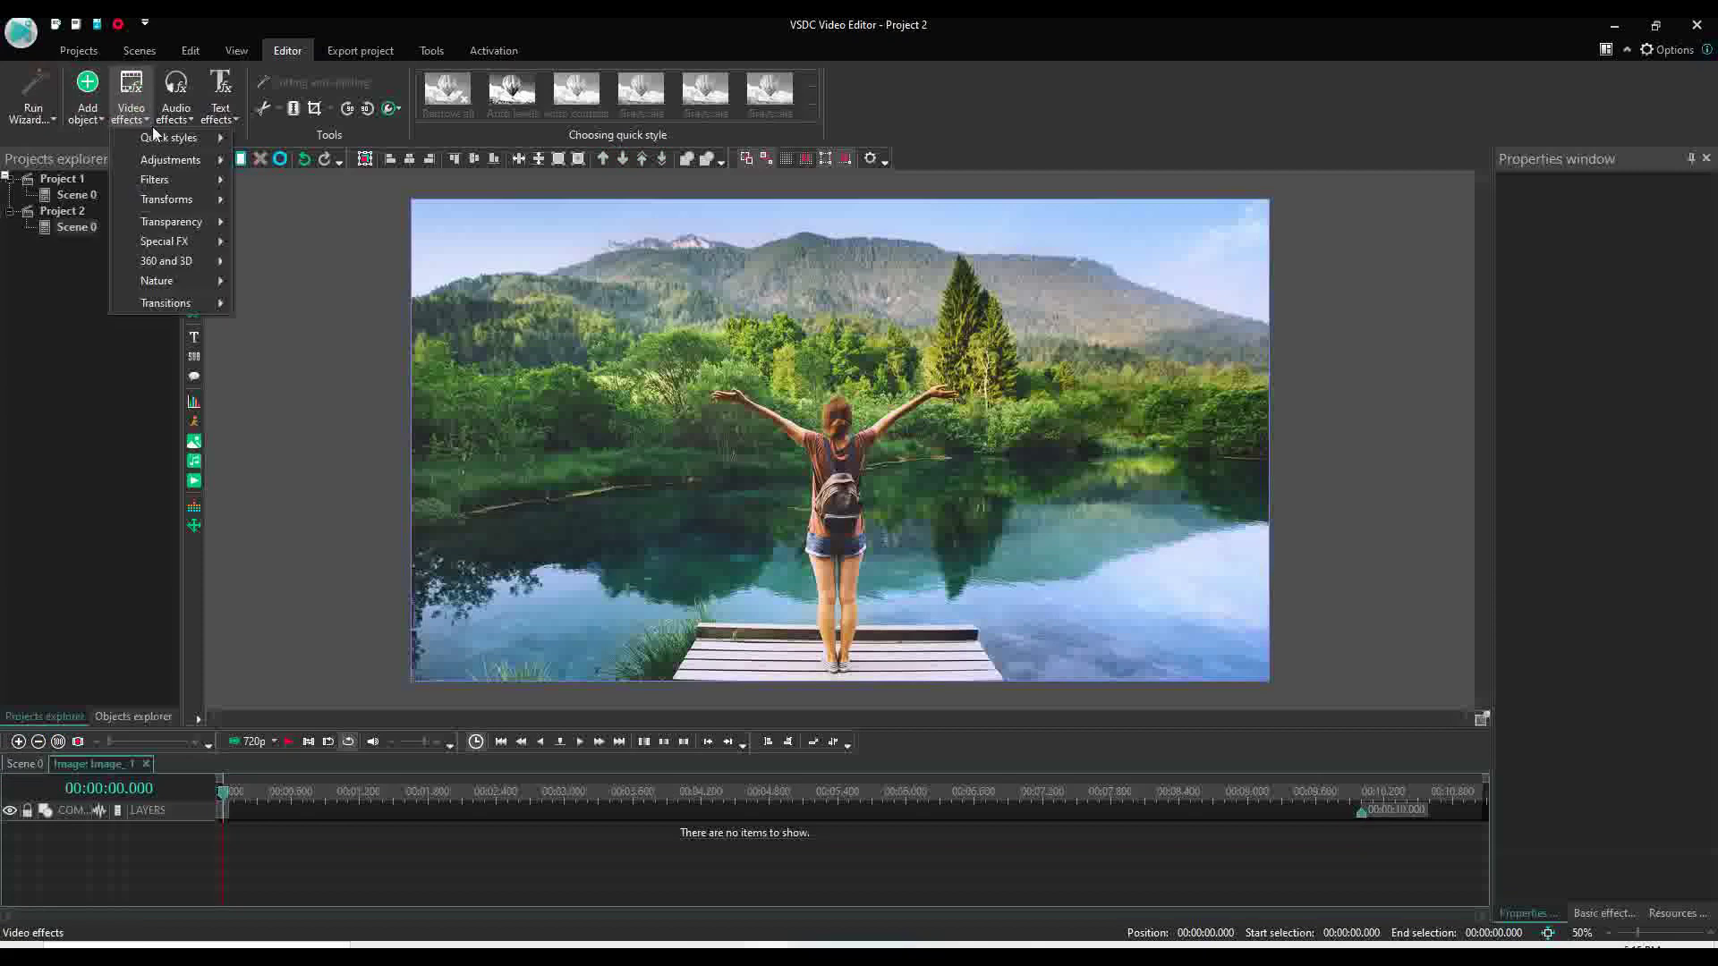
pyautogui.moveTo(197, 196)
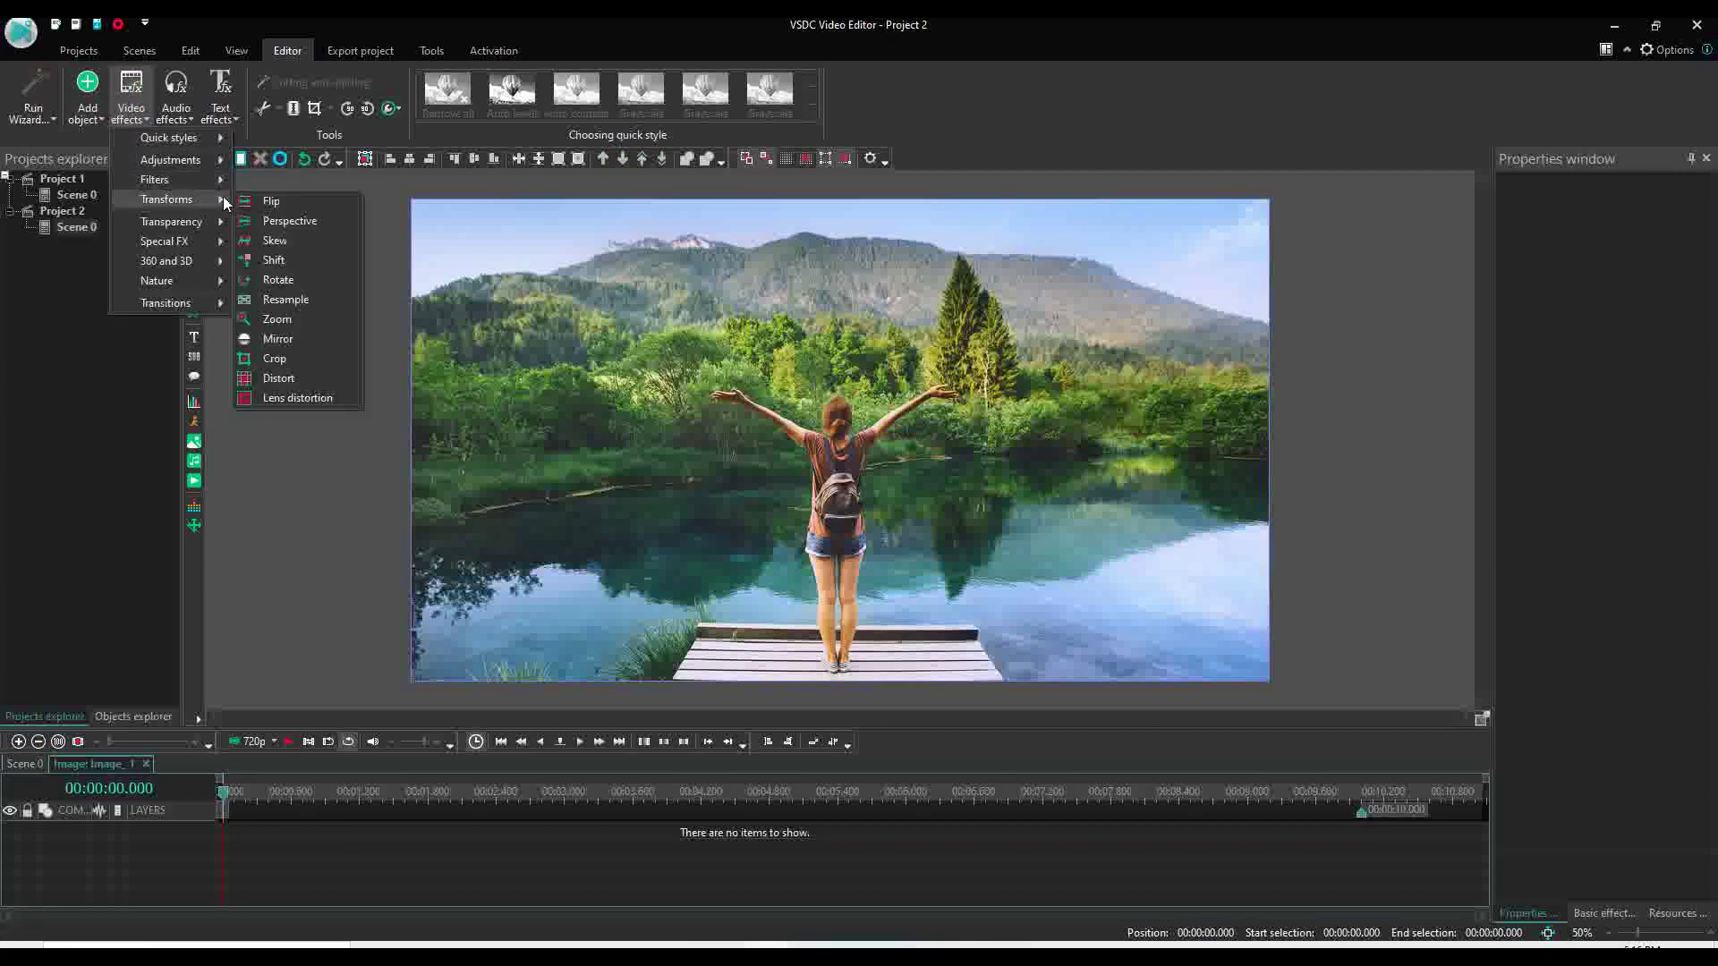
pyautogui.click(310, 351)
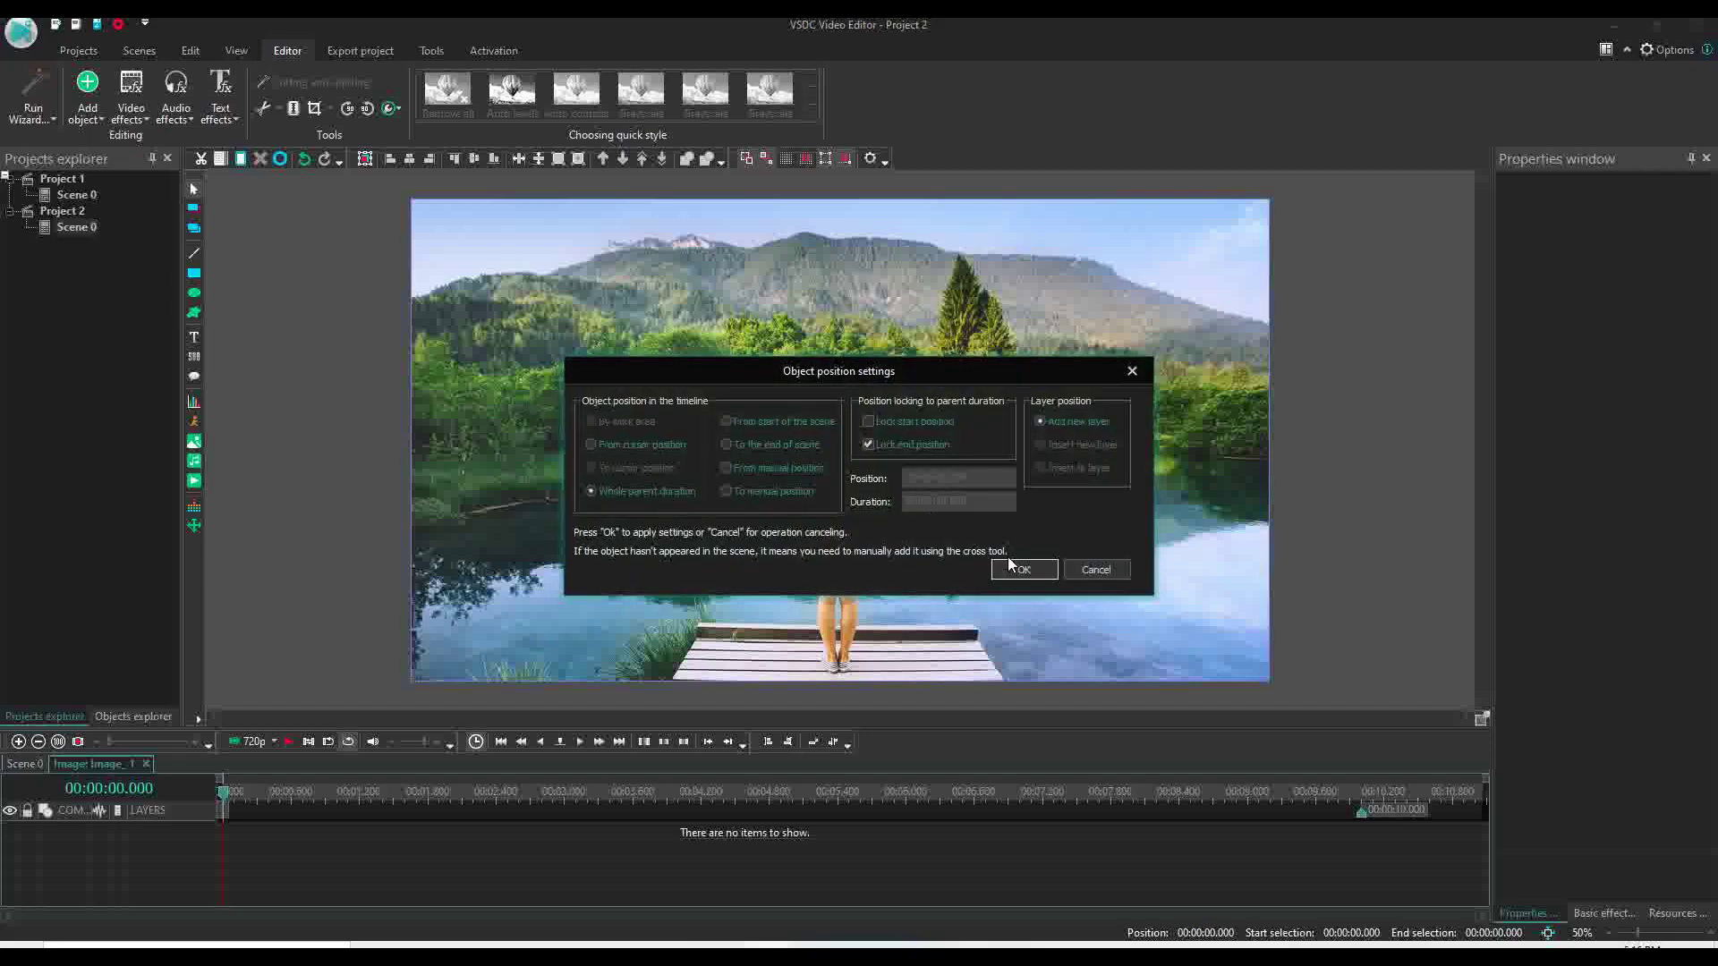
pyautogui.click(1013, 566)
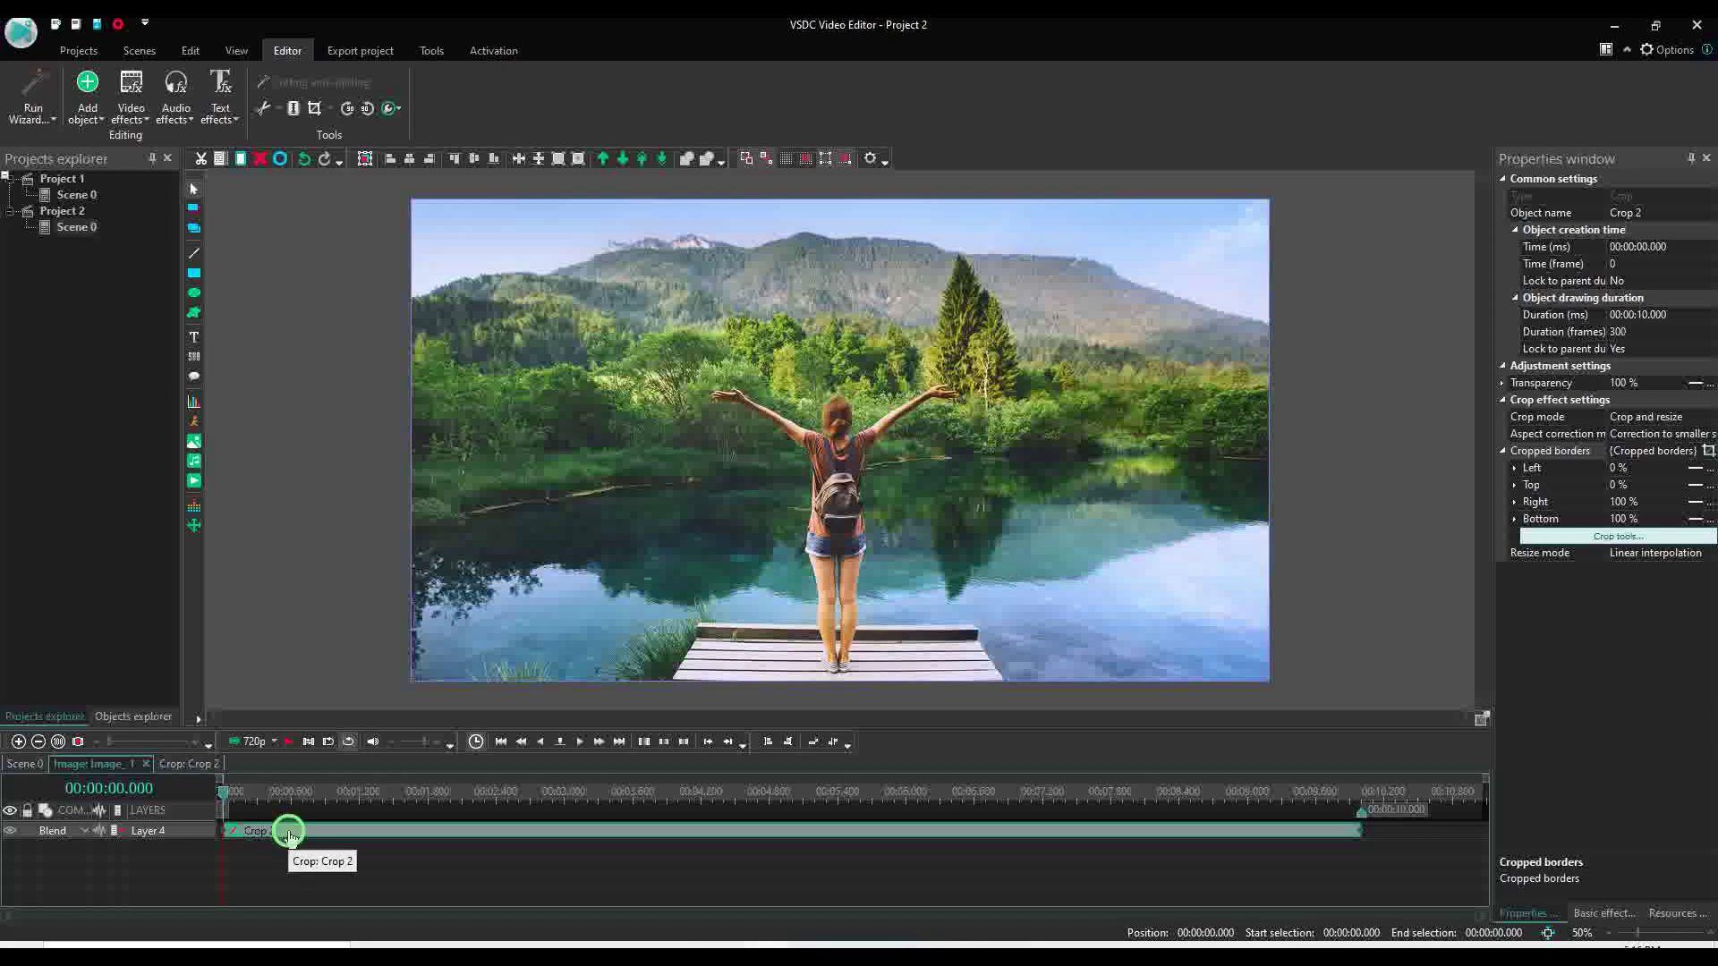
pyautogui.click(1639, 538)
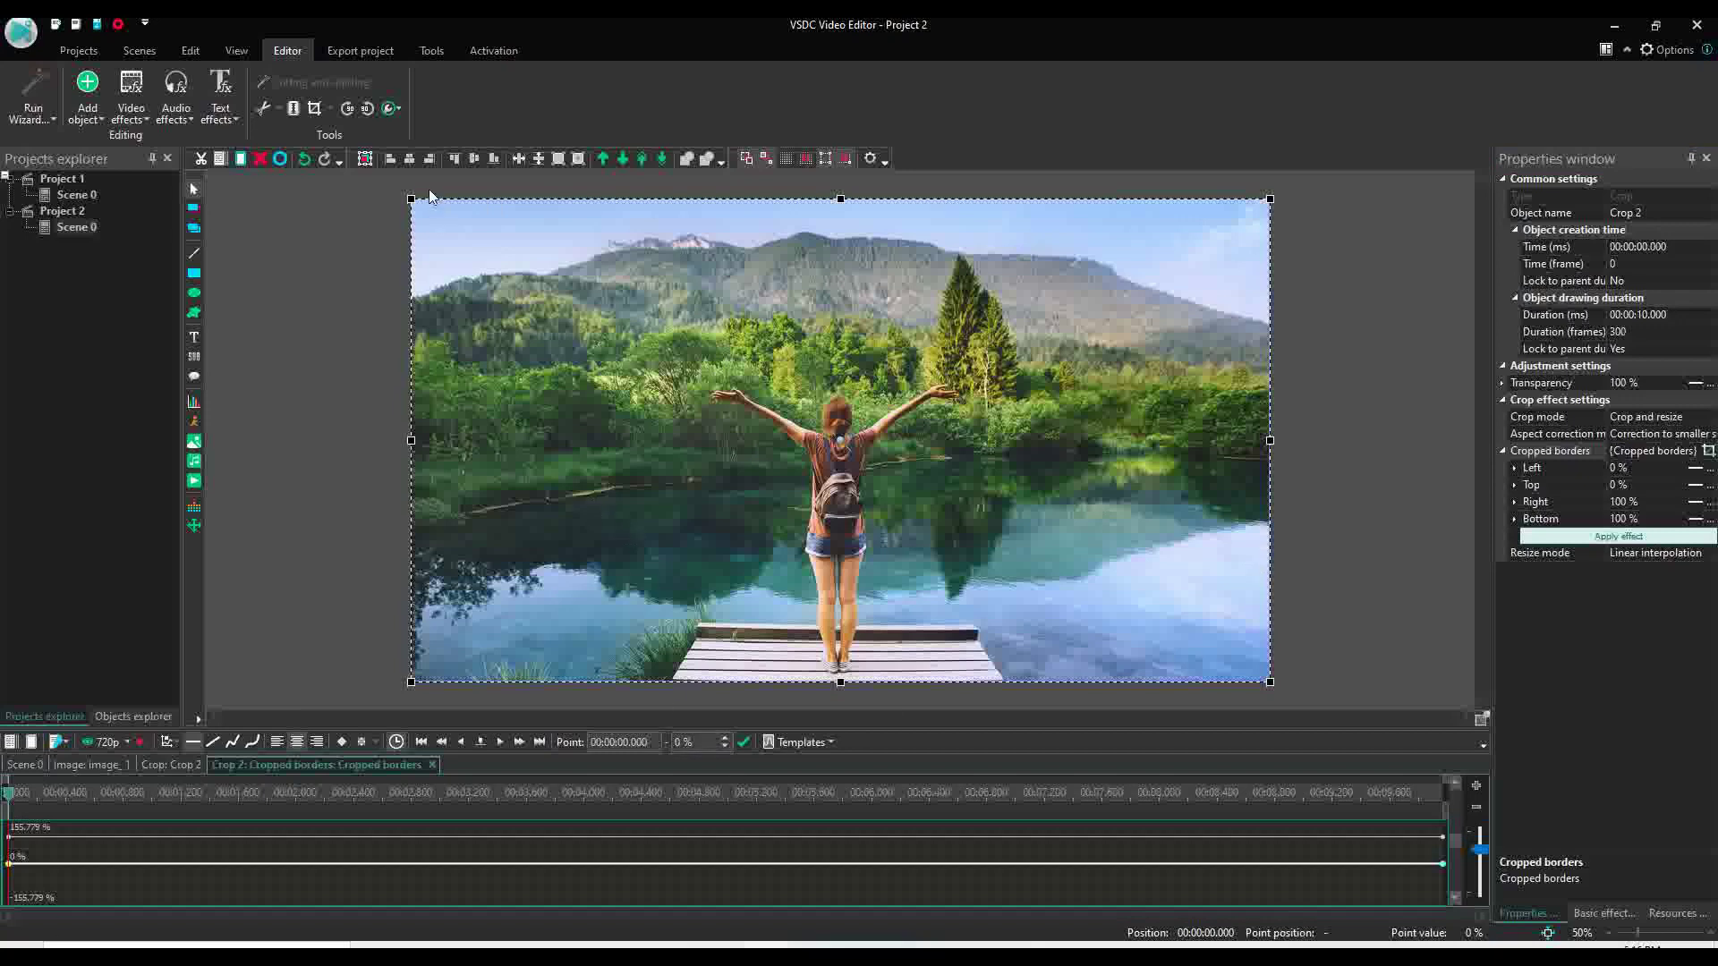
# - Crop to the image's lower-right area, left and top about 25 %, with the height set according to the parent's aspect ratio
pyautogui.moveTo(411, 200); pyautogui.dragTo(627, 301)
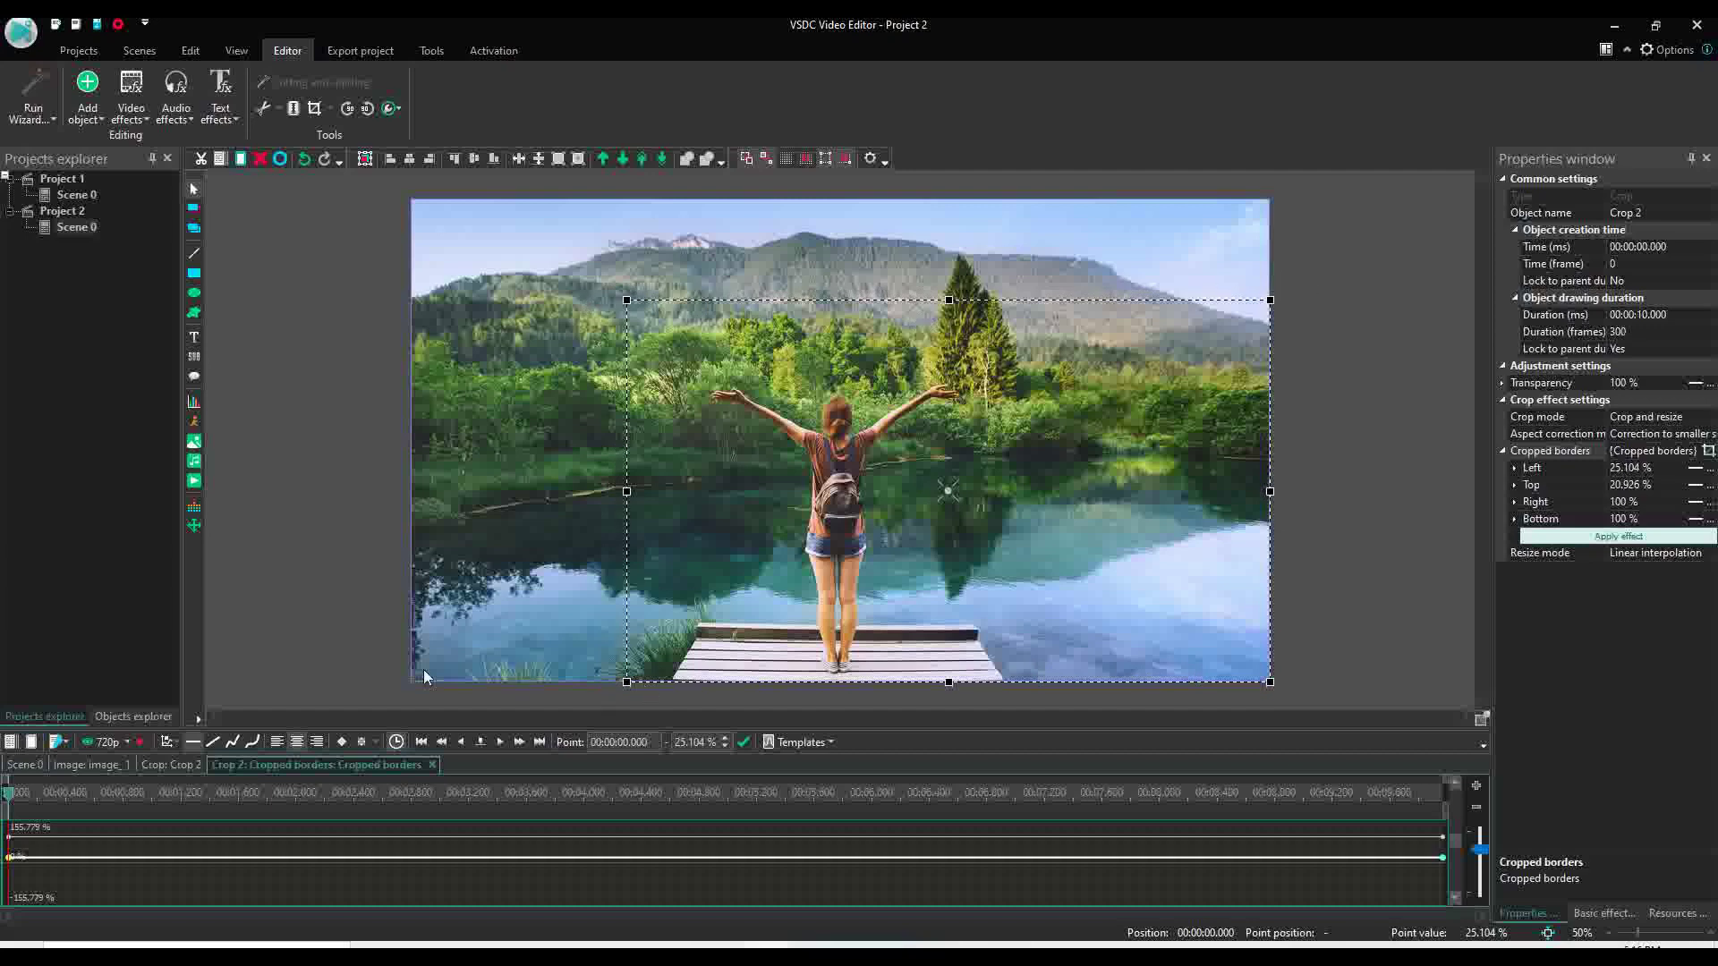
pyautogui.click(1706, 452)
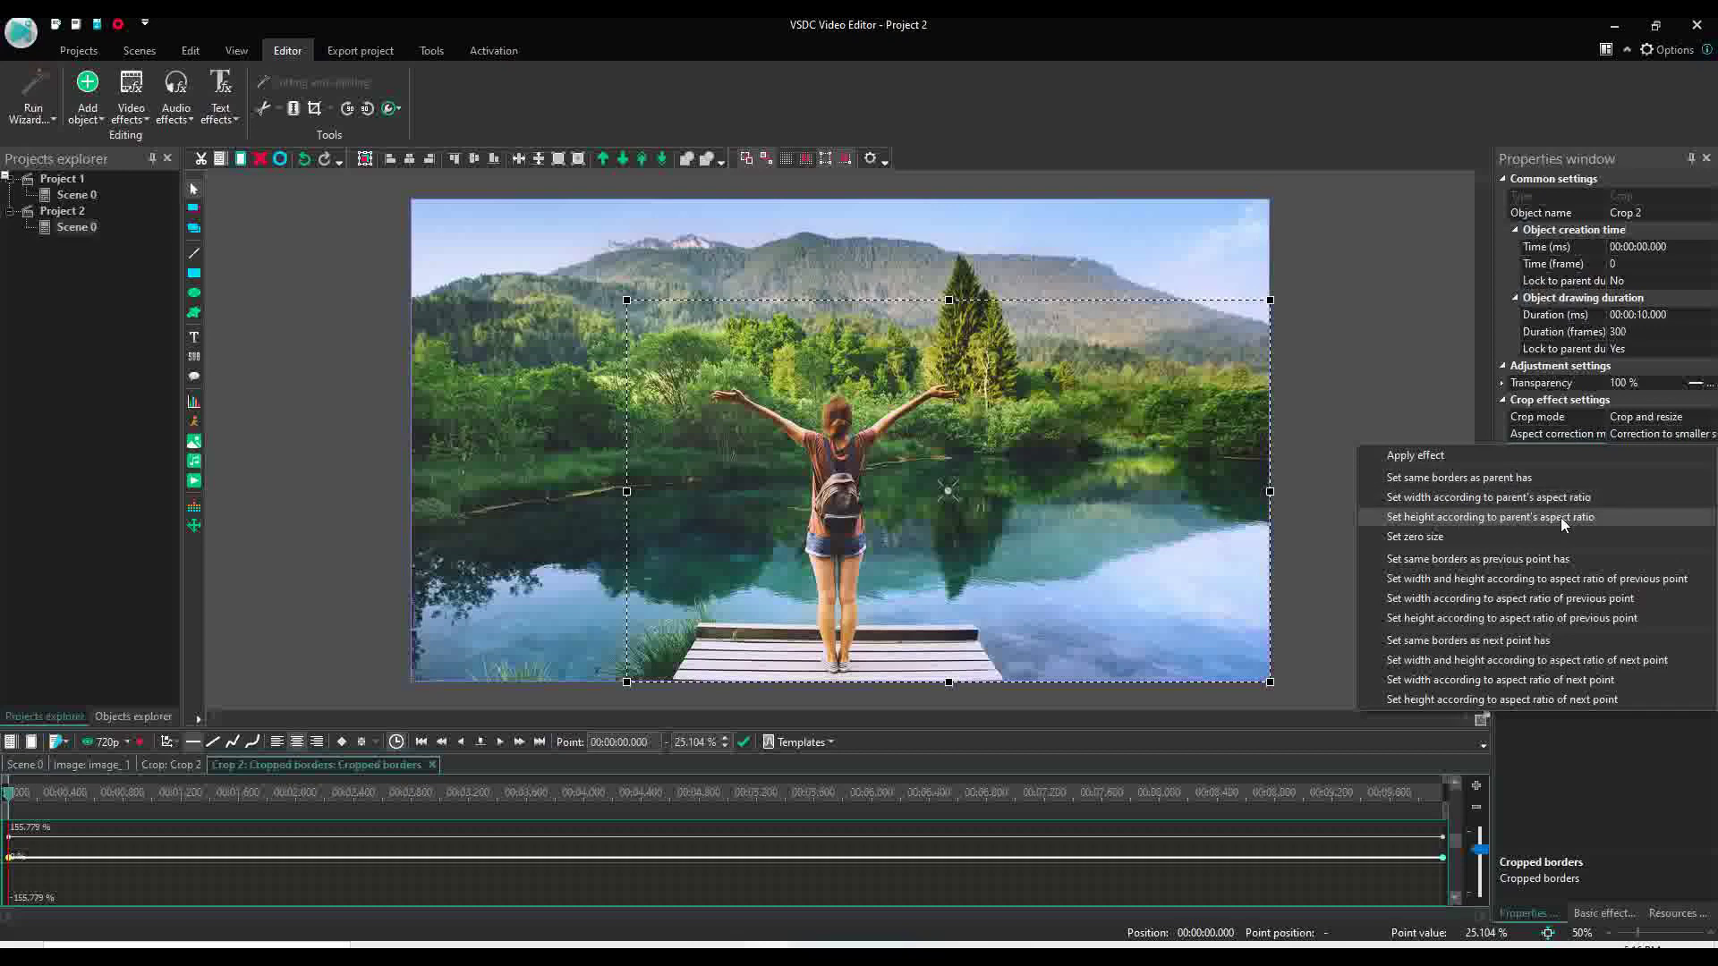
pyautogui.click(1509, 516)
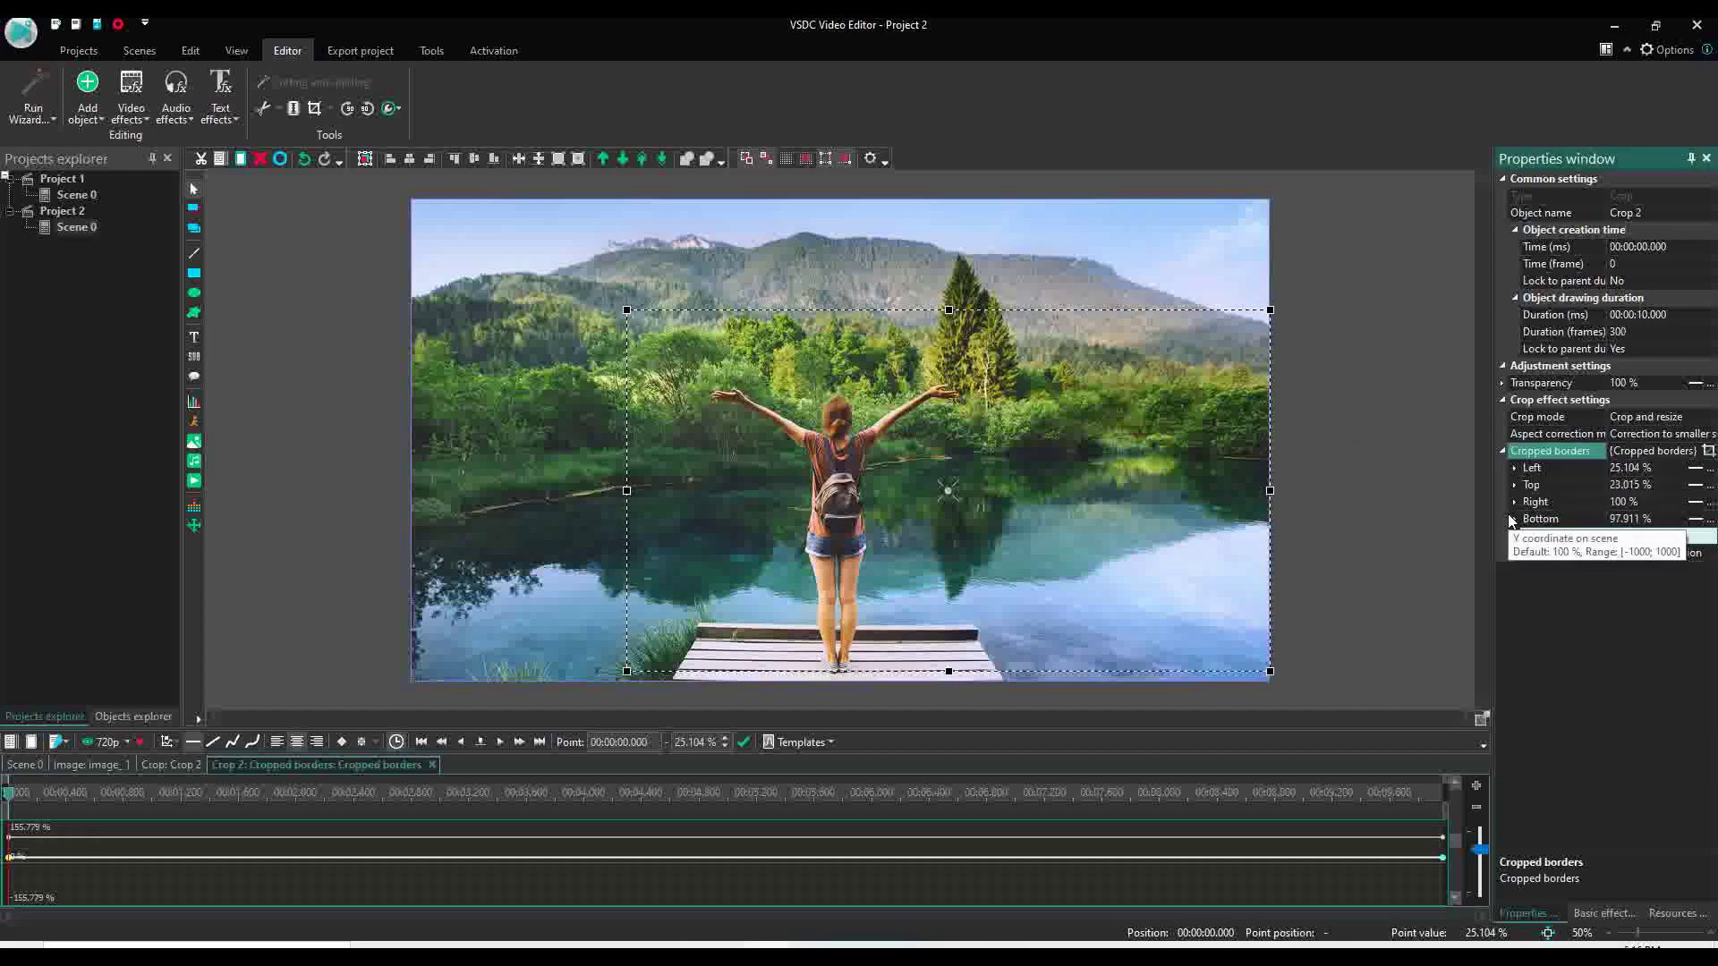
pyautogui.moveTo(946, 490); pyautogui.dragTo(946, 500)
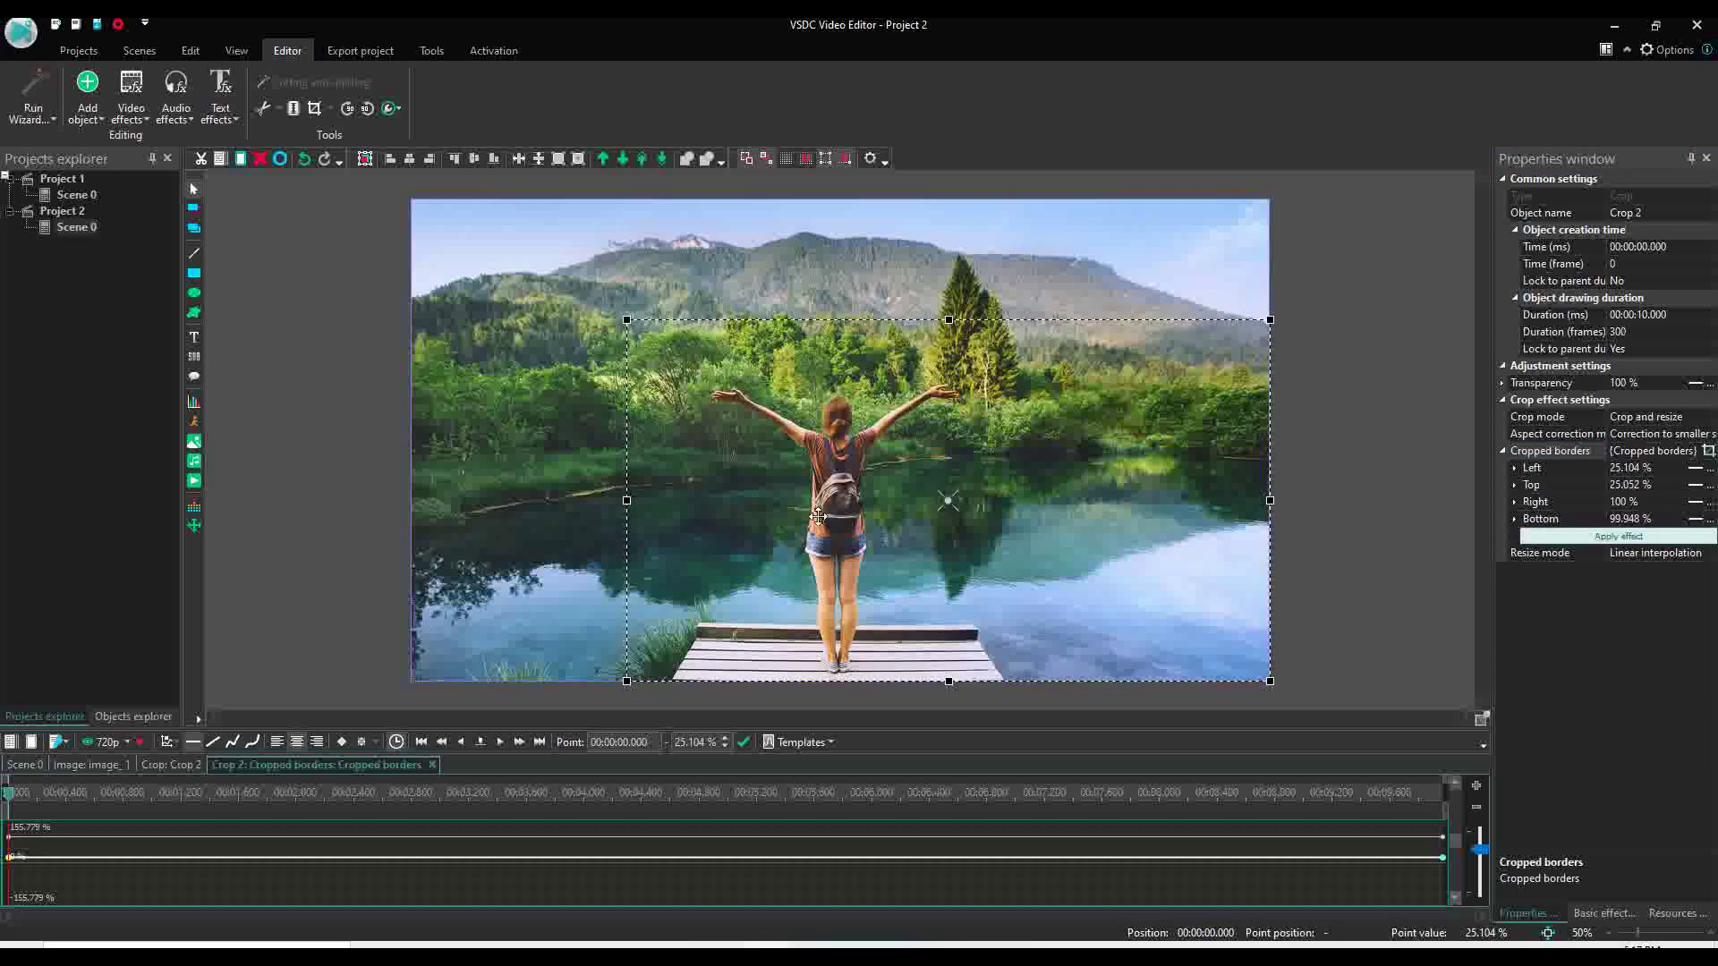
# - Apply a linear change to the borders and move the end point's crop frame to the image's upper-left corner, left about 1 %, top about 0.05 %
pyautogui.click(215, 743)
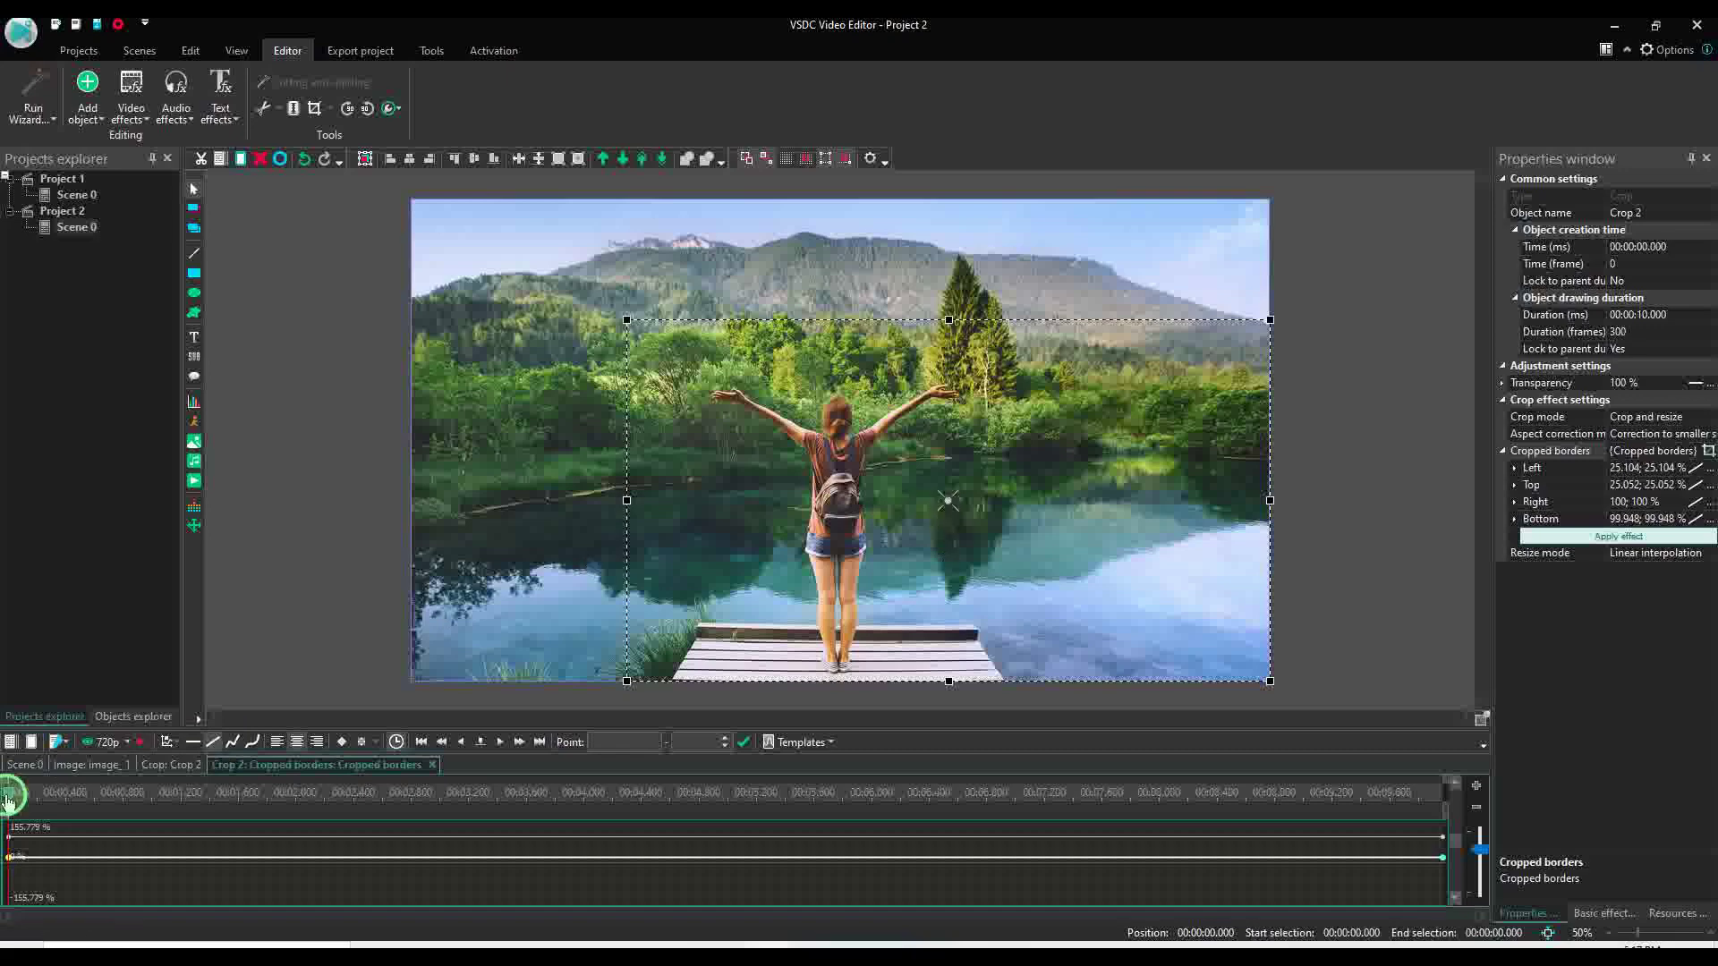
pyautogui.click(1314, 830)
pyautogui.click(1318, 833)
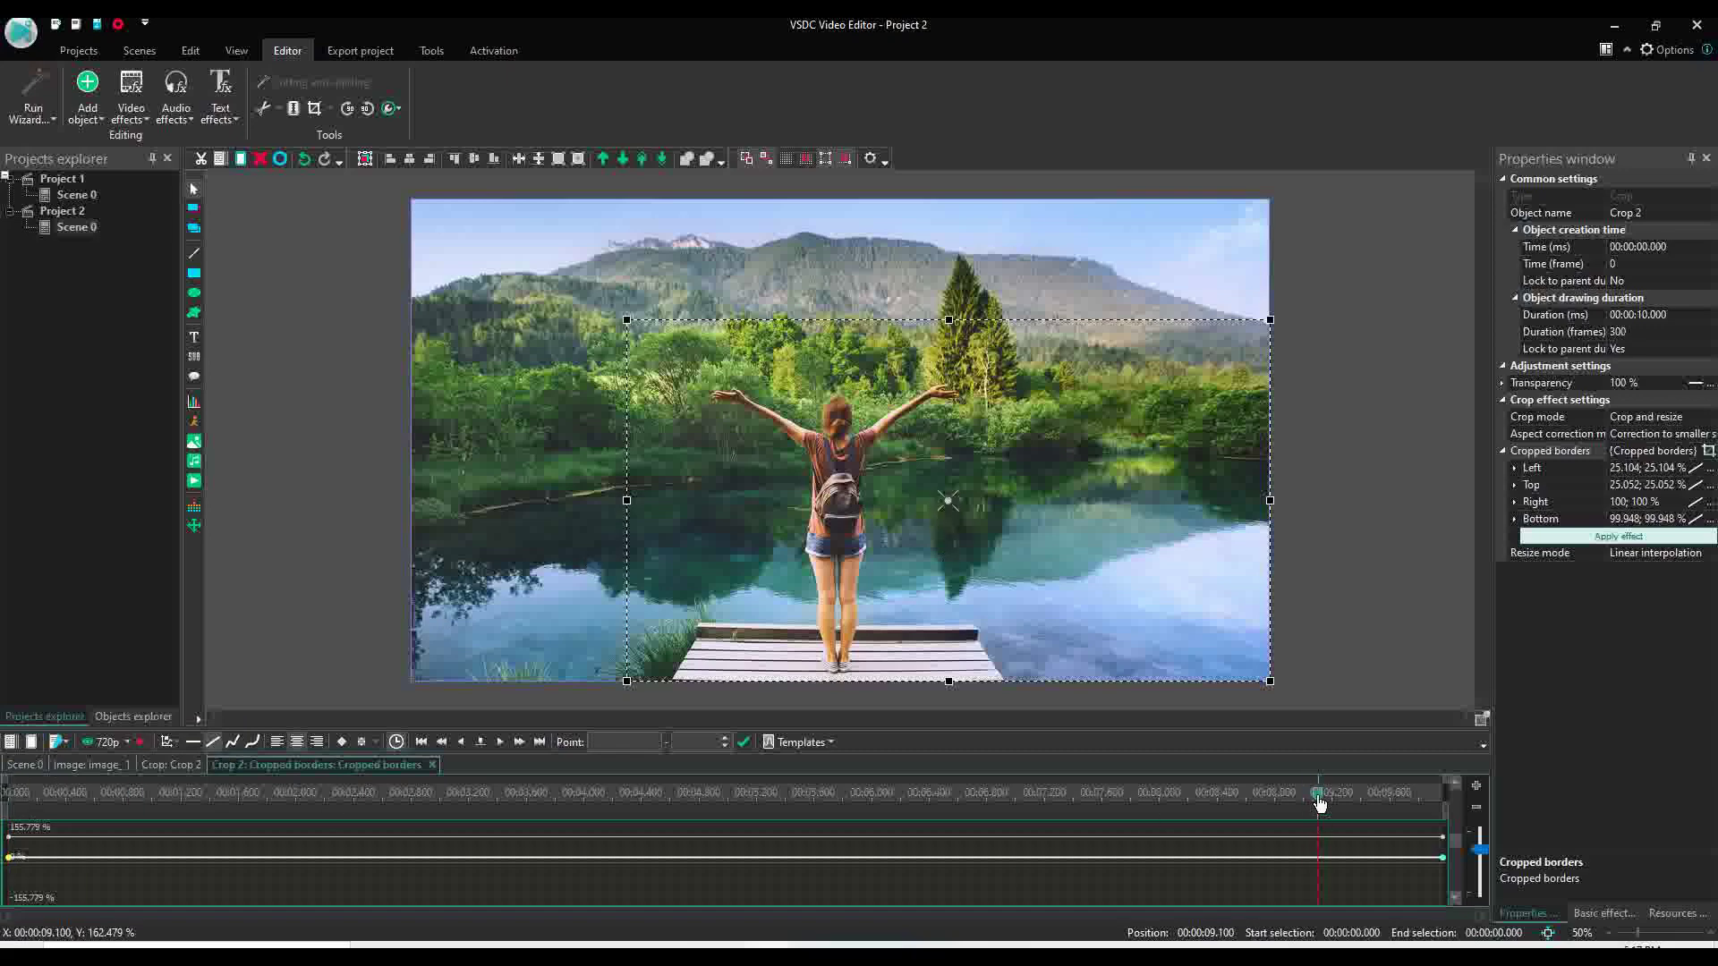
pyautogui.moveTo(1319, 801); pyautogui.dragTo(1461, 794)
pyautogui.click(1444, 858)
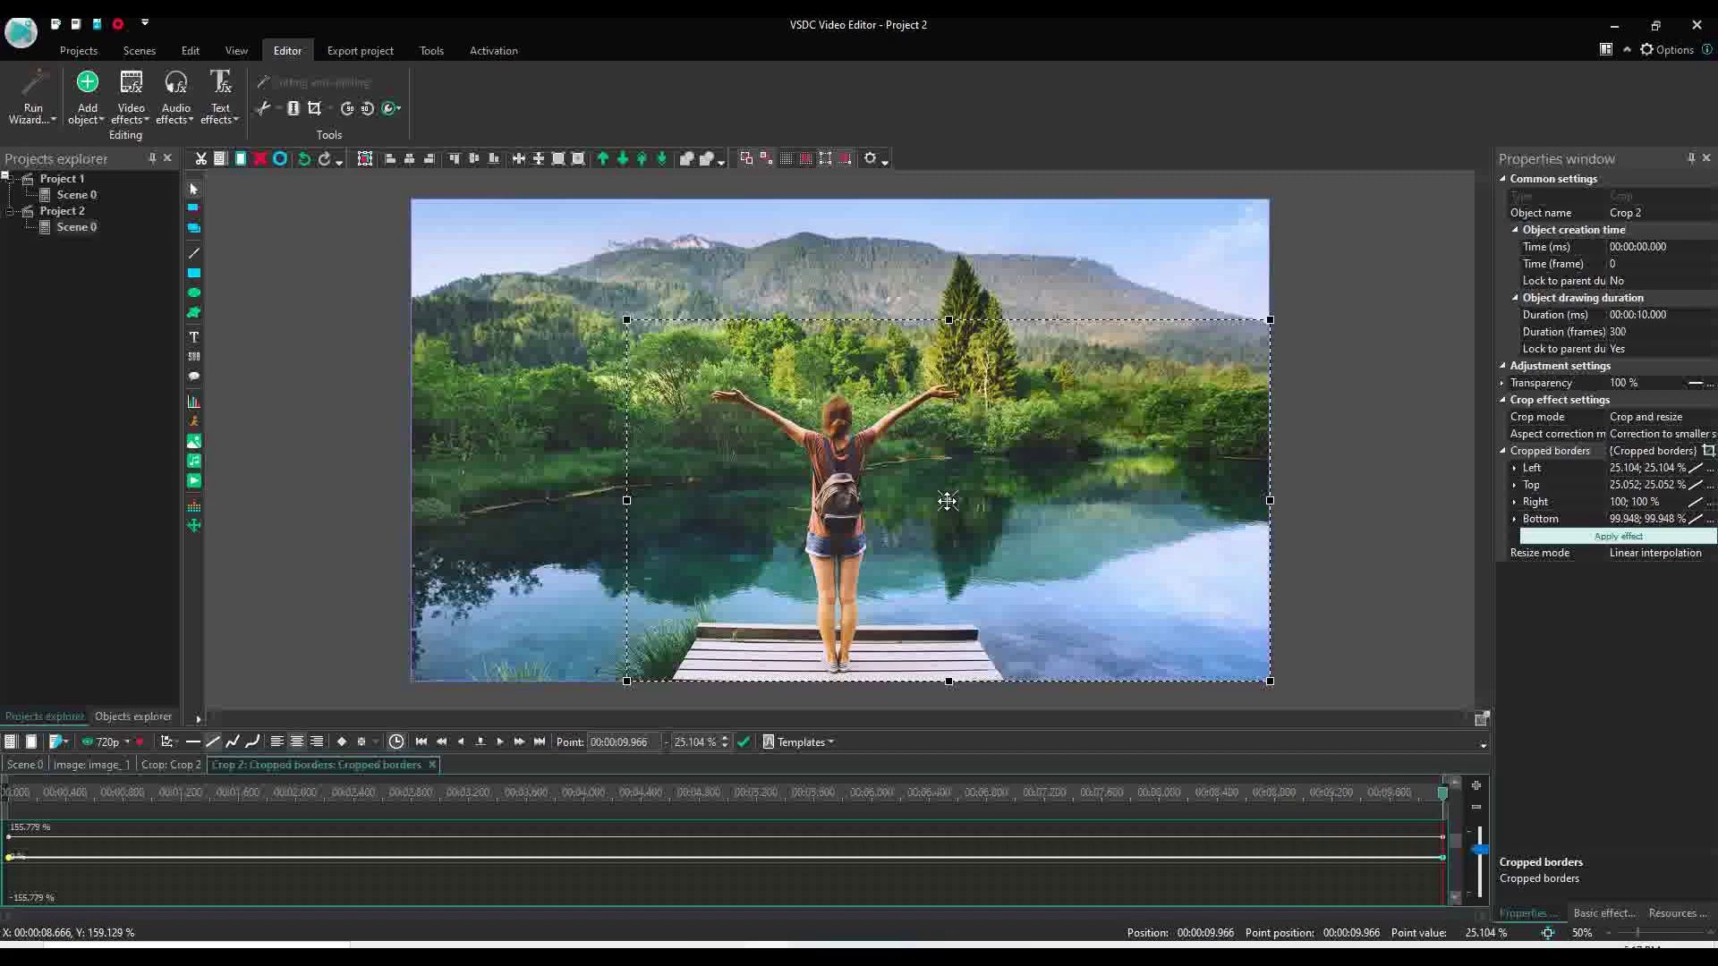
pyautogui.moveTo(947, 500); pyautogui.dragTo(741, 381)
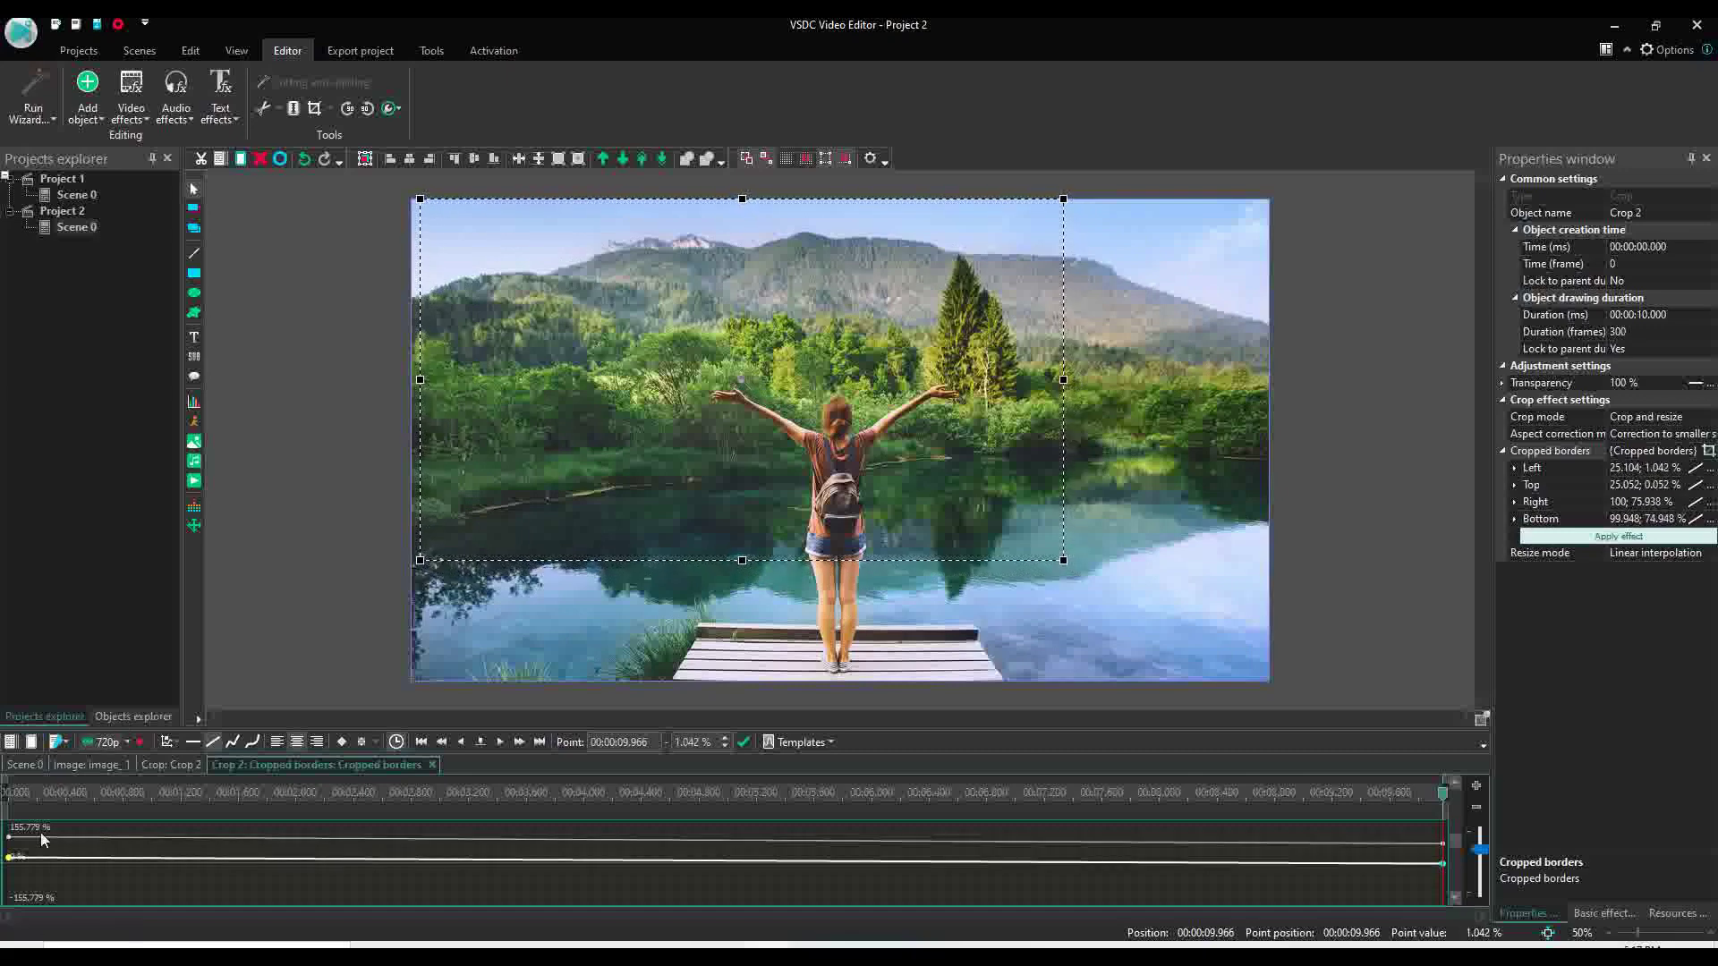
# - Preview the diagonal pan animation from the beginning of the timeline
pyautogui.click(9, 799)
pyautogui.press('space')
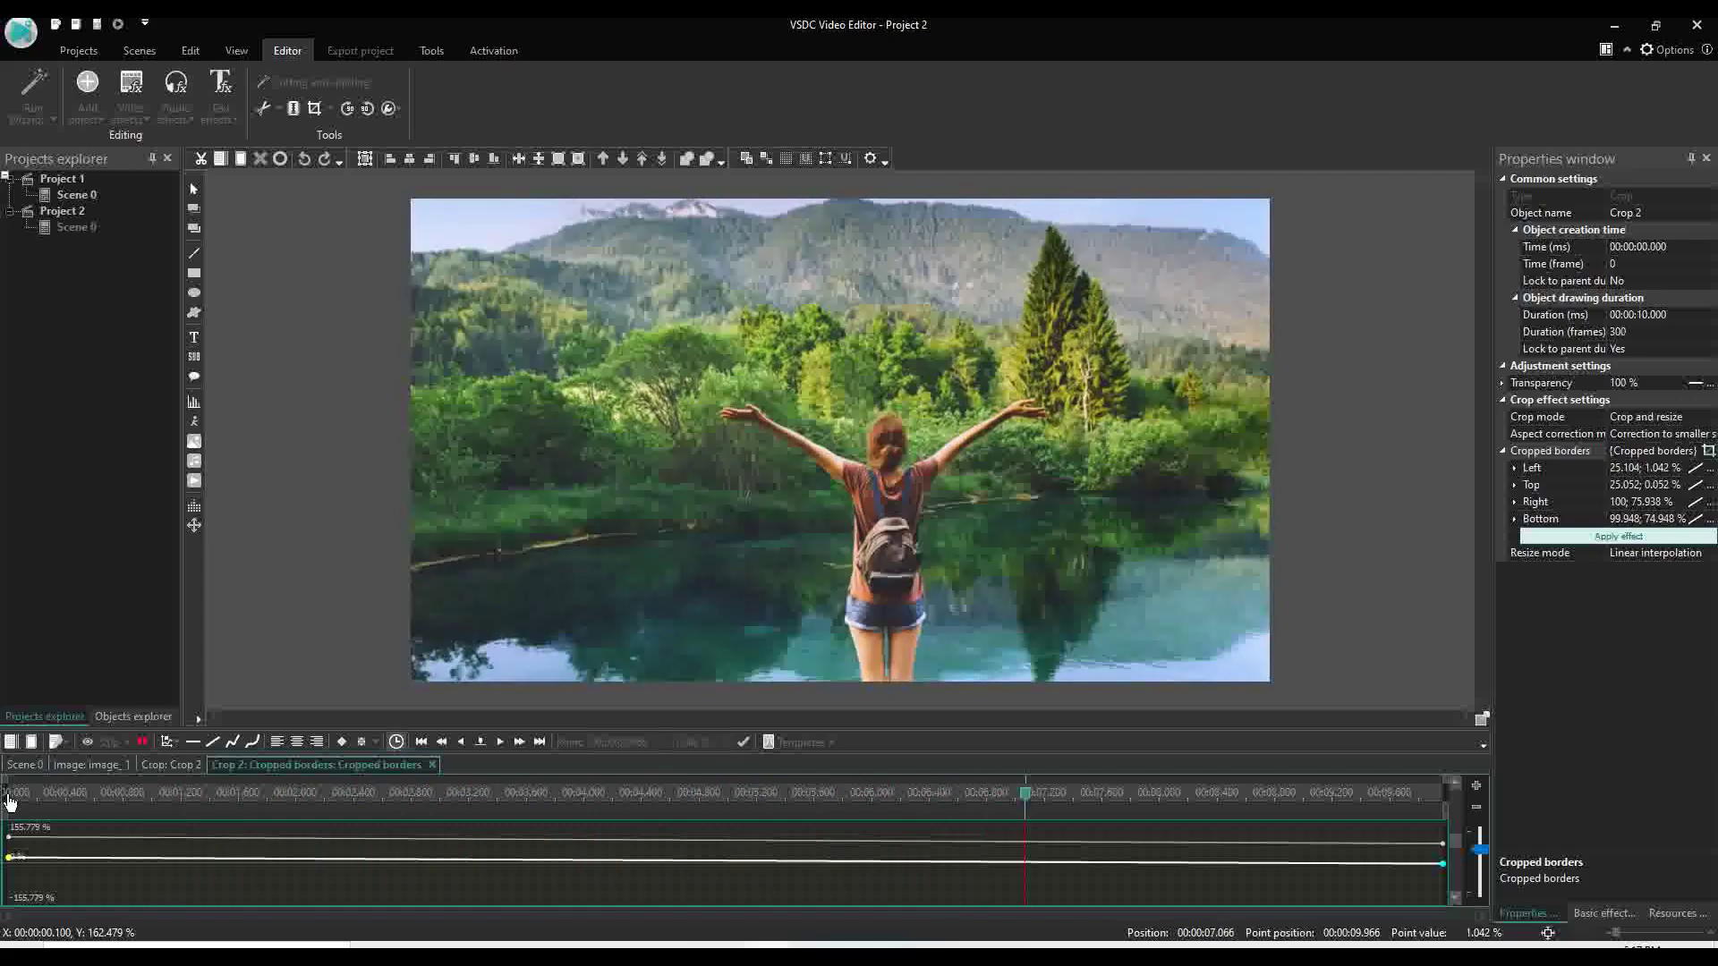
pyautogui.press('space')
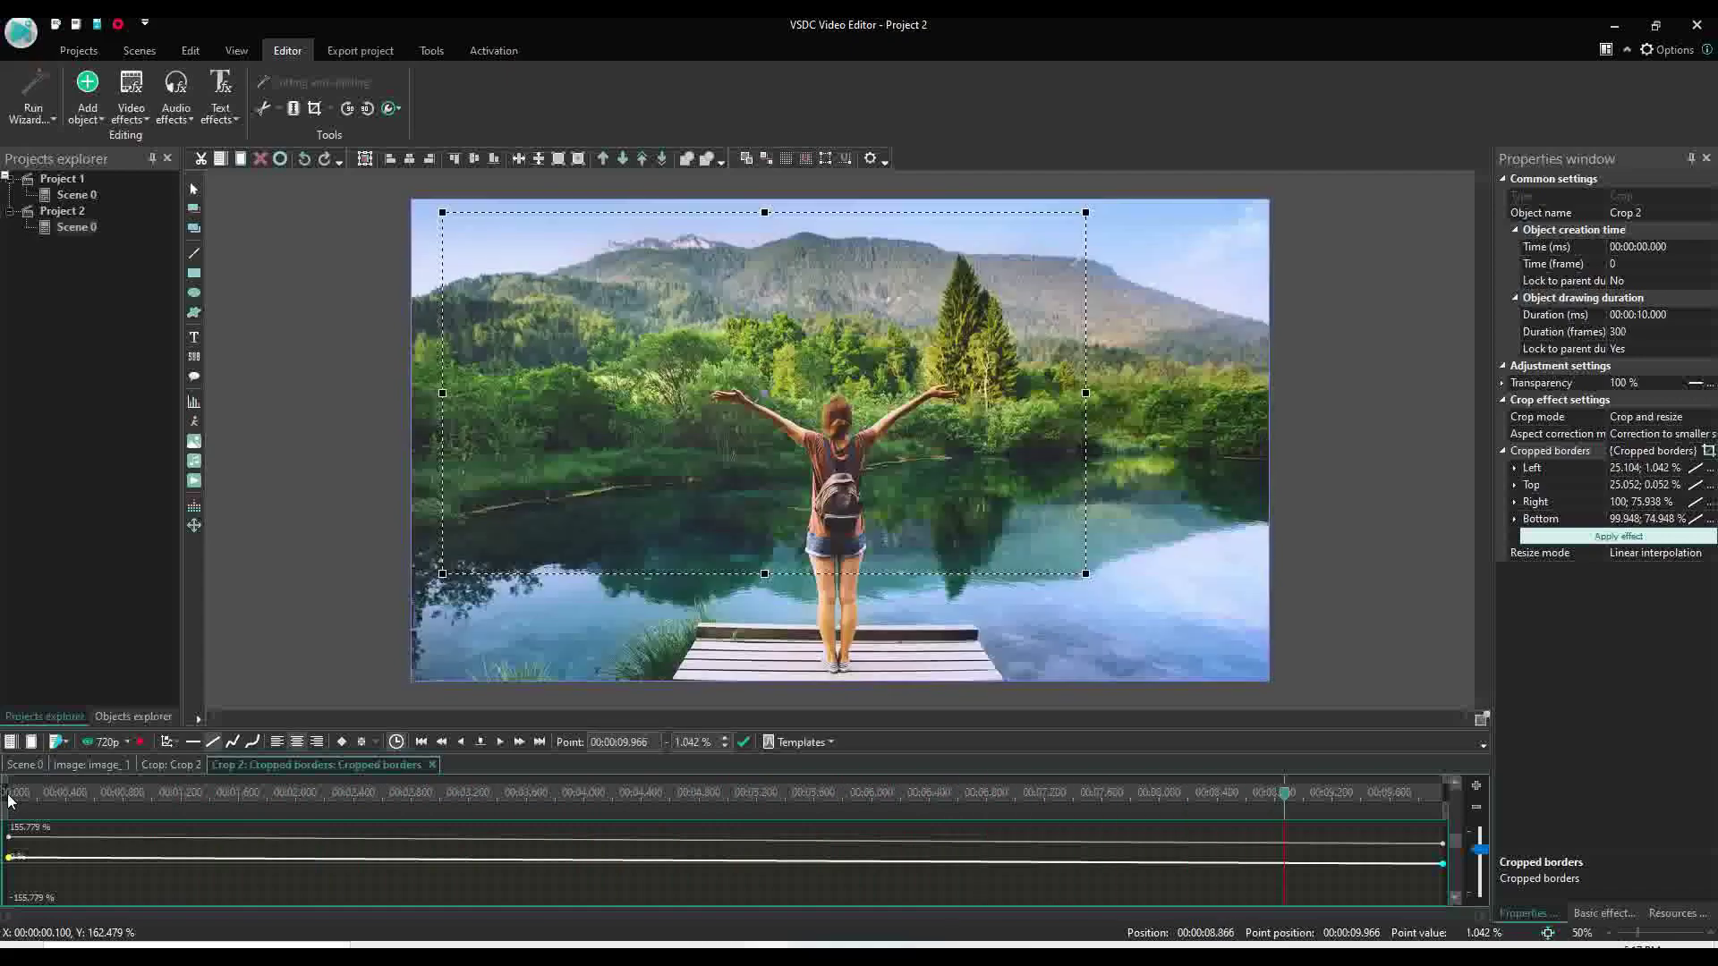